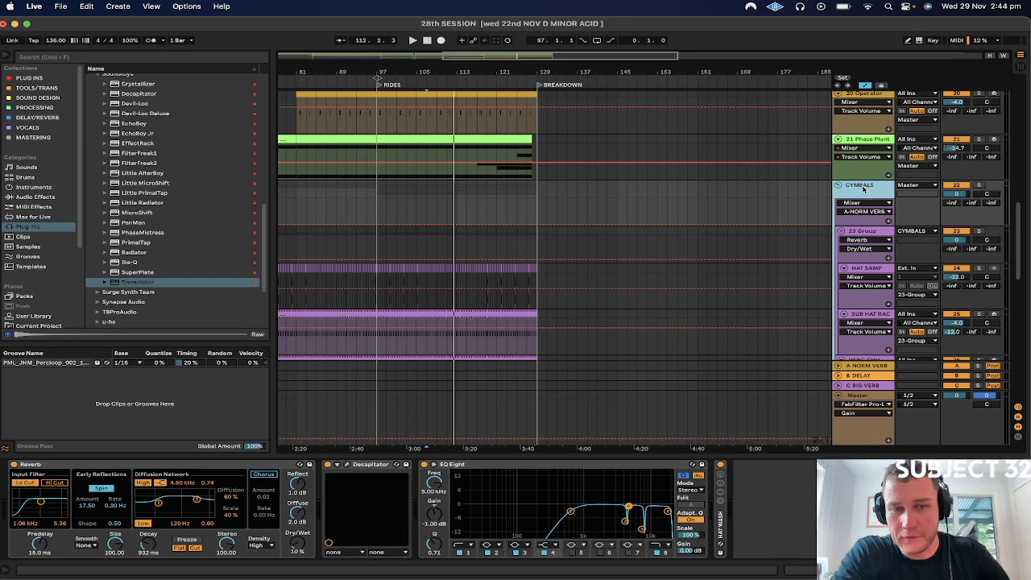
Select the RIDE BUSS group track inside CYMBALS and adjust the Depth of its Tremolator.
{"action": "scroll", "coordinate": [866, 217], "scroll_direction": "down", "scroll_amount": 3}
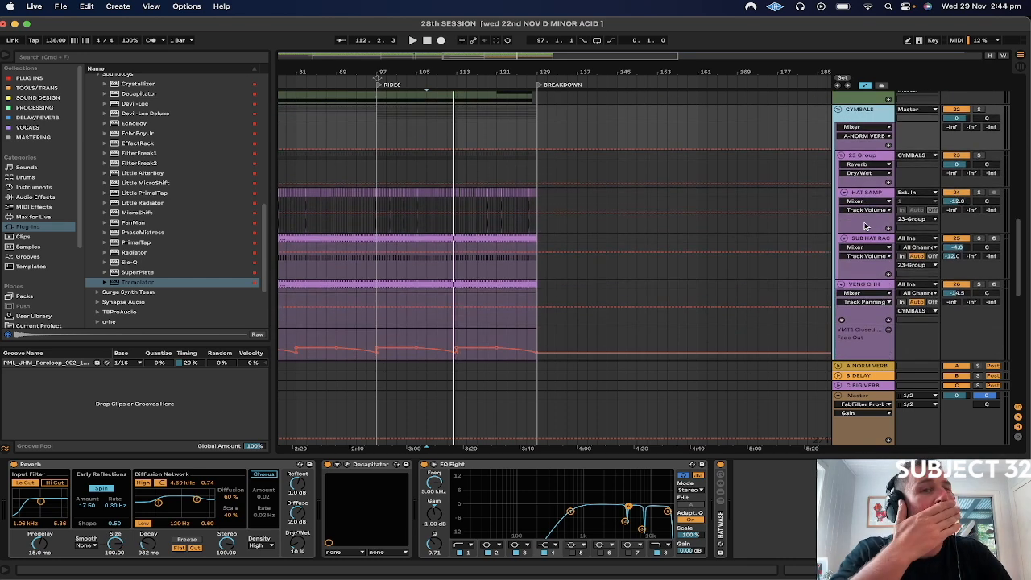
{"action": "left_click", "coordinate": [888, 331]}
{"action": "scroll", "coordinate": [889, 334], "scroll_direction": "down", "scroll_amount": 3}
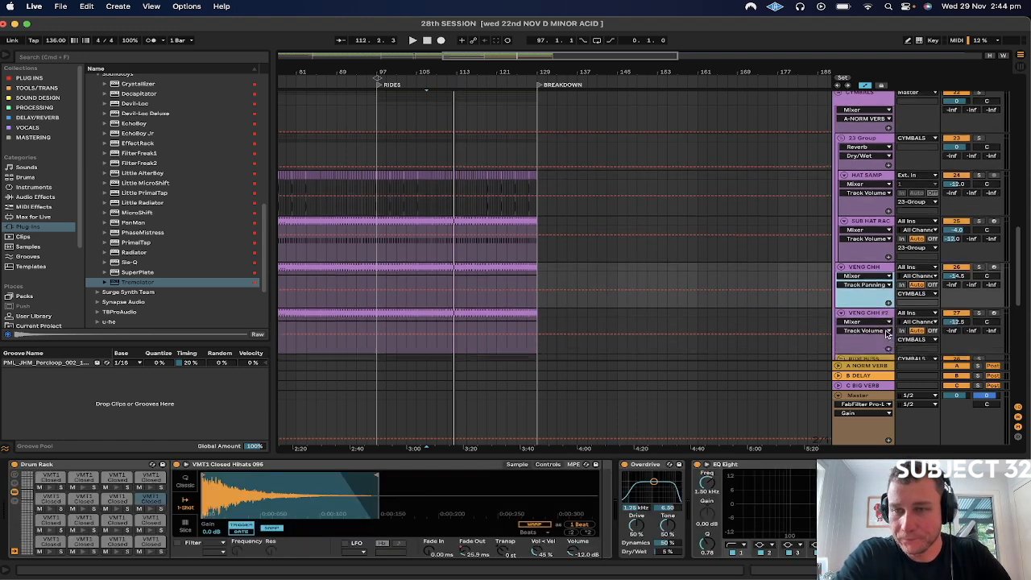
{"action": "left_click", "coordinate": [866, 292]}
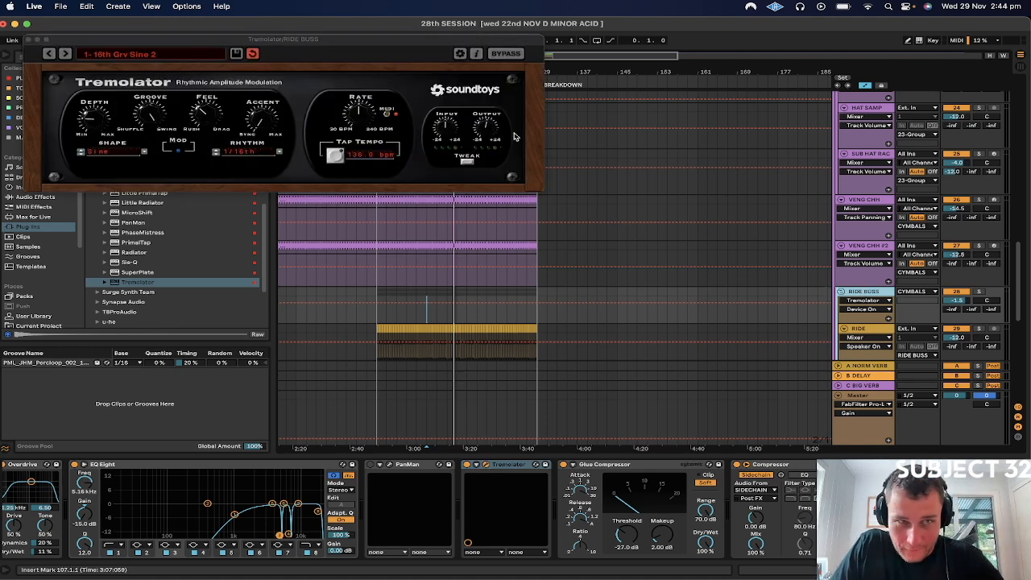
{"action": "left_click", "coordinate": [95, 120]}
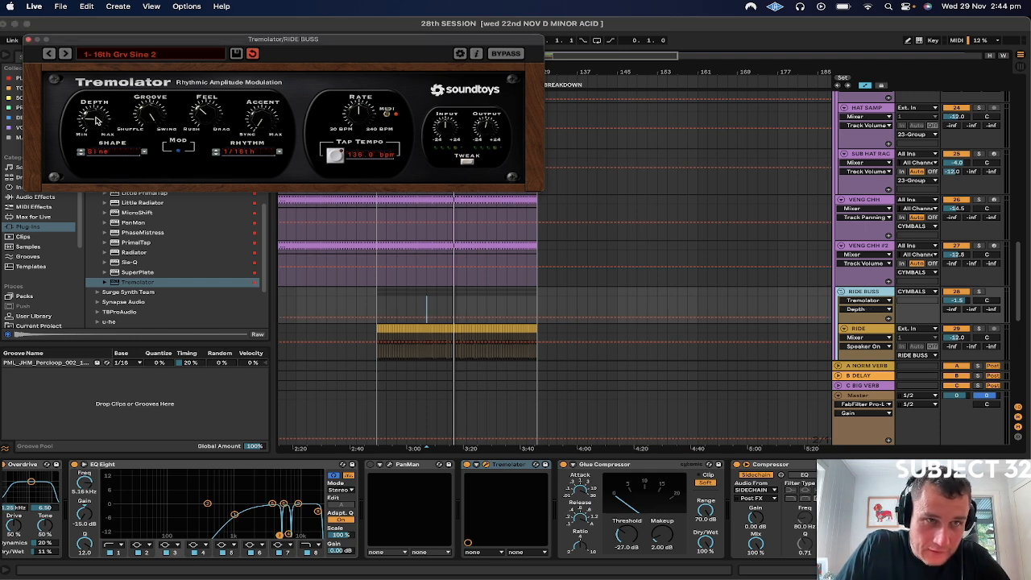
Duplicate the Tremolator on RIDE BUSS, leaving the first instance bypassed and the second one active.
{"action": "left_click", "coordinate": [509, 467]}
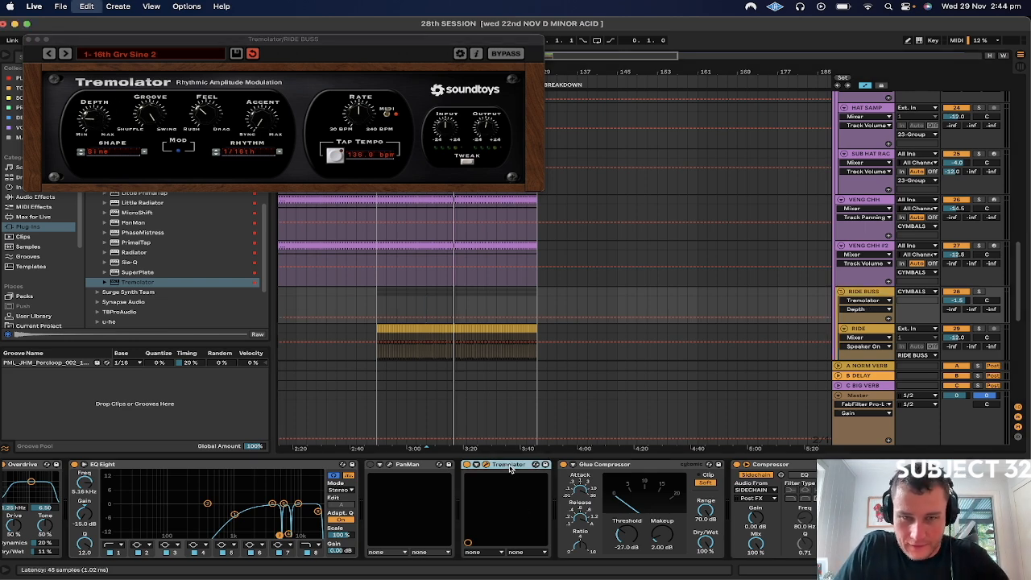
{"action": "key", "text": "super+d"}
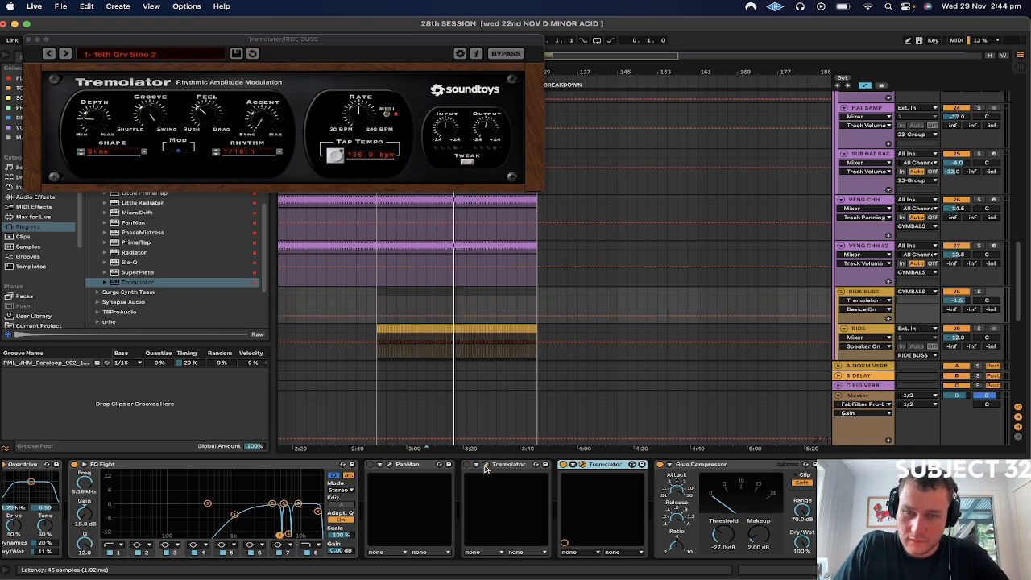
{"action": "left_click", "coordinate": [583, 466]}
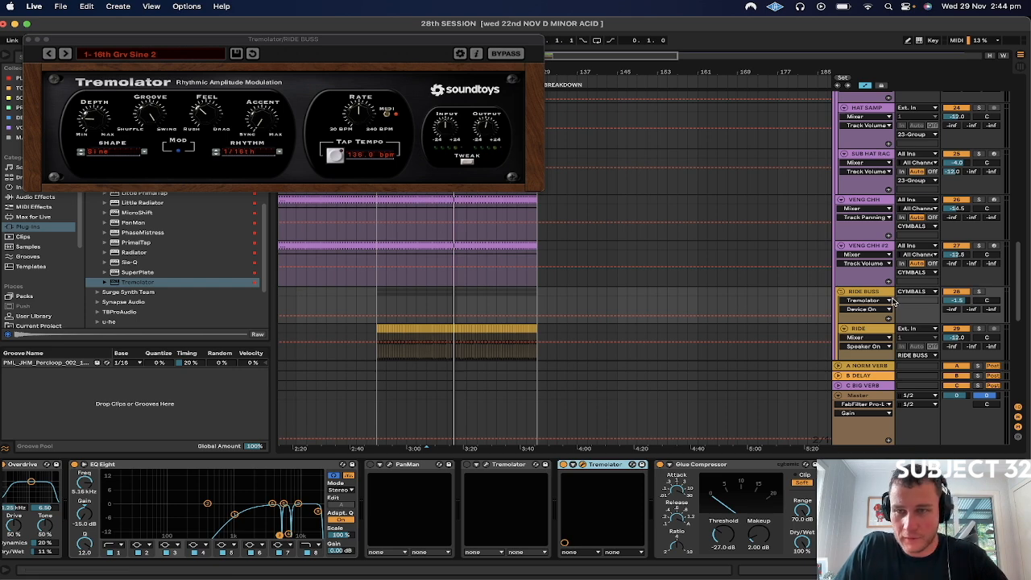
Adjust the Depth of the second Tremolator while auditioning the RIDE BUSS track soloed.
{"action": "left_click", "coordinate": [855, 287]}
{"action": "left_click", "coordinate": [91, 121]}
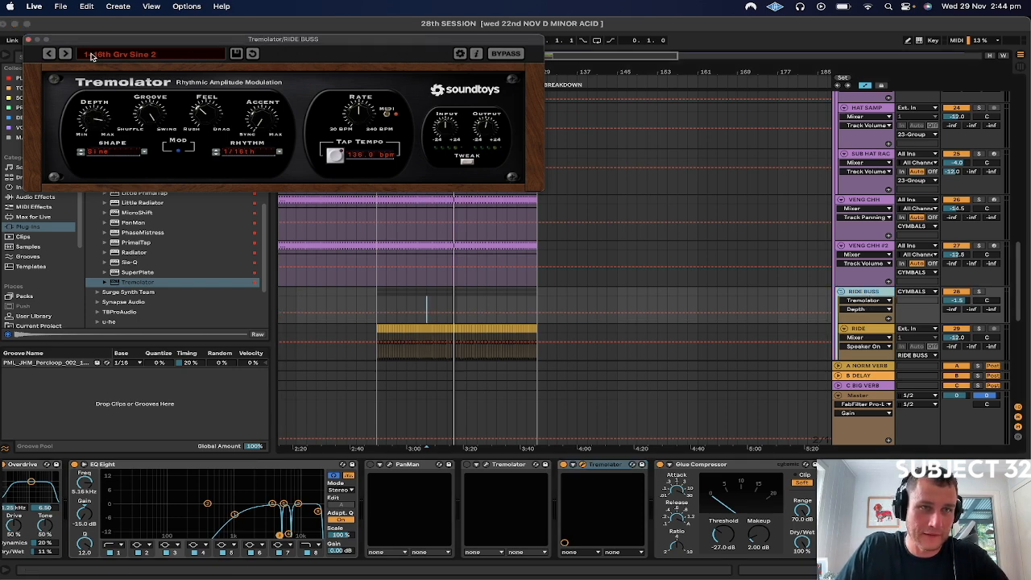
{"action": "key", "text": "space"}
{"action": "left_click", "coordinate": [981, 291]}
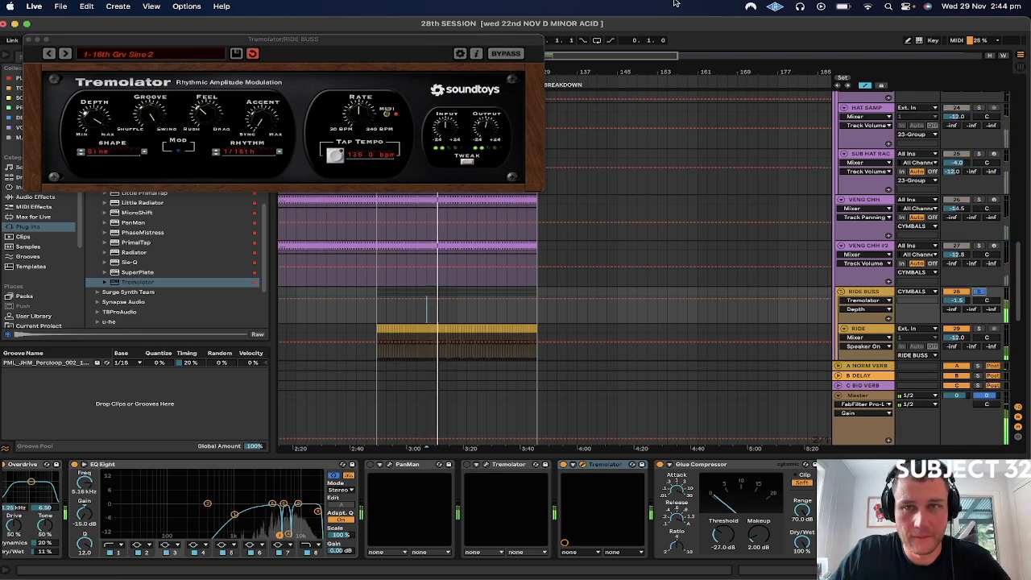
{"action": "left_click", "coordinate": [800, 6]}
{"action": "left_click_drag", "start_coordinate": [860, 41], "coordinate": [957, 41]}
{"action": "left_click", "coordinate": [172, 54]}
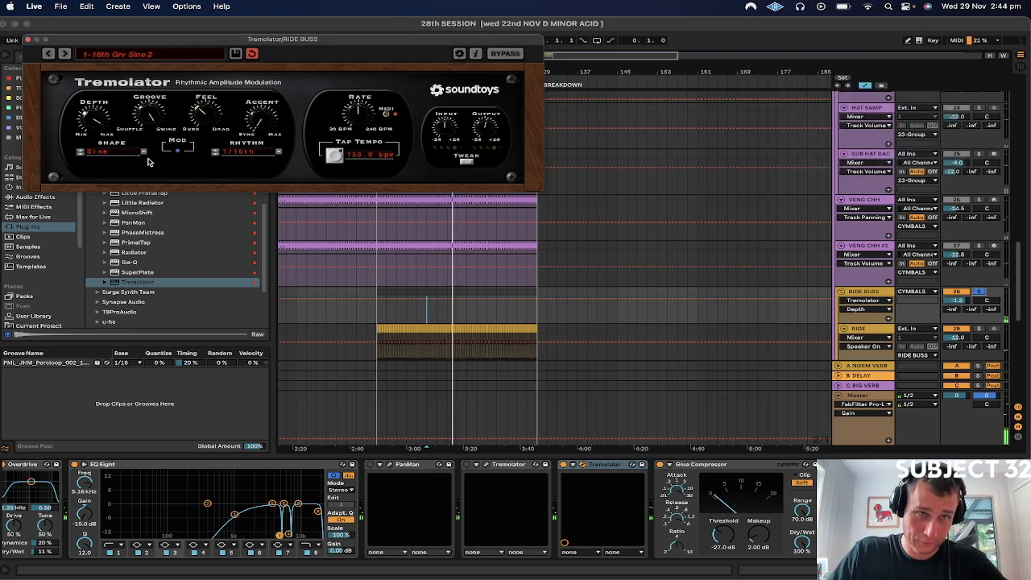
{"action": "key", "text": "space"}
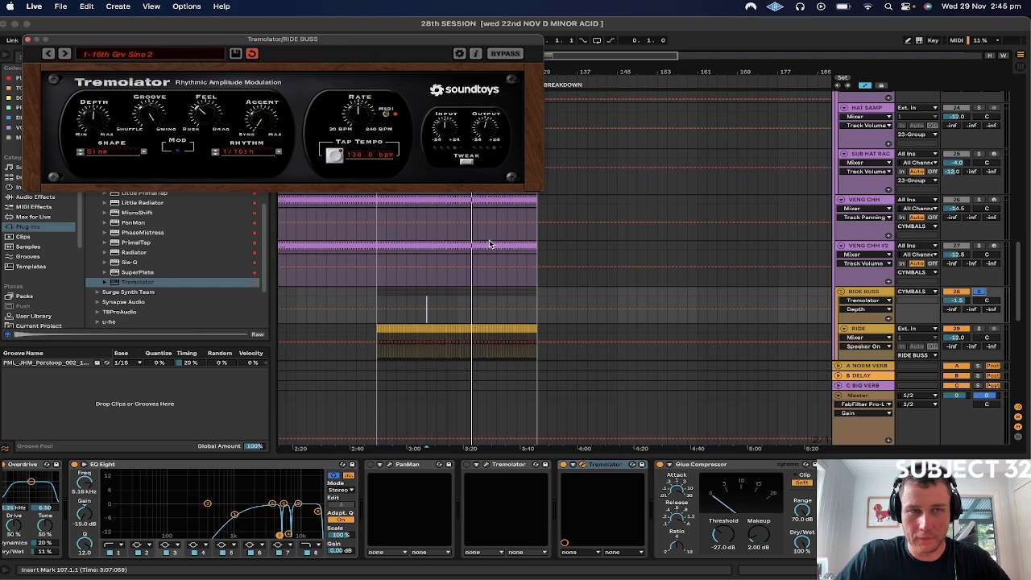
Solo the whole CYMBALS group and reduce the second Tremolator's Depth during playback.
{"action": "scroll", "coordinate": [748, 225], "scroll_direction": "down", "scroll_amount": 5}
{"action": "left_click", "coordinate": [980, 324]}
{"action": "key", "text": "space"}
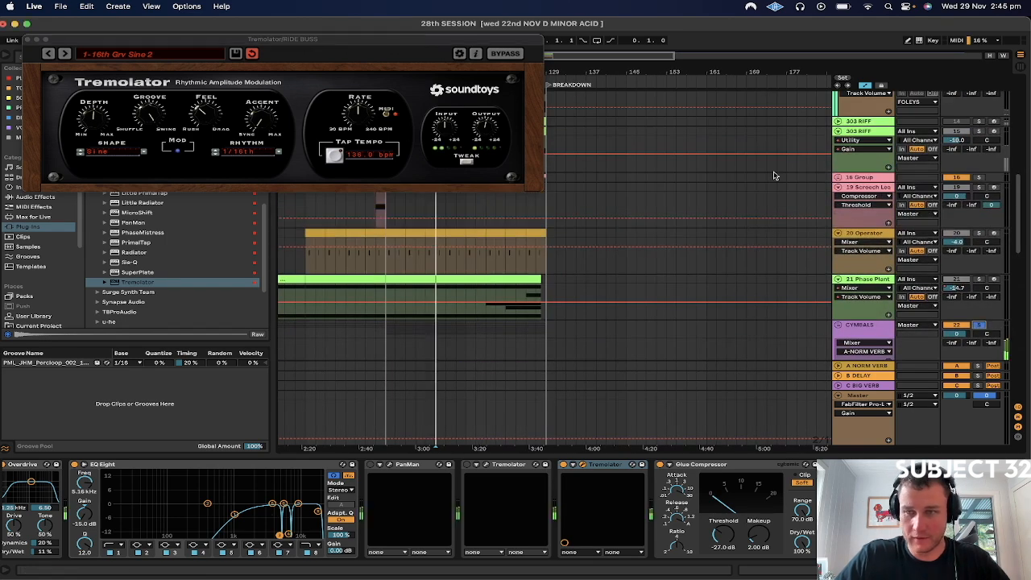
{"action": "left_click", "coordinate": [94, 150]}
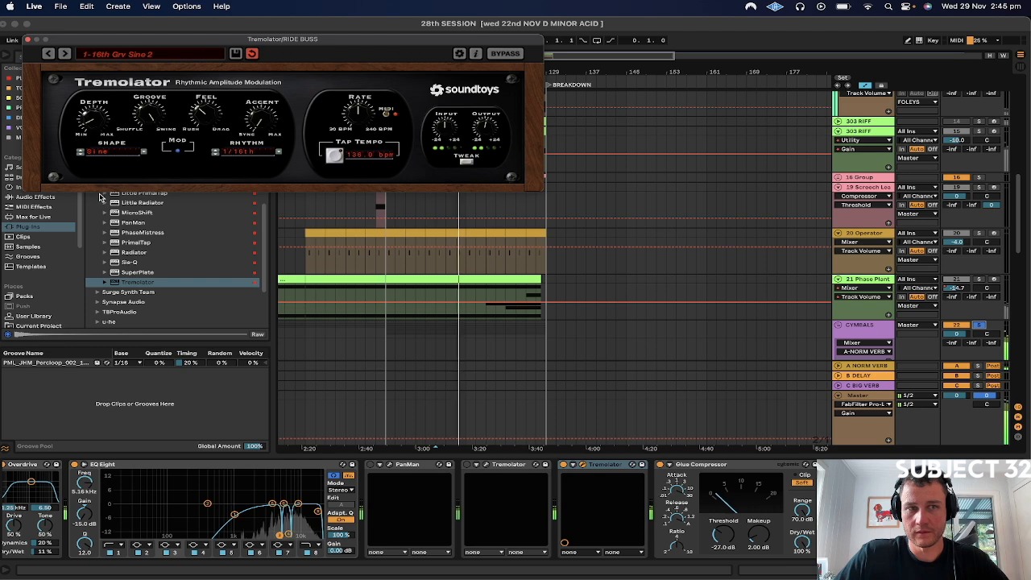
Switch the first Tremolator back on and bypass the second one, comparing them during playback.
{"action": "left_click", "coordinate": [486, 468]}
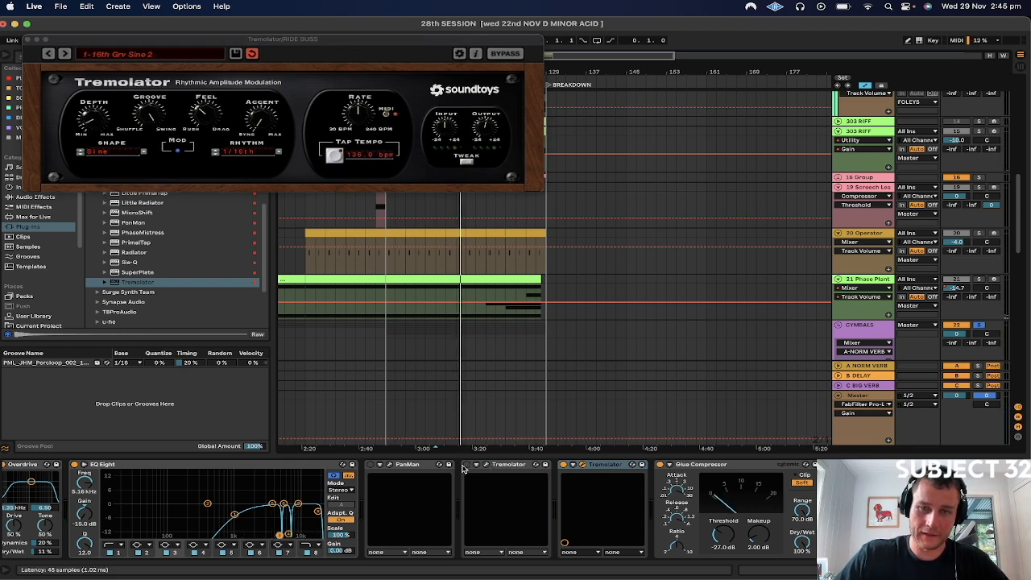
{"action": "key", "text": "space"}
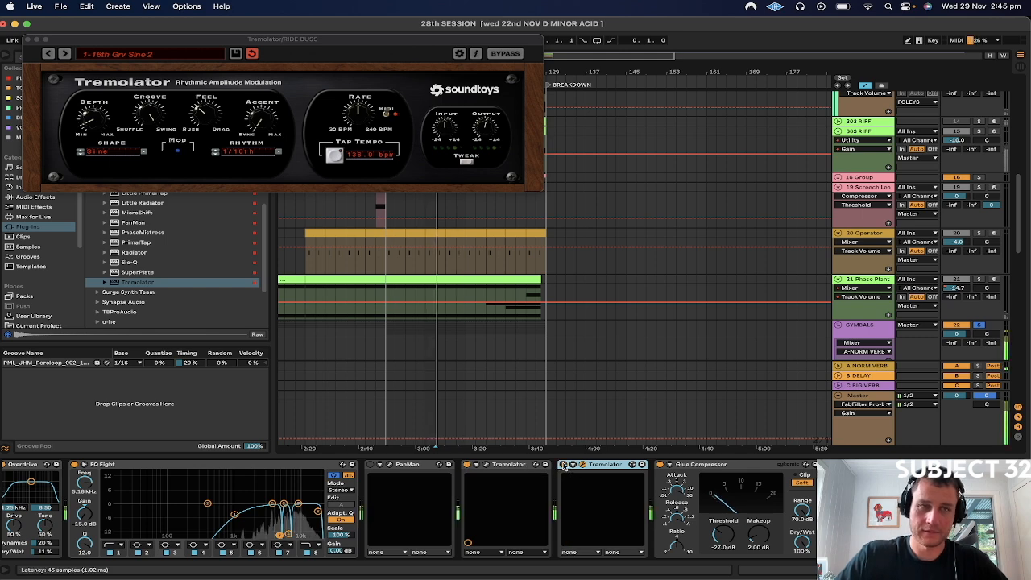
{"action": "left_click", "coordinate": [466, 465]}
{"action": "left_click", "coordinate": [466, 466]}
Enable PanMan on RIDE BUSS, load its Minor Movement preset and reduce the Width.
{"action": "left_click", "coordinate": [371, 465]}
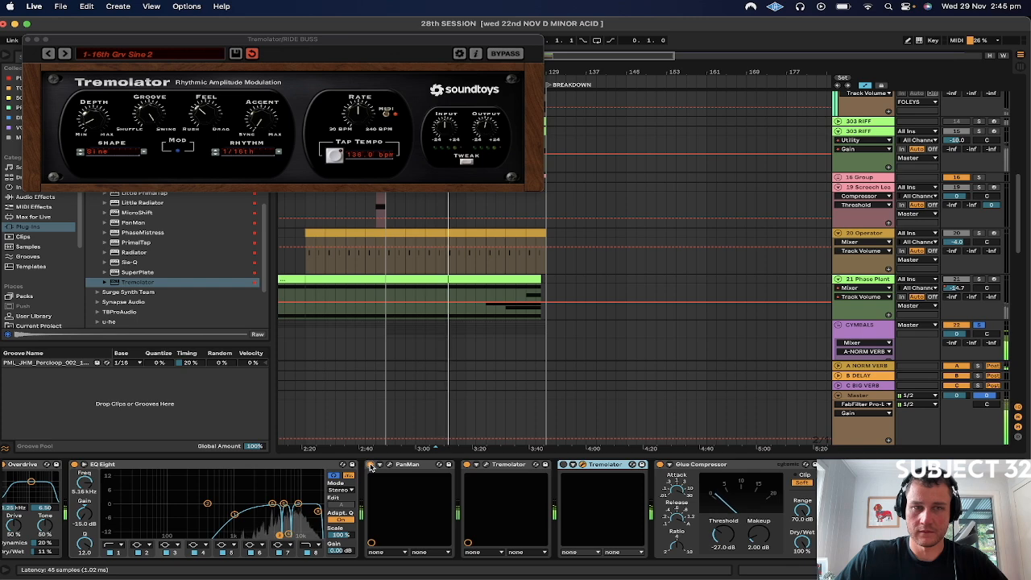
{"action": "left_click", "coordinate": [390, 465]}
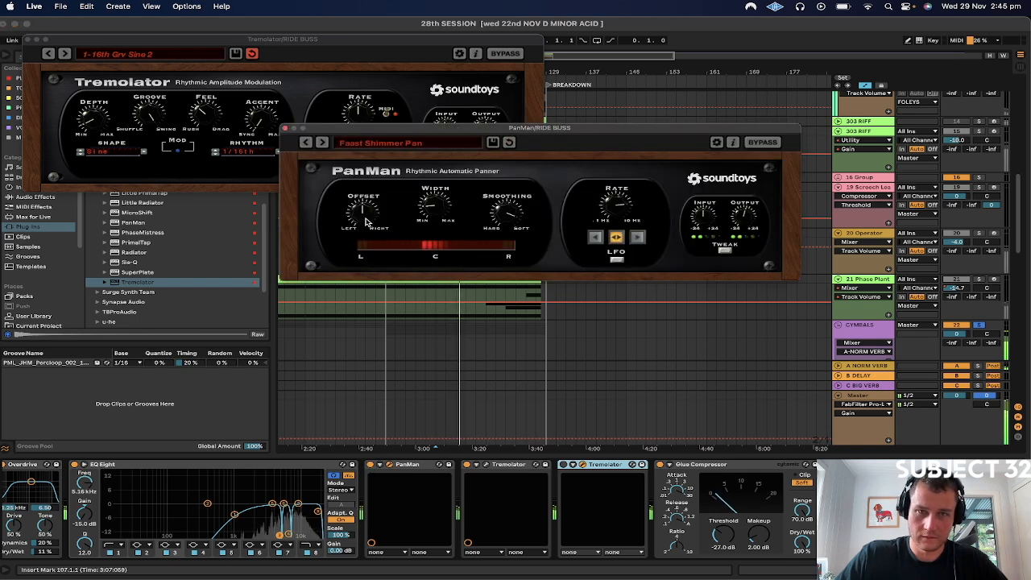
{"action": "mouse_move", "coordinate": [437, 209]}
{"action": "left_mouse_down"}
{"action": "mouse_move", "coordinate": [439, 227]}
{"action": "mouse_move", "coordinate": [436, 212]}
{"action": "left_mouse_up"}
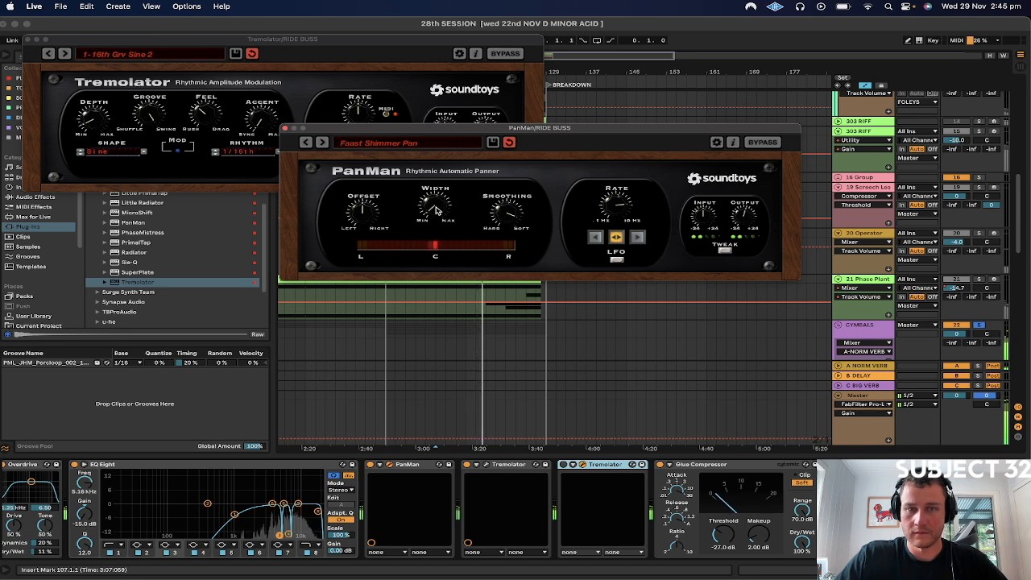
{"action": "left_click", "coordinate": [322, 142]}
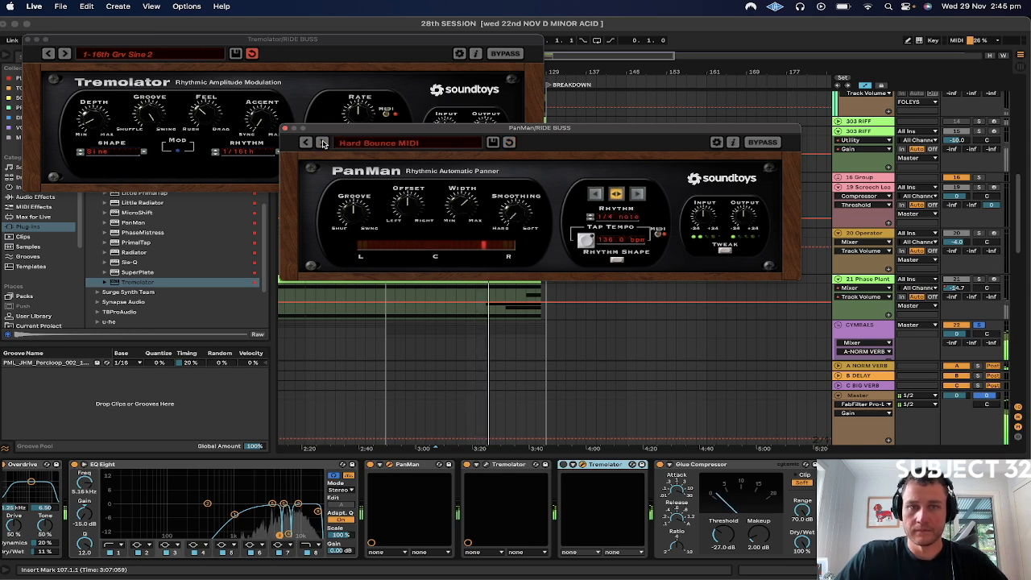
{"action": "left_click", "coordinate": [322, 142]}
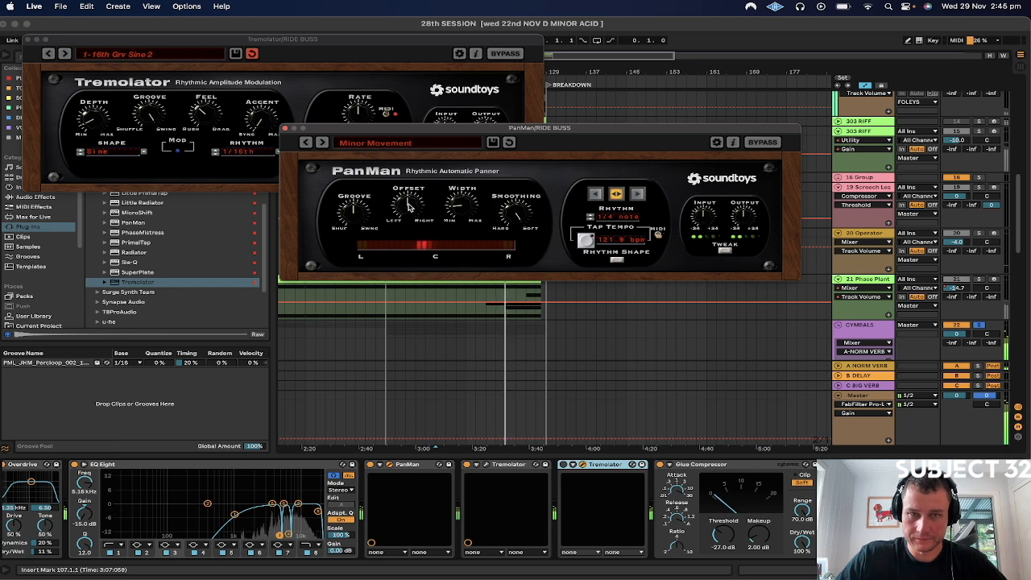
{"action": "left_click_drag", "start_coordinate": [462, 207], "coordinate": [461, 215]}
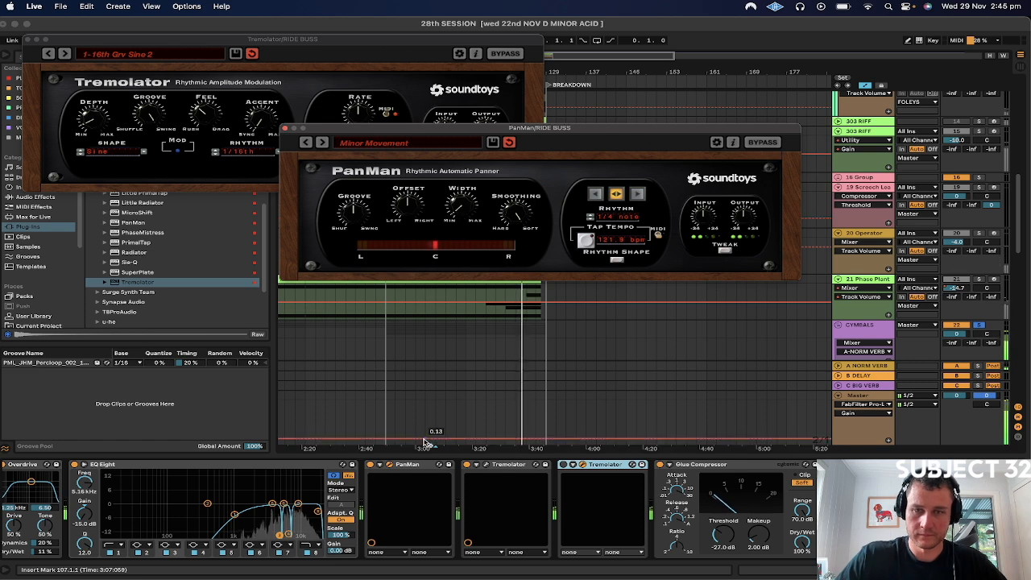
Delete the second, bypassed Tremolator from the RIDE BUSS device chain.
{"action": "left_click", "coordinate": [606, 467]}
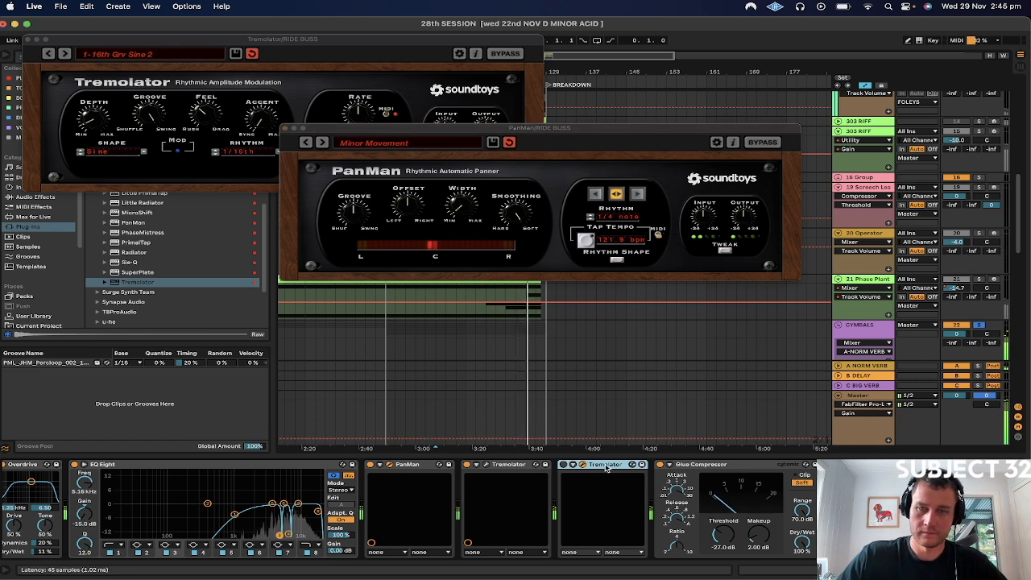
{"action": "key", "text": "Delete"}
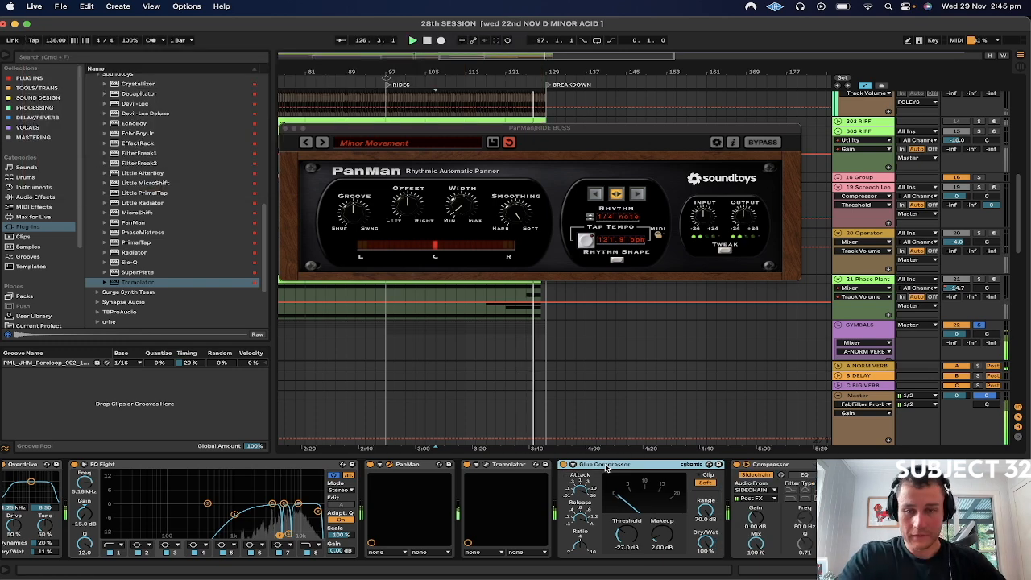
Unsolo the CYMBALS group, close the PanMan window and set the RIDE BUSS volume to -0.5 during playback.
{"action": "scroll", "coordinate": [854, 197], "scroll_direction": "down", "scroll_amount": 3}
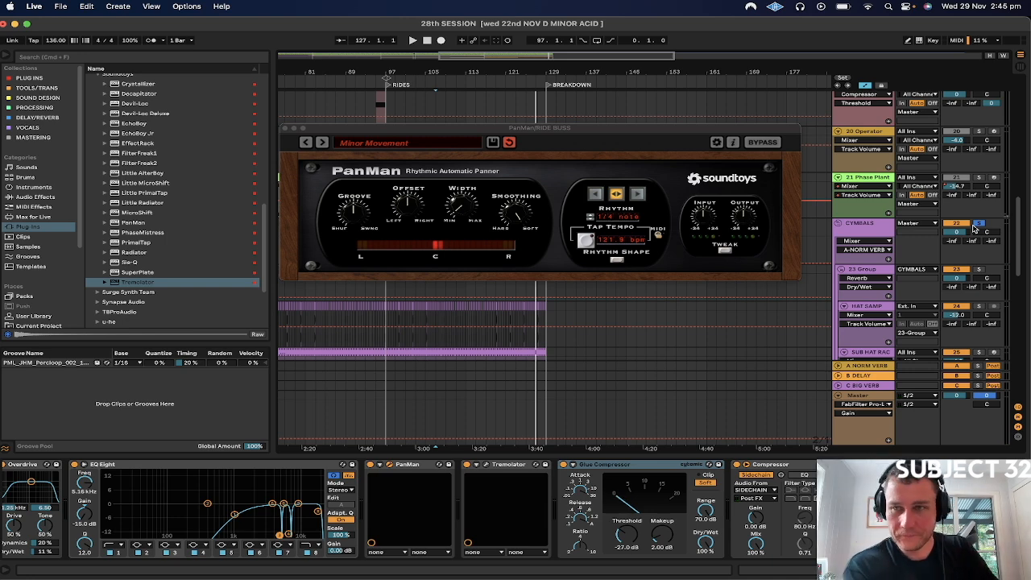
{"action": "left_click", "coordinate": [283, 128]}
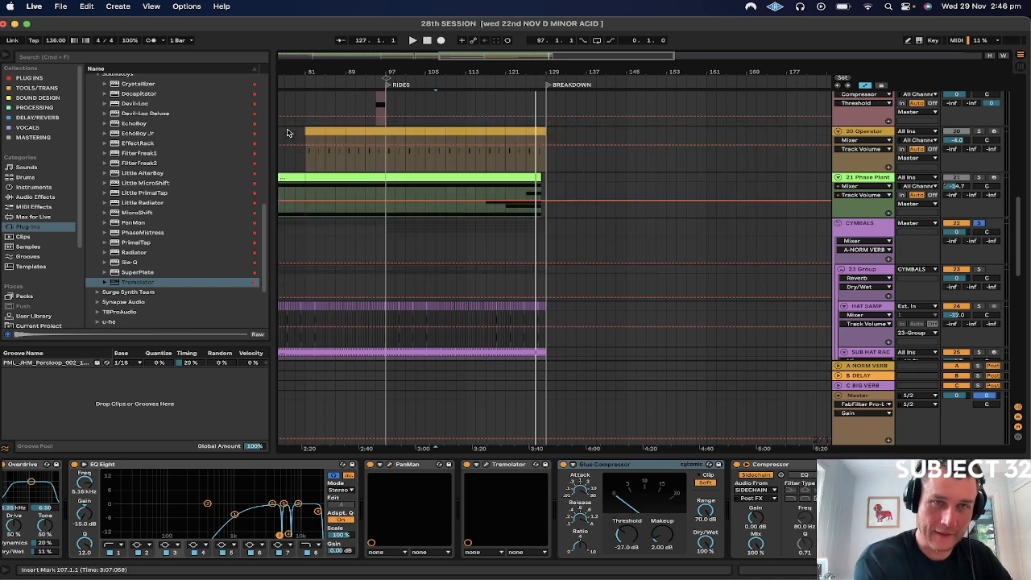
{"action": "key", "text": "space"}
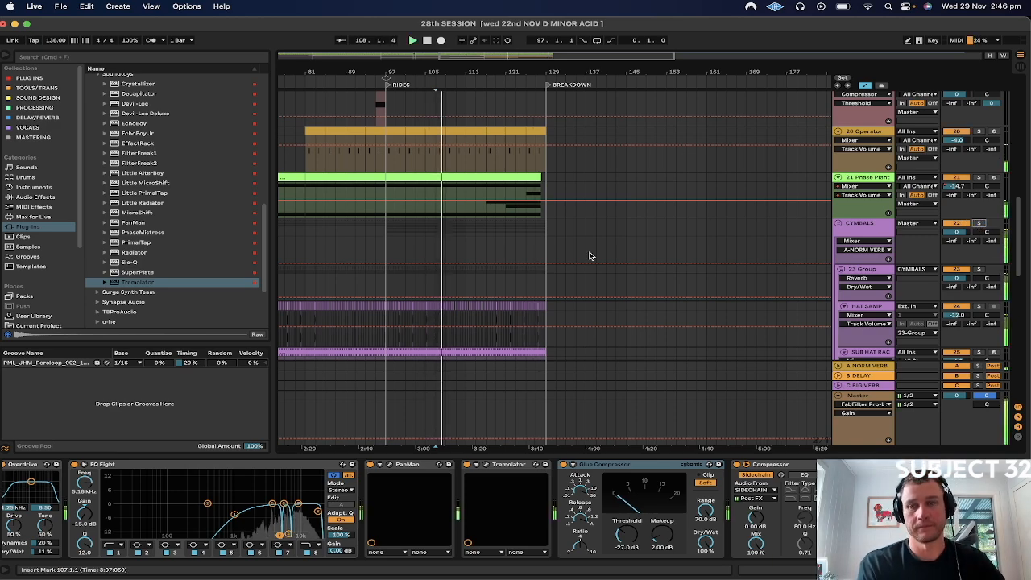
{"action": "scroll", "coordinate": [589, 256], "scroll_direction": "down", "scroll_amount": 5}
{"action": "scroll", "coordinate": [588, 256], "scroll_direction": "down", "scroll_amount": 8}
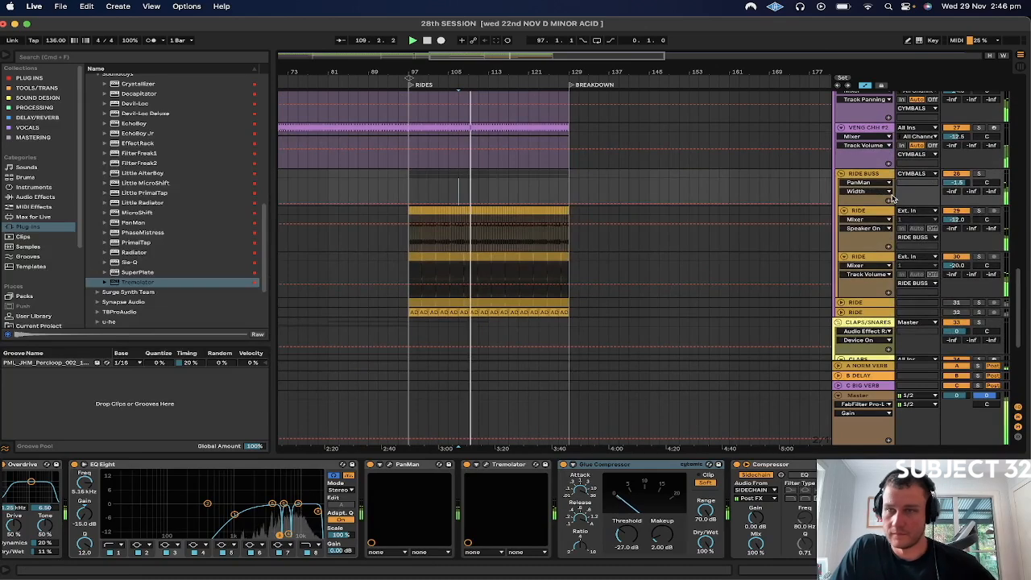
{"action": "double_click", "coordinate": [956, 183]}
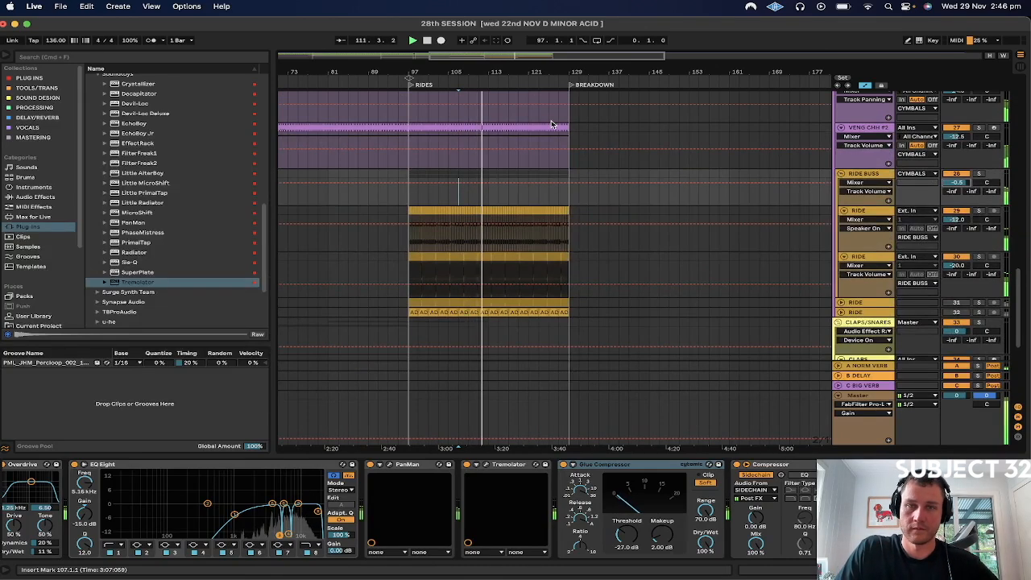
Stop playback and examine the arrangement from LOW END through BUILD to the HOOK bar before the DROP.
{"action": "left_click_drag", "start_coordinate": [497, 63], "coordinate": [430, 24]}
{"action": "key", "text": "space"}
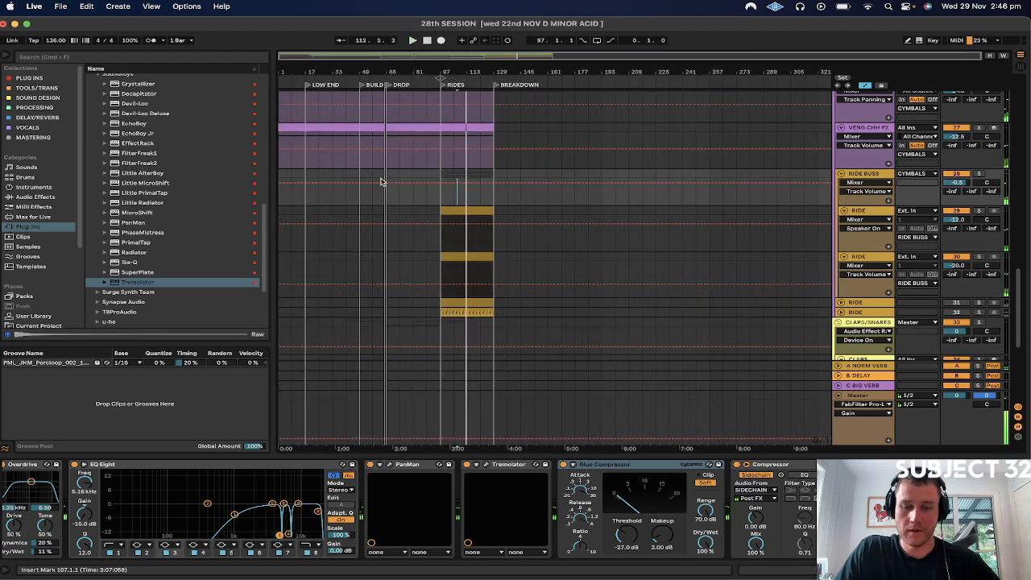
{"action": "scroll", "coordinate": [433, 271], "scroll_direction": "up", "scroll_amount": 10}
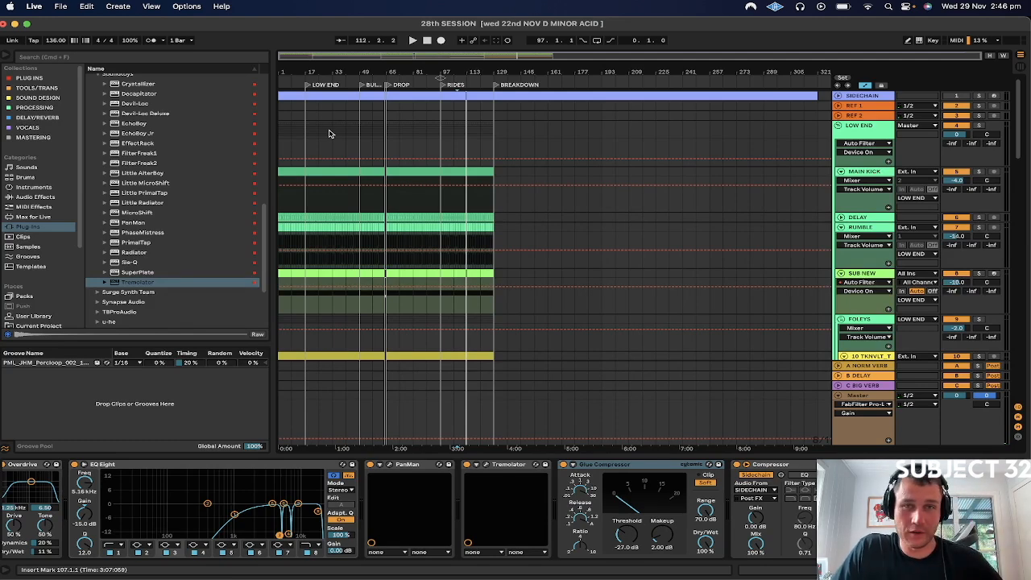
{"action": "left_click_drag", "start_coordinate": [305, 126], "coordinate": [364, 135]}
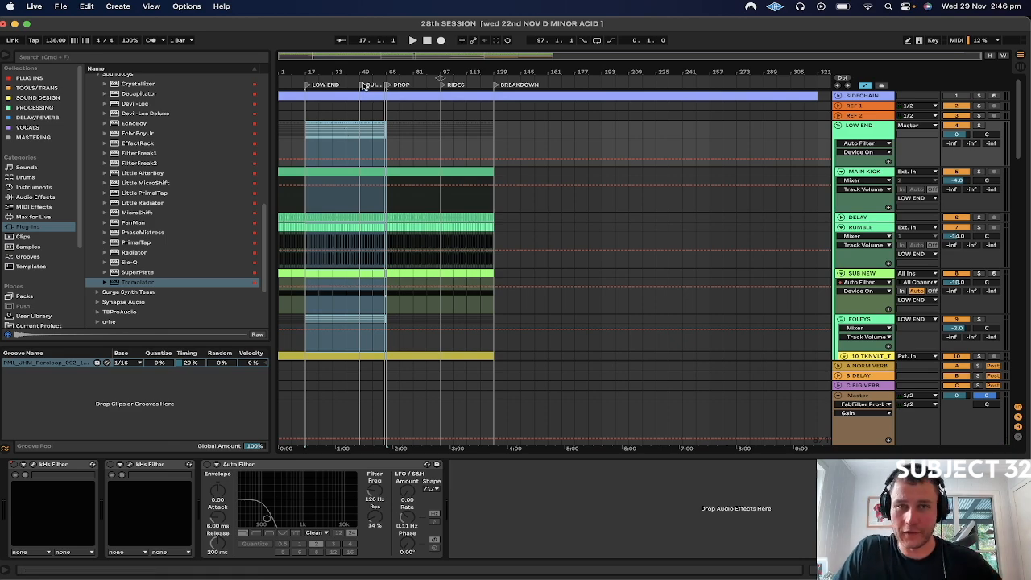
{"action": "scroll", "coordinate": [348, 133], "scroll_direction": "up", "scroll_amount": 5}
{"action": "left_click_drag", "start_coordinate": [351, 135], "coordinate": [461, 133]}
{"action": "scroll", "coordinate": [423, 251], "scroll_direction": "down", "scroll_amount": 5}
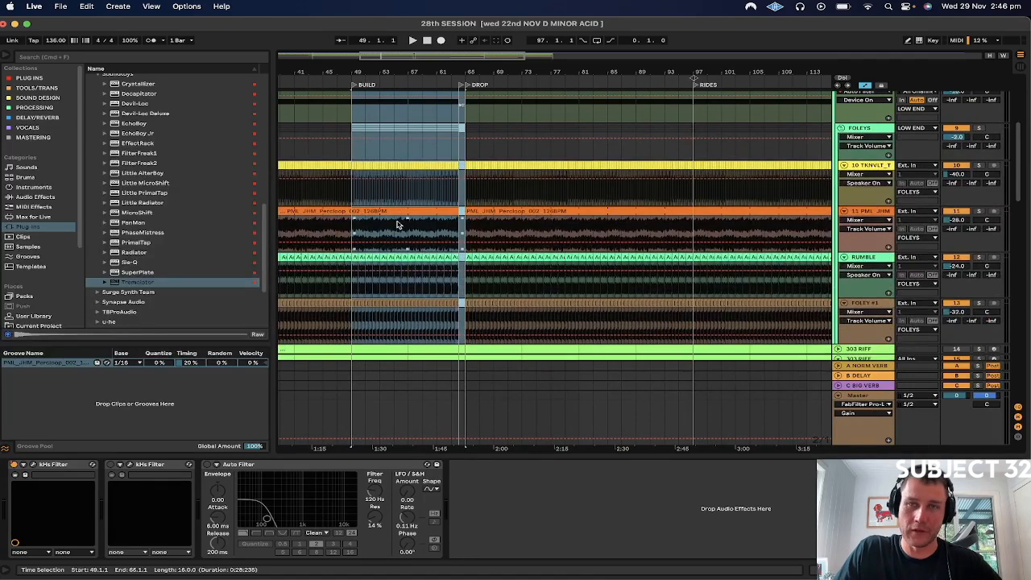
{"action": "left_click_drag", "start_coordinate": [458, 75], "coordinate": [443, 161]}
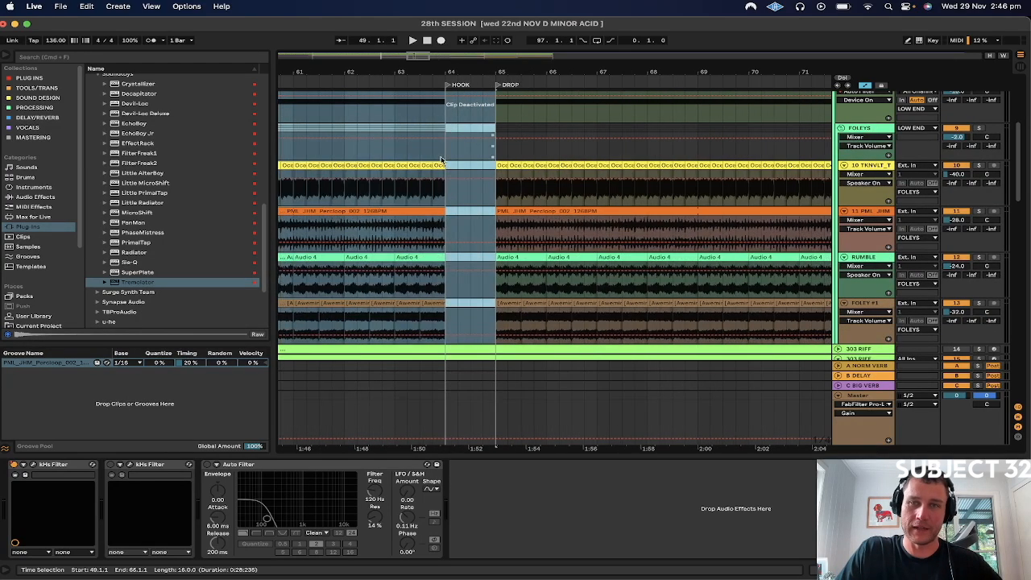
Audition the transition into the HOOK and DROP by playing from bar 63.
{"action": "left_click", "coordinate": [394, 156]}
{"action": "key", "text": "space"}
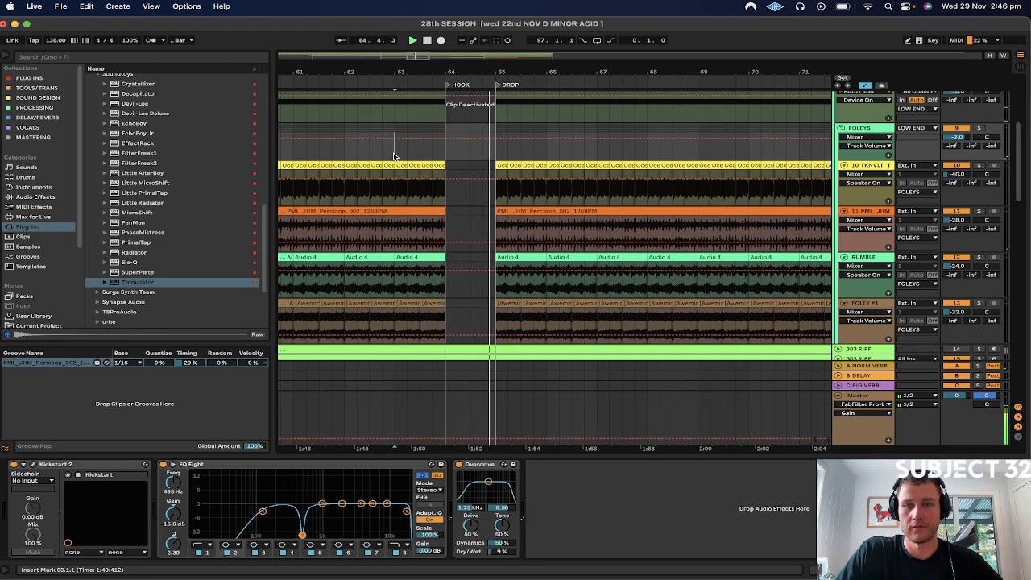
{"action": "key", "text": "space"}
{"action": "key", "text": "space"}
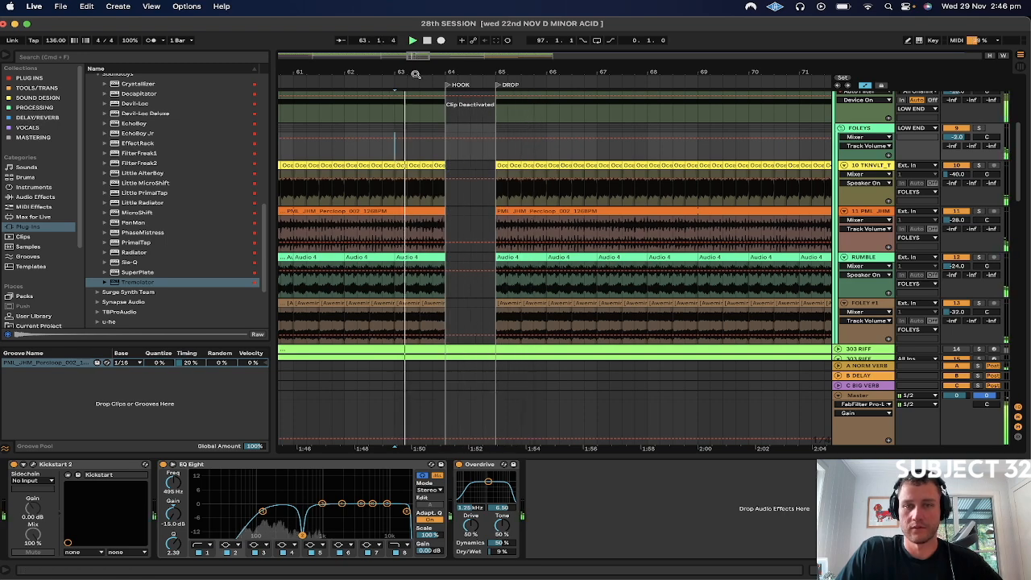
Deactivate the 303 RIFF clips across the HOOK bar from 64 to 65 and audition the drop.
{"action": "scroll", "coordinate": [428, 267], "scroll_direction": "down", "scroll_amount": 5}
{"action": "scroll", "coordinate": [427, 270], "scroll_direction": "down", "scroll_amount": 1}
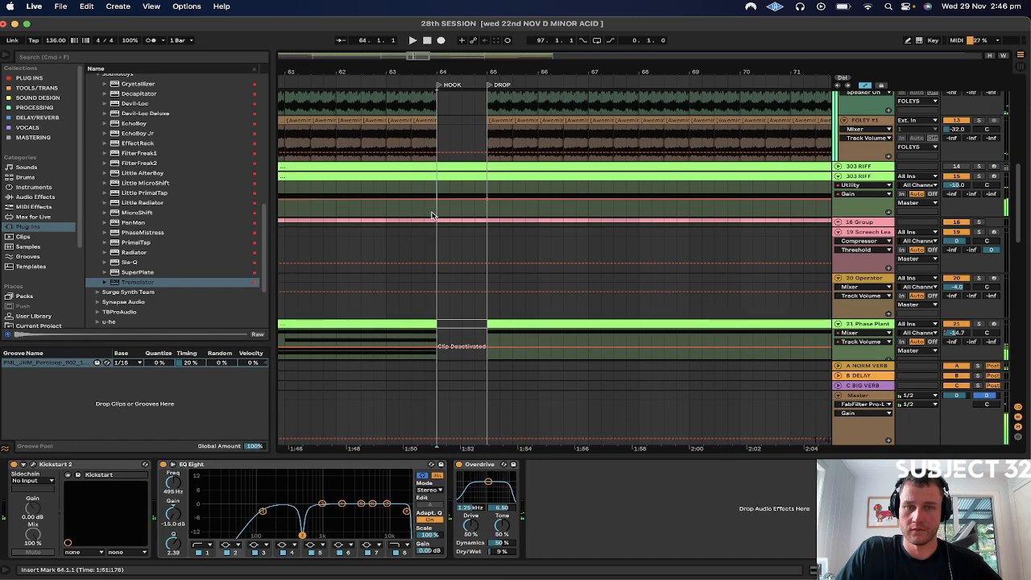
{"action": "left_click_drag", "start_coordinate": [432, 214], "coordinate": [483, 173]}
{"action": "key", "text": "0"}
{"action": "key", "text": "space"}
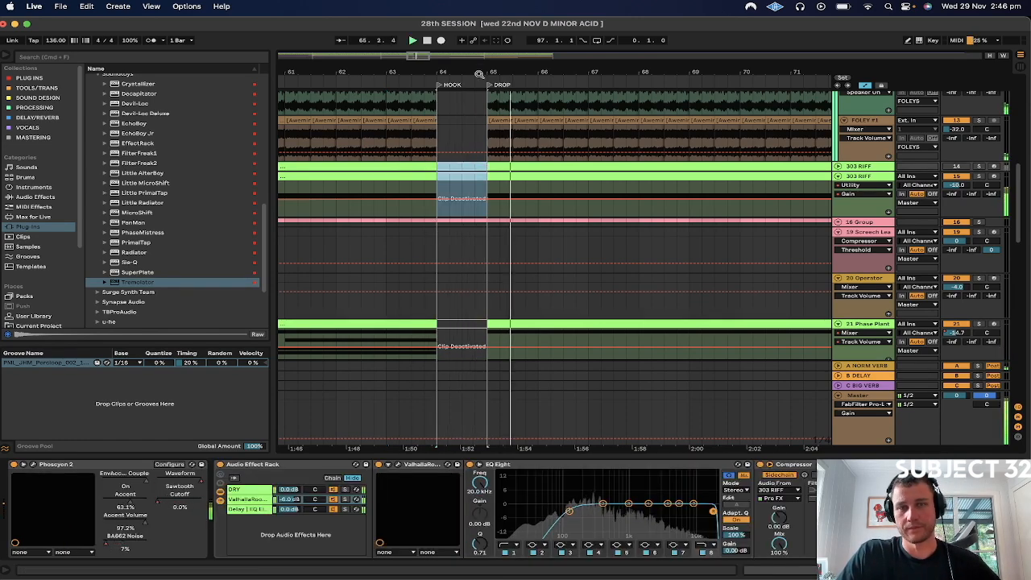
{"action": "scroll", "coordinate": [486, 168], "scroll_direction": "left", "scroll_amount": 2}
{"action": "left_click_drag", "start_coordinate": [577, 72], "coordinate": [567, 19]}
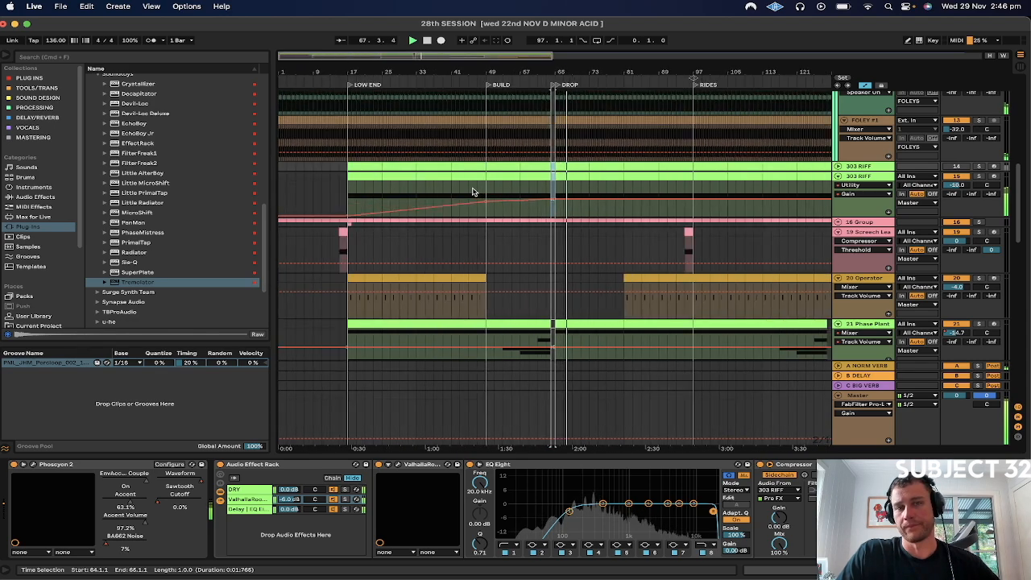
{"action": "key", "text": "space"}
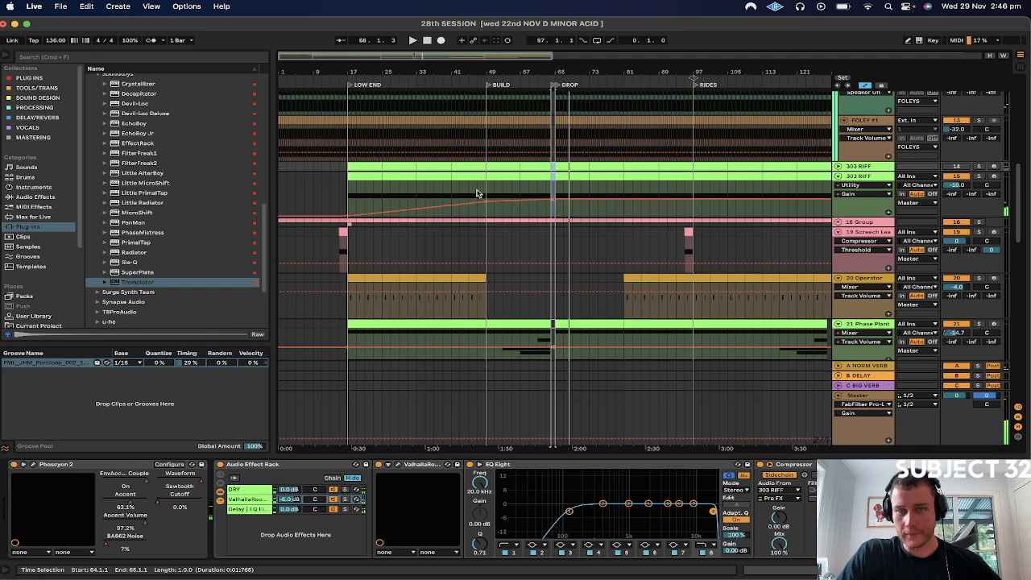
Review the arrangement as far as the BREAKDOWN marker and play it from the LOW END marker at bar 17.
{"action": "left_click", "coordinate": [468, 193]}
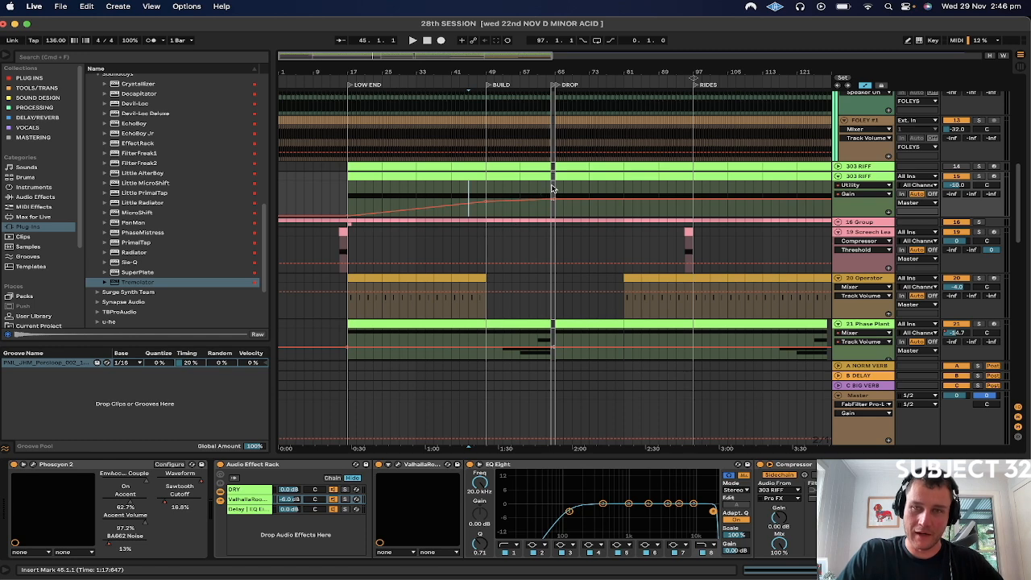
{"action": "scroll", "coordinate": [549, 190], "scroll_direction": "right", "scroll_amount": 5}
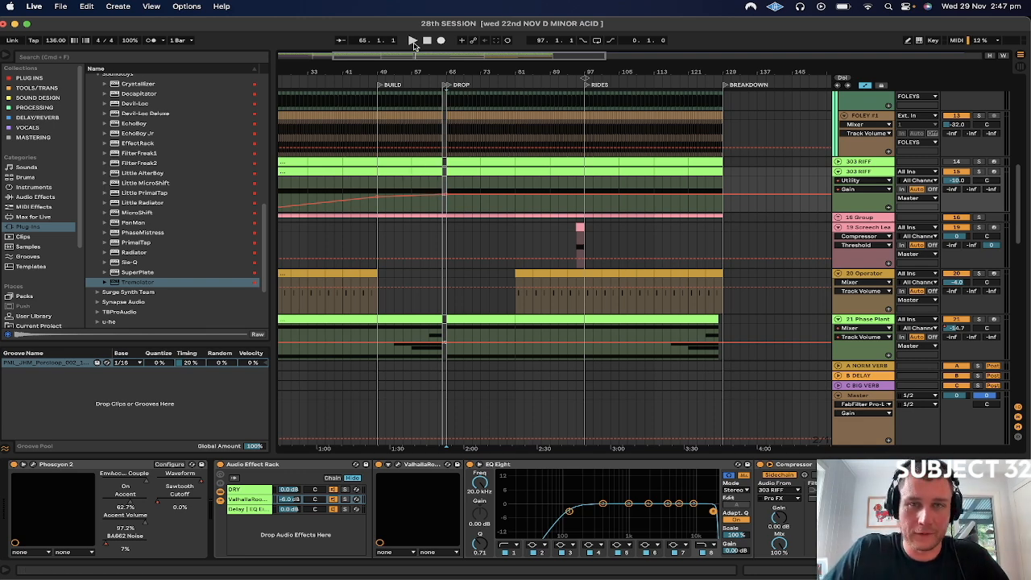
{"action": "left_click_drag", "start_coordinate": [443, 67], "coordinate": [409, 38]}
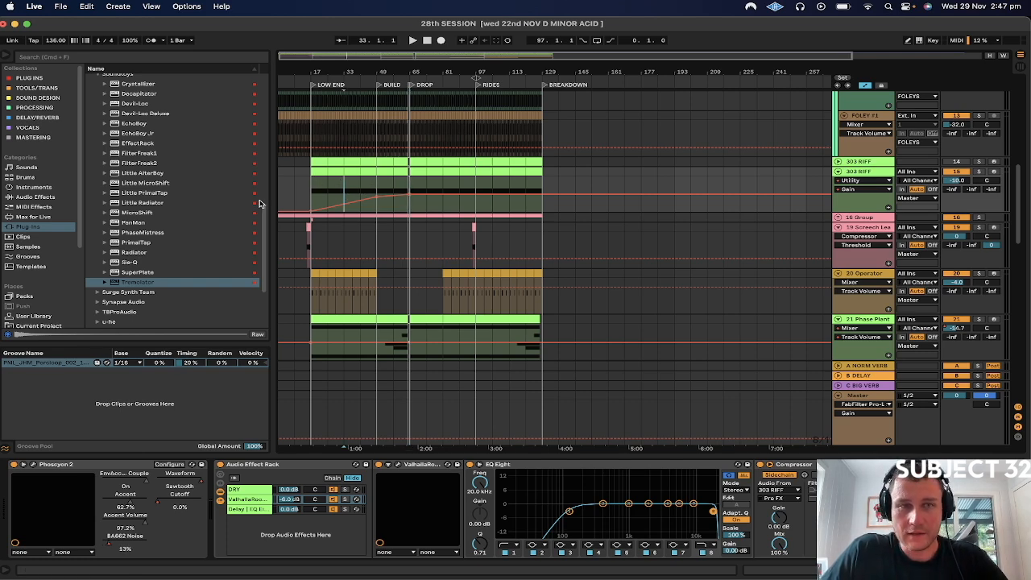
{"action": "left_click", "coordinate": [308, 192]}
{"action": "key", "text": "space"}
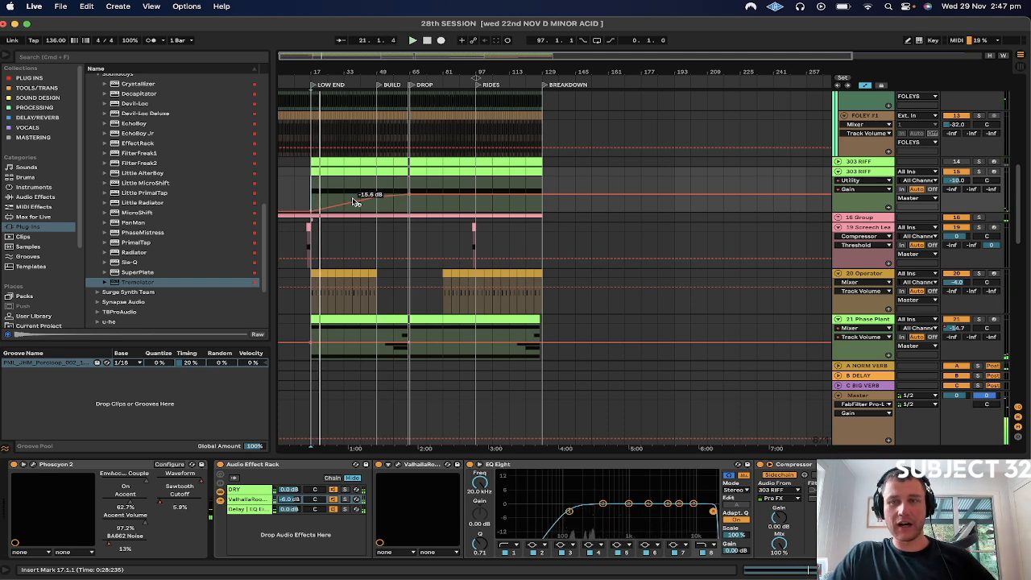
Solo the FOLEYS group during playback, compare its Overdrive bypassed and engaged, and unsolo the group.
{"action": "scroll", "coordinate": [352, 201], "scroll_direction": "up", "scroll_amount": 8}
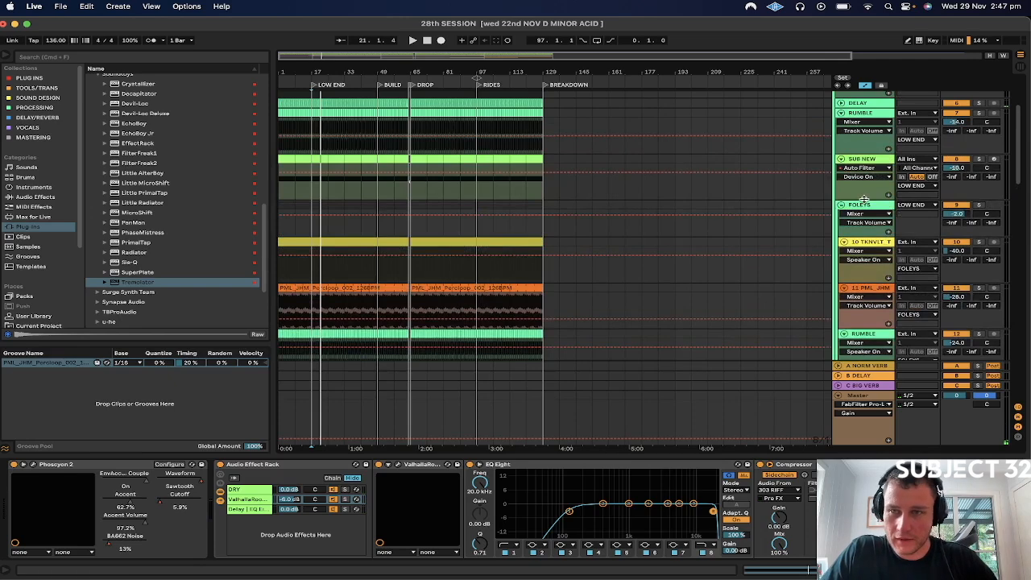
{"action": "left_click", "coordinate": [865, 206]}
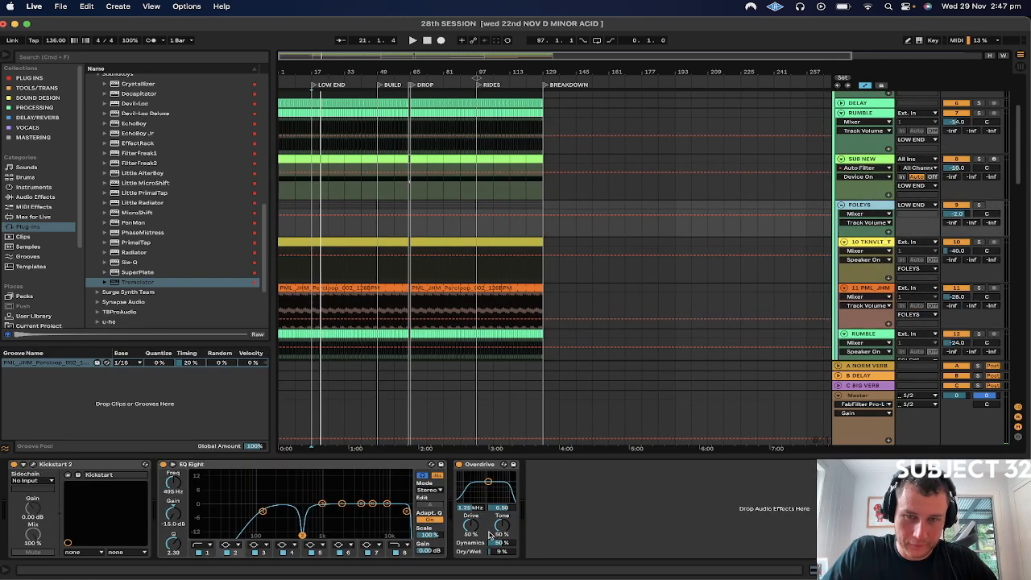
{"action": "left_click", "coordinate": [981, 206]}
{"action": "key", "text": "space"}
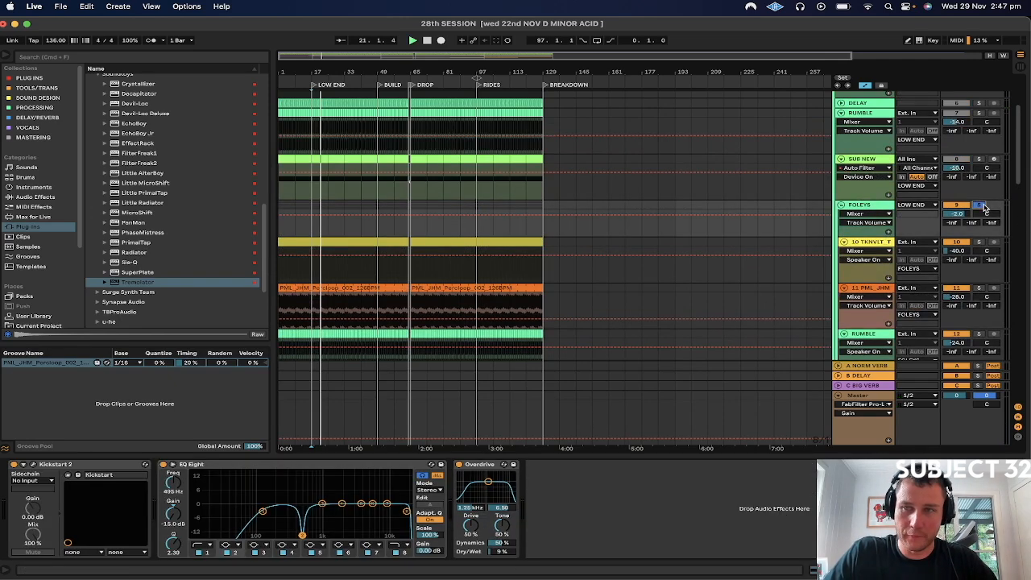
{"action": "left_click", "coordinate": [458, 465]}
{"action": "left_click", "coordinate": [458, 464]}
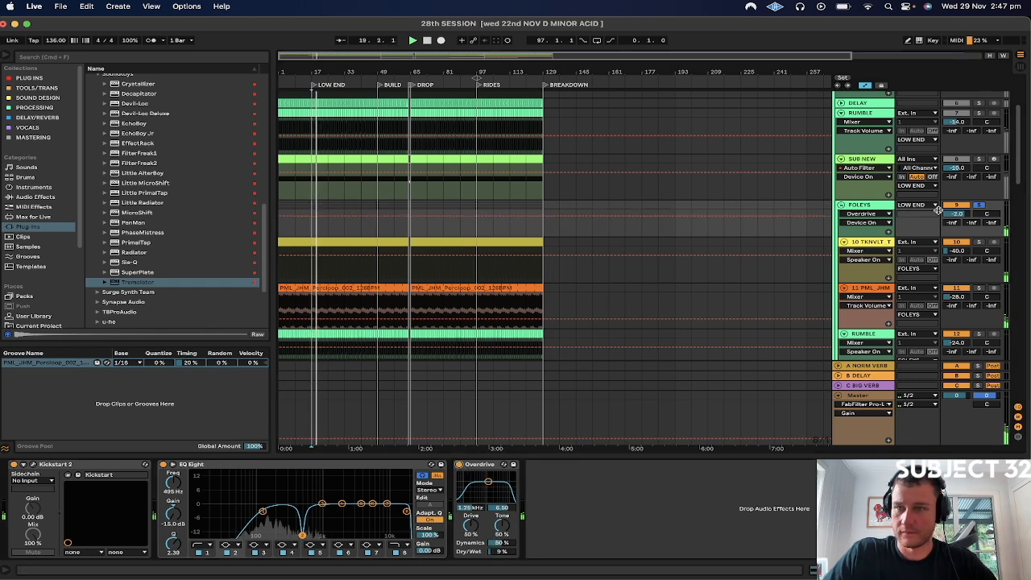
{"action": "left_click", "coordinate": [980, 206]}
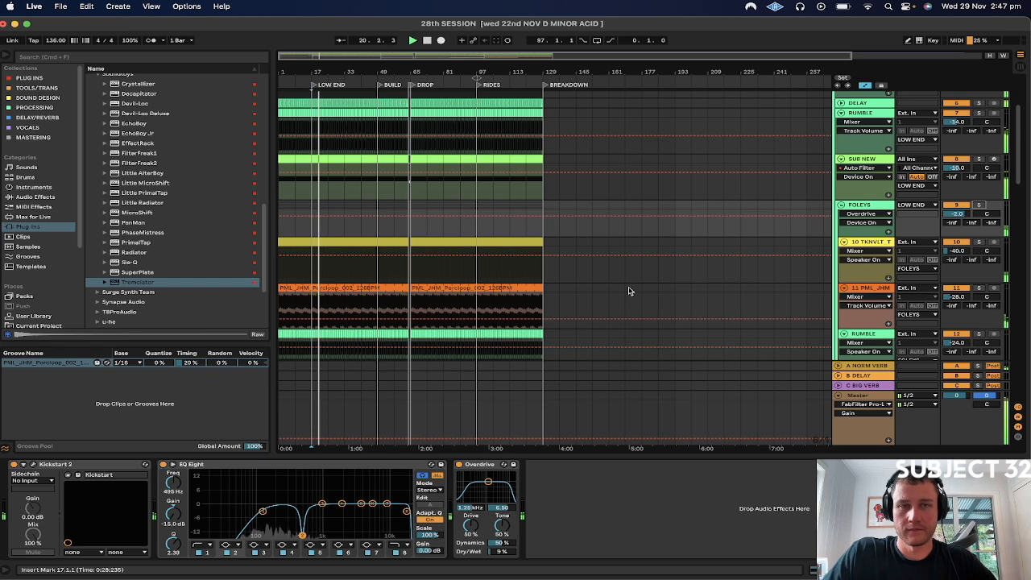
Fold the FOLEYS group and the SUB NEW track, then select and solo the LOW END group.
{"action": "left_click", "coordinate": [841, 205]}
{"action": "left_click", "coordinate": [841, 234]}
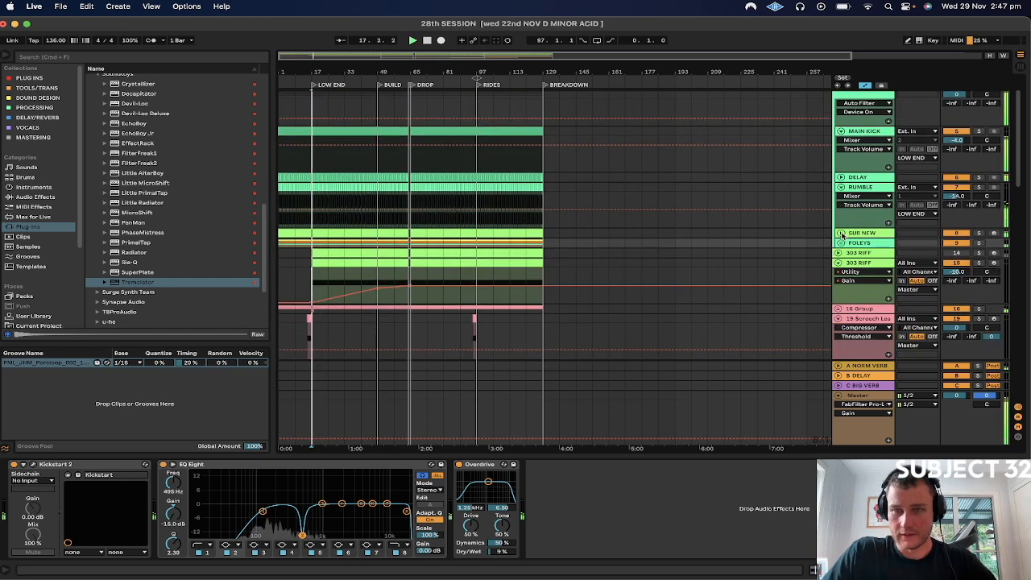
{"action": "scroll", "coordinate": [861, 129], "scroll_direction": "up", "scroll_amount": 1}
{"action": "scroll", "coordinate": [860, 128], "scroll_direction": "up", "scroll_amount": 3}
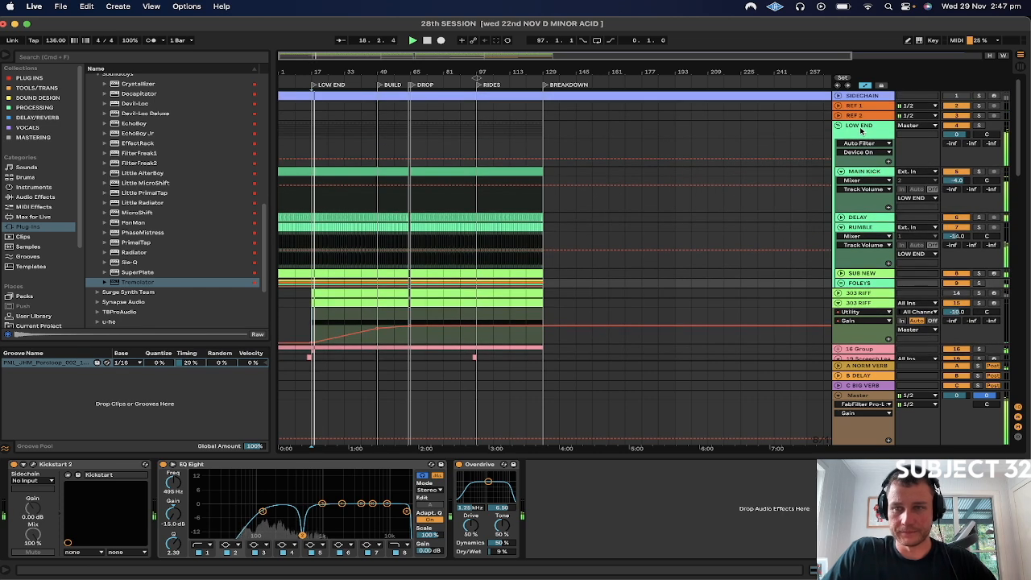
{"action": "left_click", "coordinate": [860, 129]}
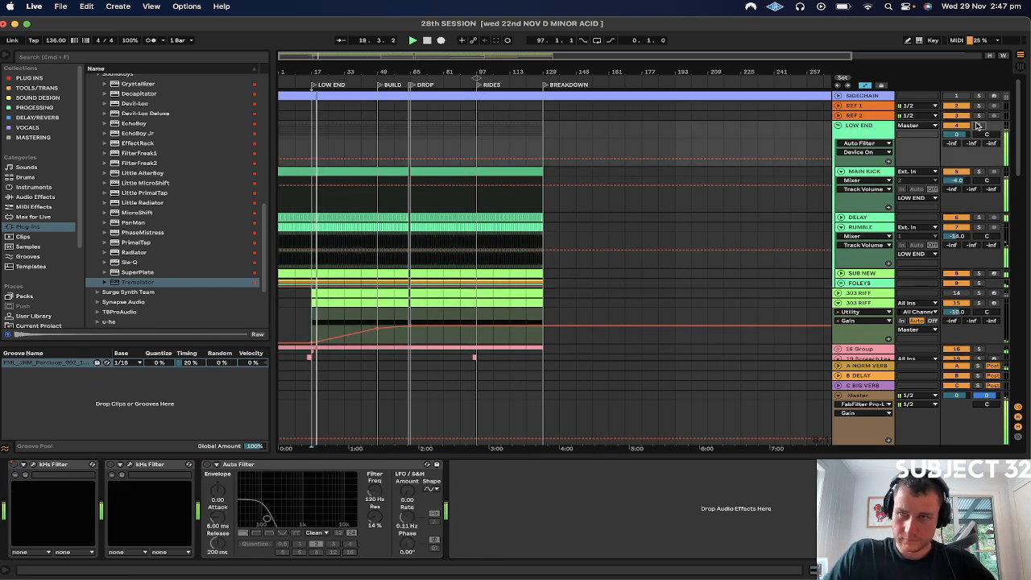
Collapse the Soundtoys and VST3 folders and load Pro-Q 3 from the PLUG INS collection onto the LOW END group.
{"action": "scroll", "coordinate": [105, 159], "scroll_direction": "up", "scroll_amount": 5}
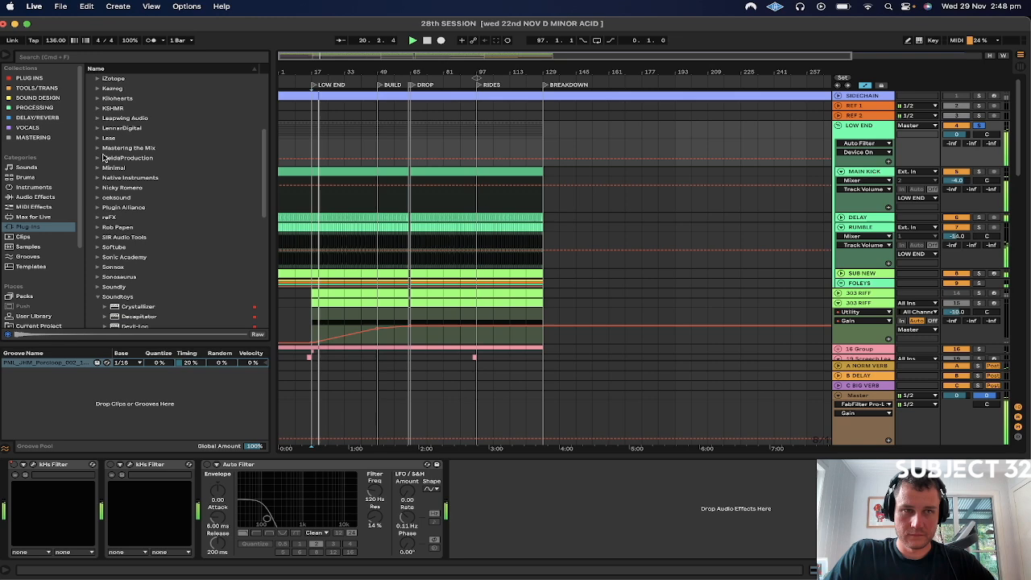
{"action": "left_click", "coordinate": [97, 297]}
{"action": "scroll", "coordinate": [105, 201], "scroll_direction": "up", "scroll_amount": 5}
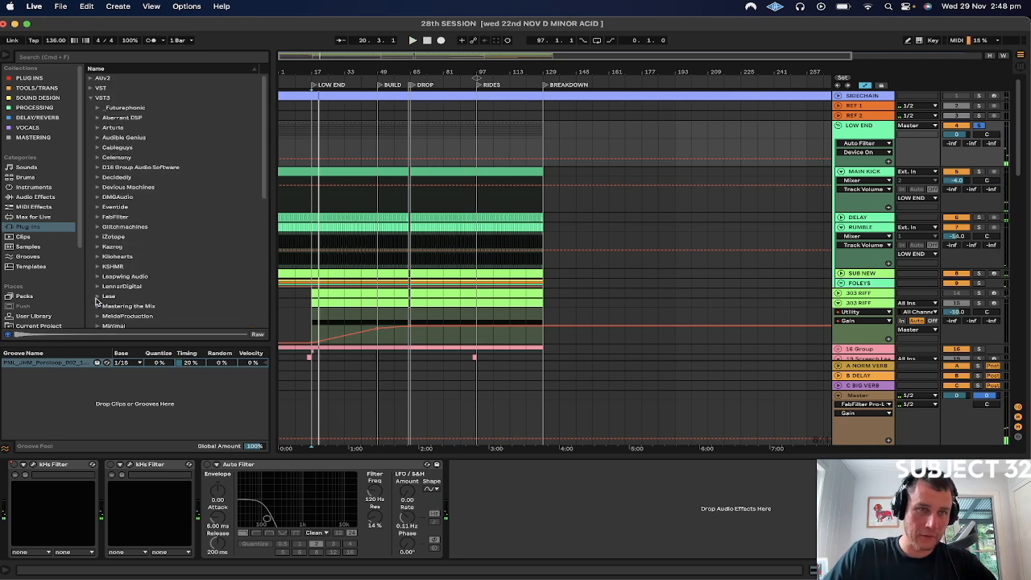
{"action": "left_click", "coordinate": [92, 98]}
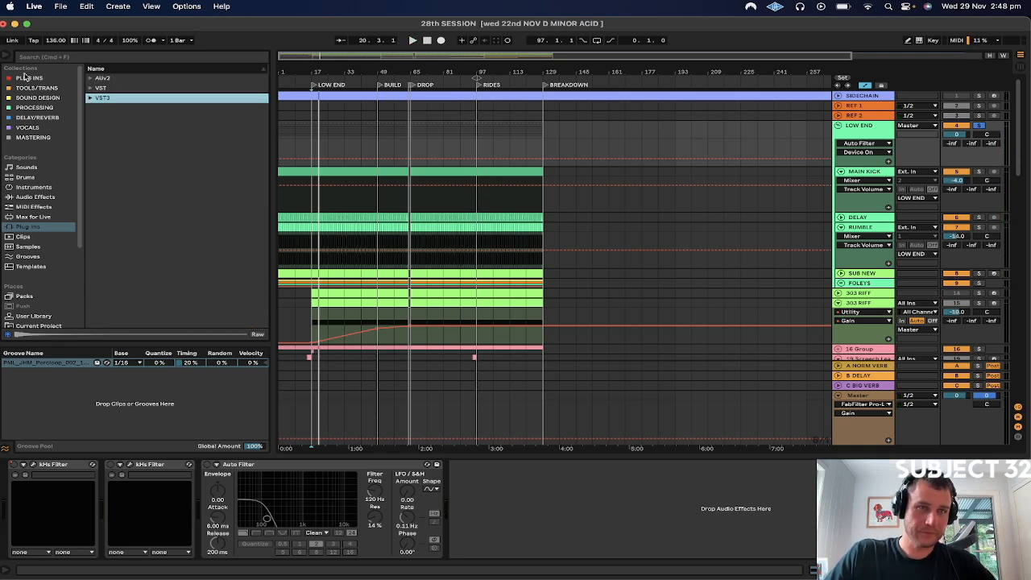
{"action": "left_click", "coordinate": [28, 78]}
{"action": "scroll", "coordinate": [187, 279], "scroll_direction": "down", "scroll_amount": 10}
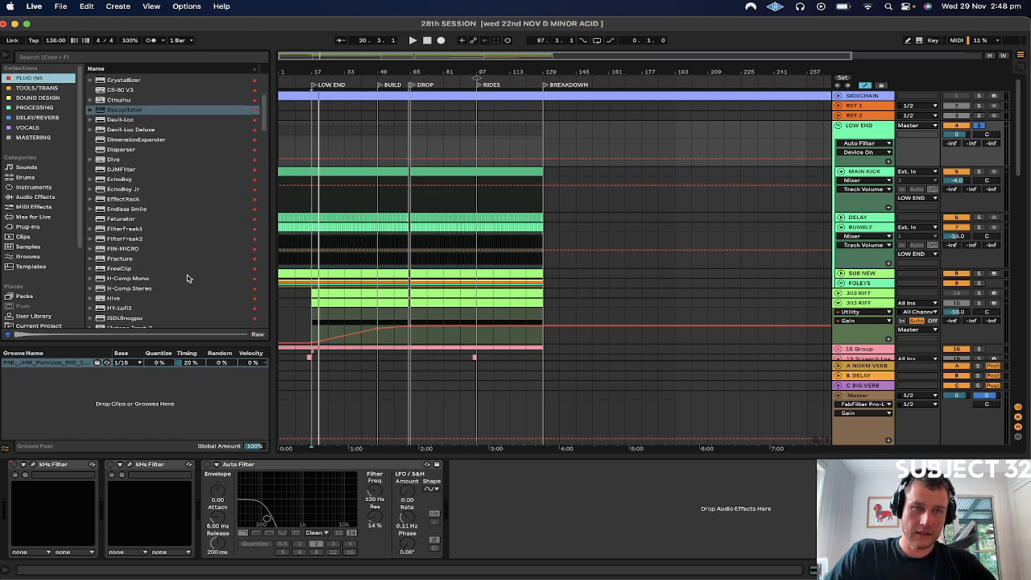
{"action": "scroll", "coordinate": [186, 279], "scroll_direction": "down", "scroll_amount": 15}
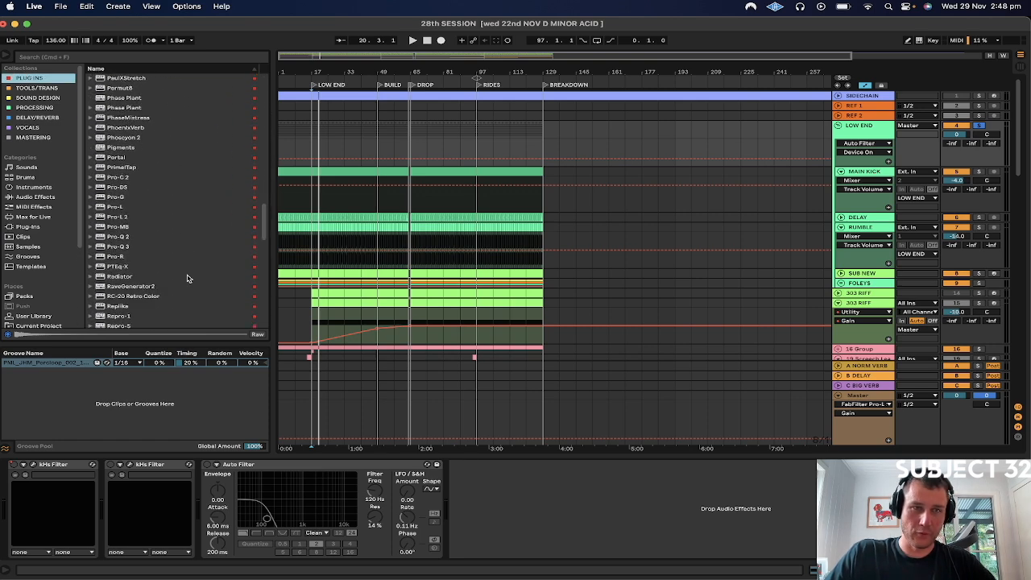
{"action": "left_click", "coordinate": [118, 246]}
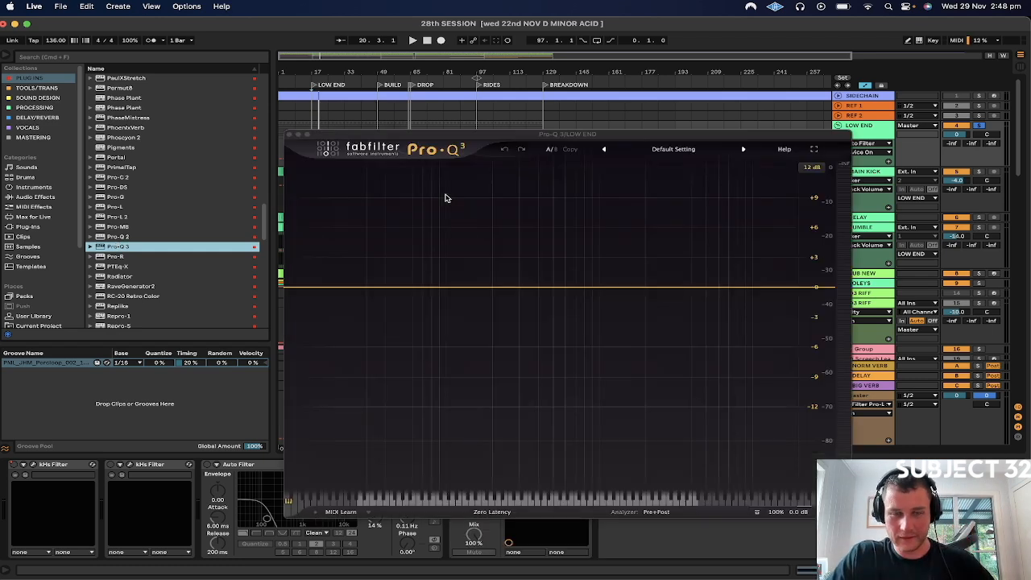
During playback, add a Pro-Q 3 bell cut of -2 dB at about 133 Hz with a Q of 4.658.
{"action": "key", "text": "space"}
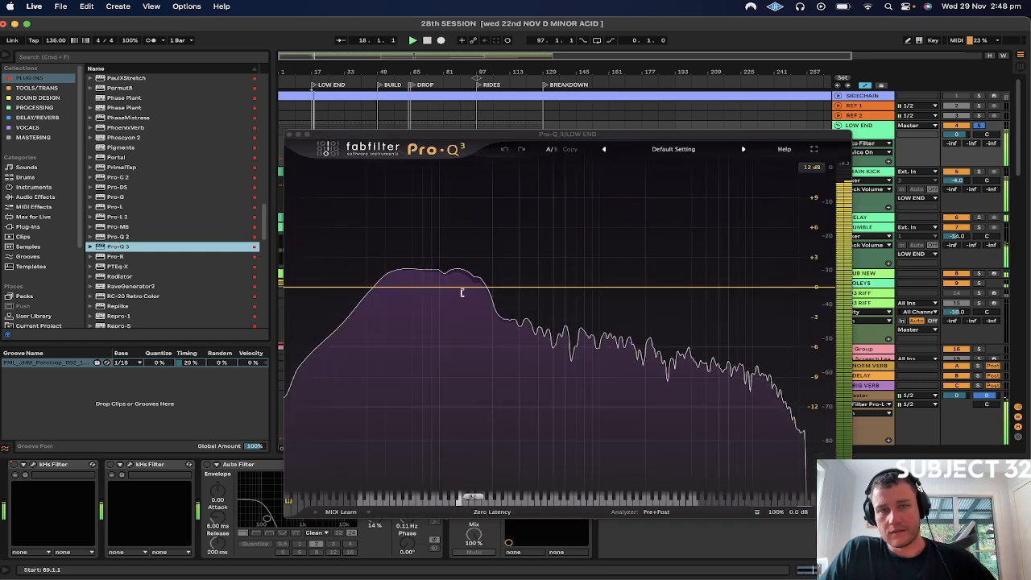
{"action": "mouse_move", "coordinate": [463, 290]}
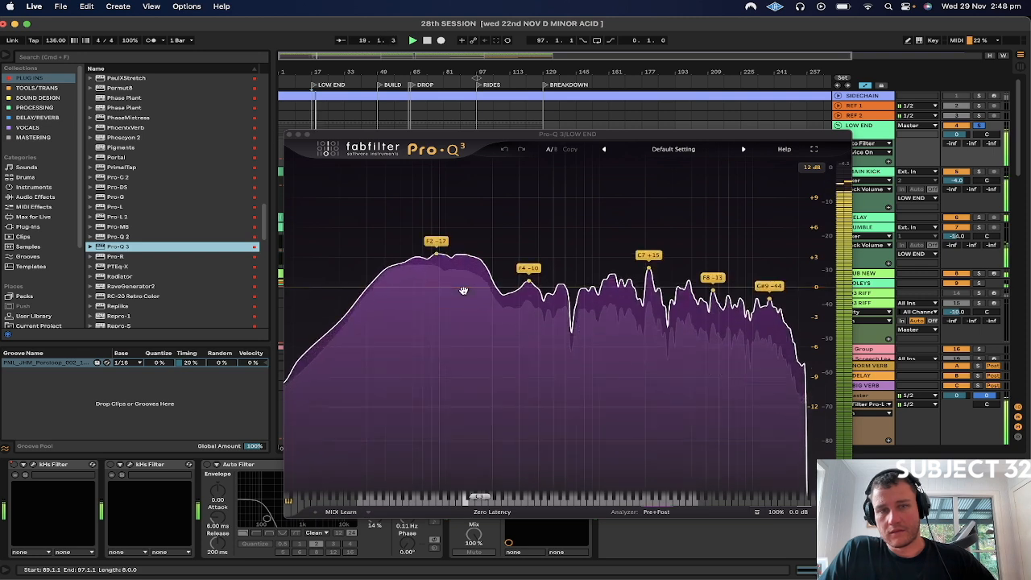
{"action": "left_click_drag", "start_coordinate": [436, 255], "coordinate": [484, 356]}
{"action": "left_click", "coordinate": [340, 443]}
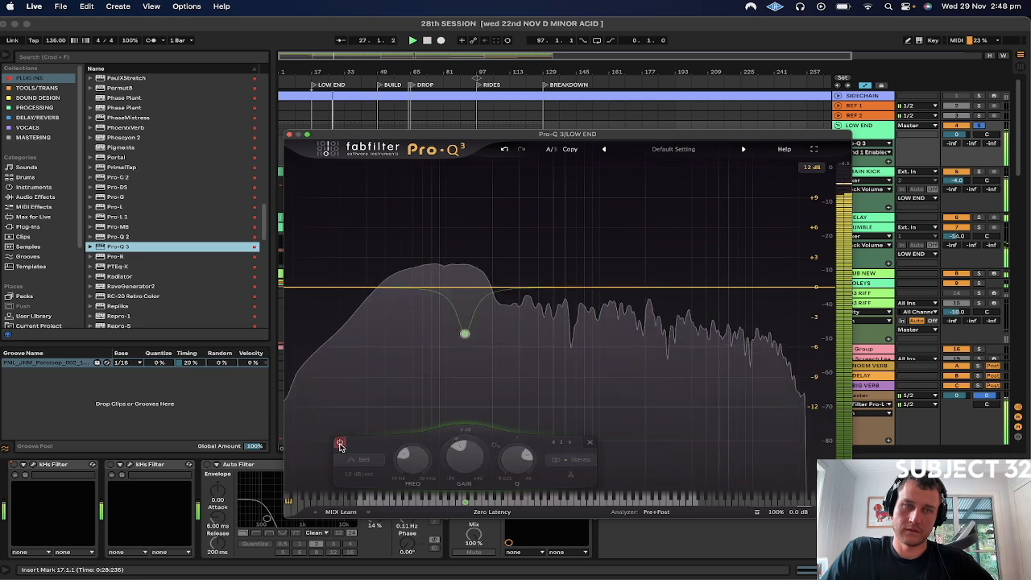
{"action": "left_click", "coordinate": [340, 444]}
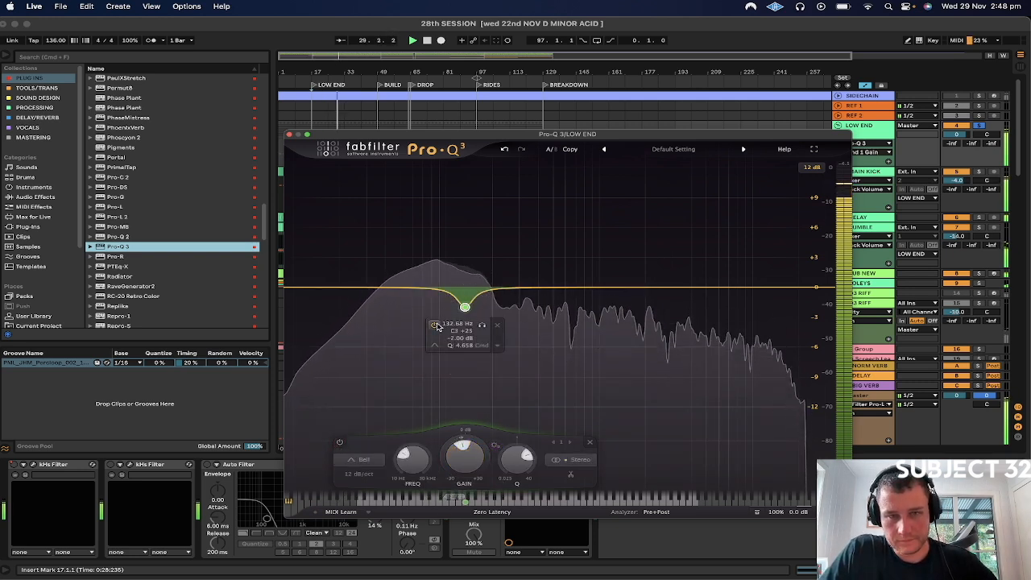
Compare the Pro-Q 3 cut bypassed and engaged, and stop playback.
{"action": "left_click", "coordinate": [433, 326]}
{"action": "left_click", "coordinate": [433, 327]}
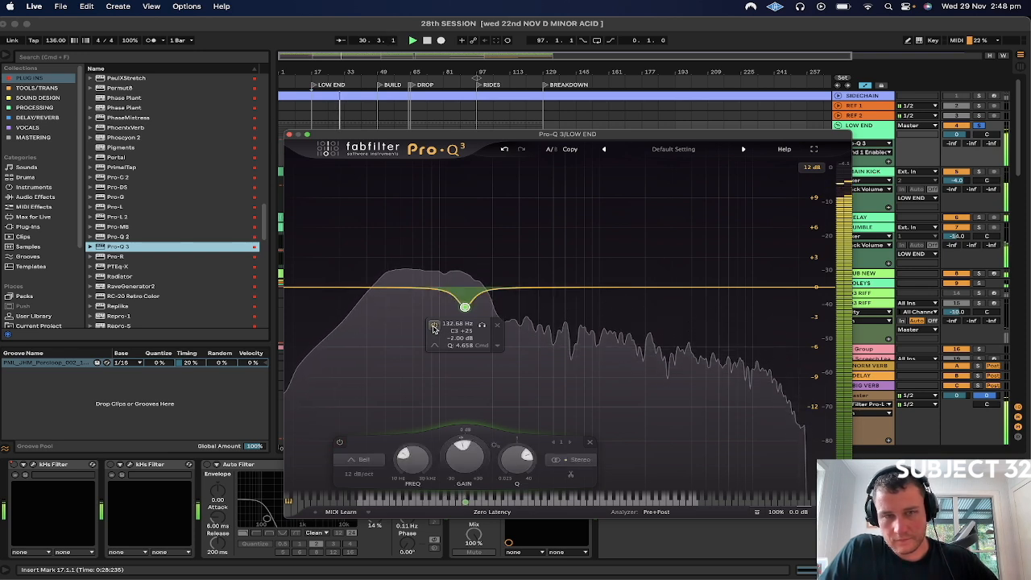
{"action": "key", "text": "space"}
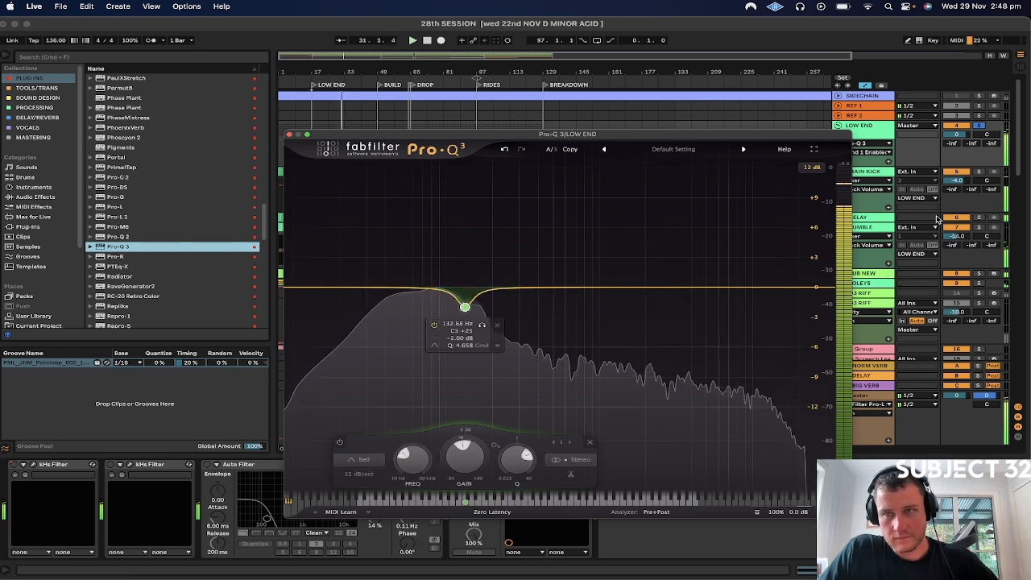
Move the Pro-Q 3 window clear of the devices, enable the LOW END Auto Filter during playback, and compare with Pro-Q 3 bypassed.
{"action": "left_click_drag", "start_coordinate": [657, 138], "coordinate": [560, 27]}
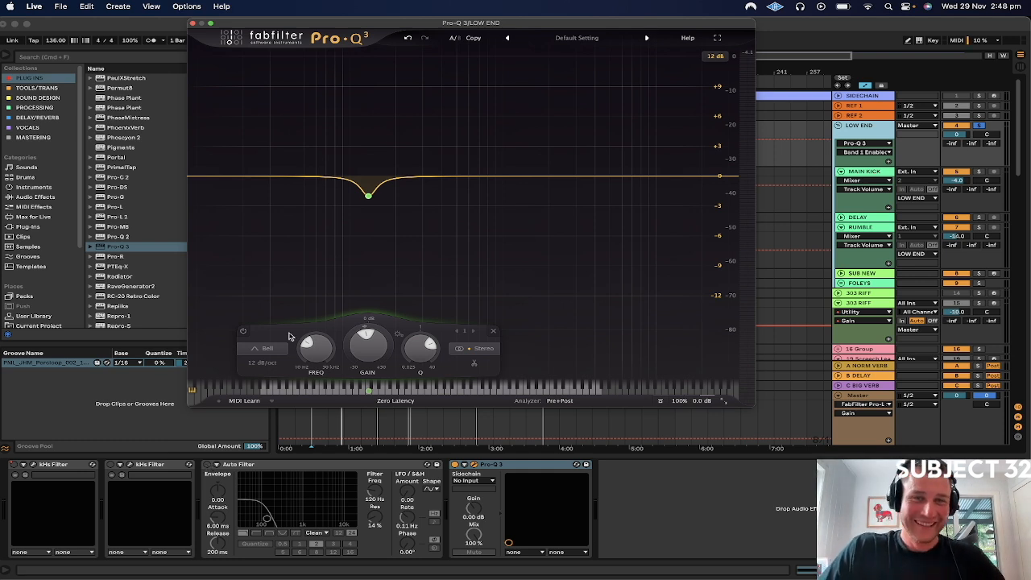
{"action": "key", "text": "space"}
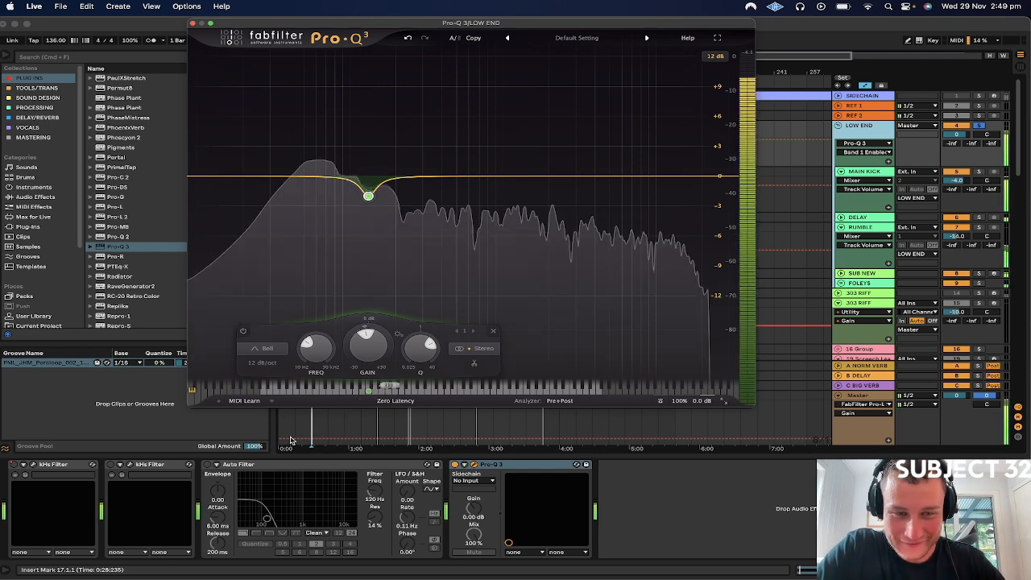
{"action": "left_click", "coordinate": [207, 465]}
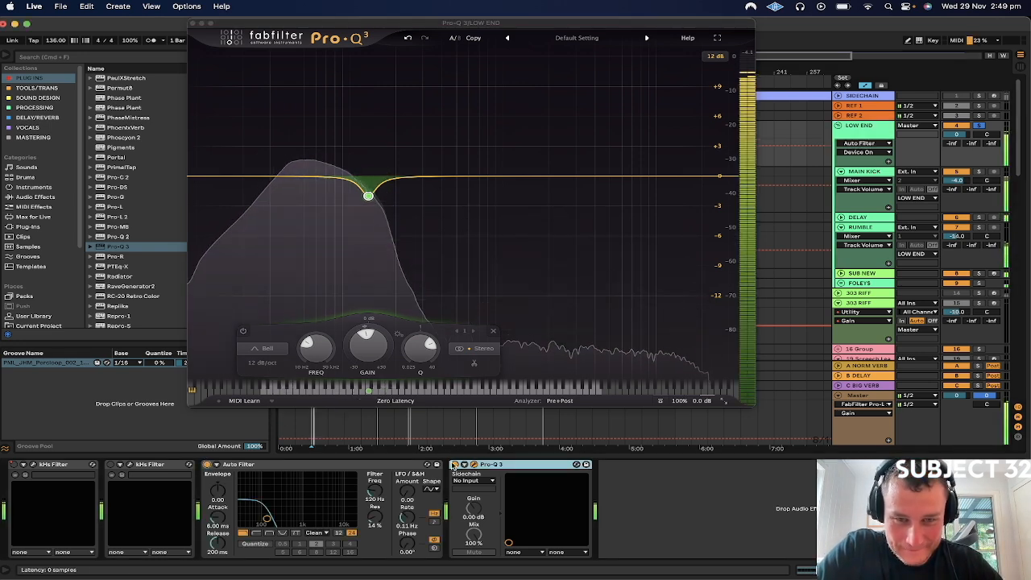
{"action": "left_click", "coordinate": [455, 465]}
{"action": "left_click", "coordinate": [455, 465]}
{"action": "left_click", "coordinate": [455, 465]}
Set the Auto Filter frequency to 300 Hz and resonance to 26 %, switching Pro-Q 3 off and on to compare.
{"action": "left_click_drag", "start_coordinate": [378, 496], "coordinate": [381, 495]}
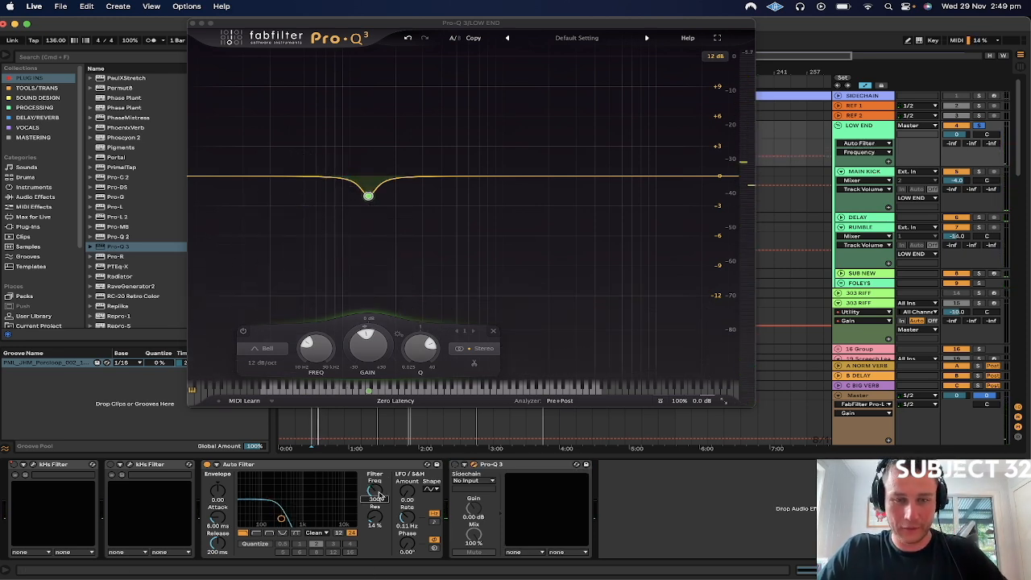
{"action": "left_click", "coordinate": [455, 464]}
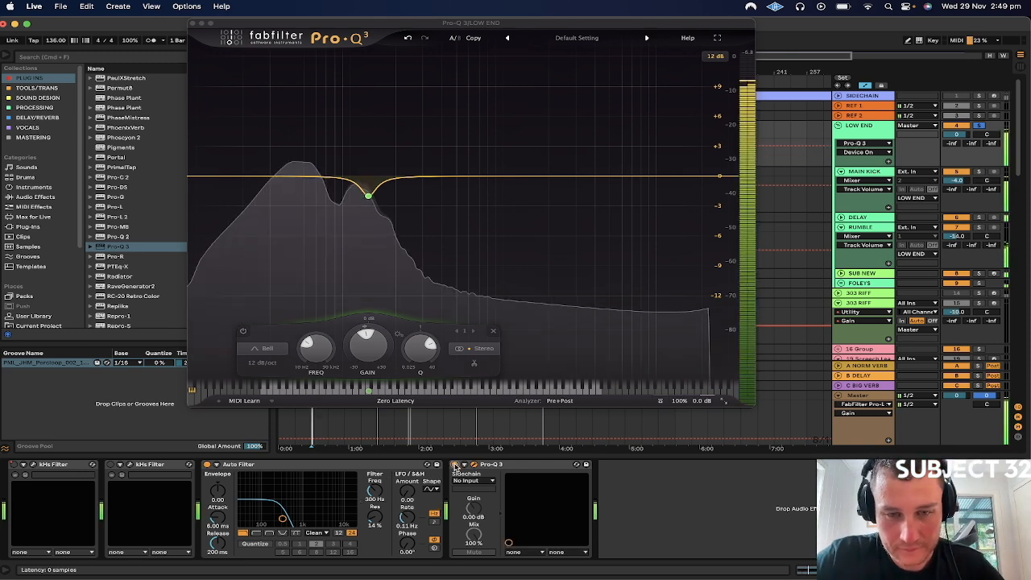
{"action": "left_click_drag", "start_coordinate": [368, 529], "coordinate": [369, 519]}
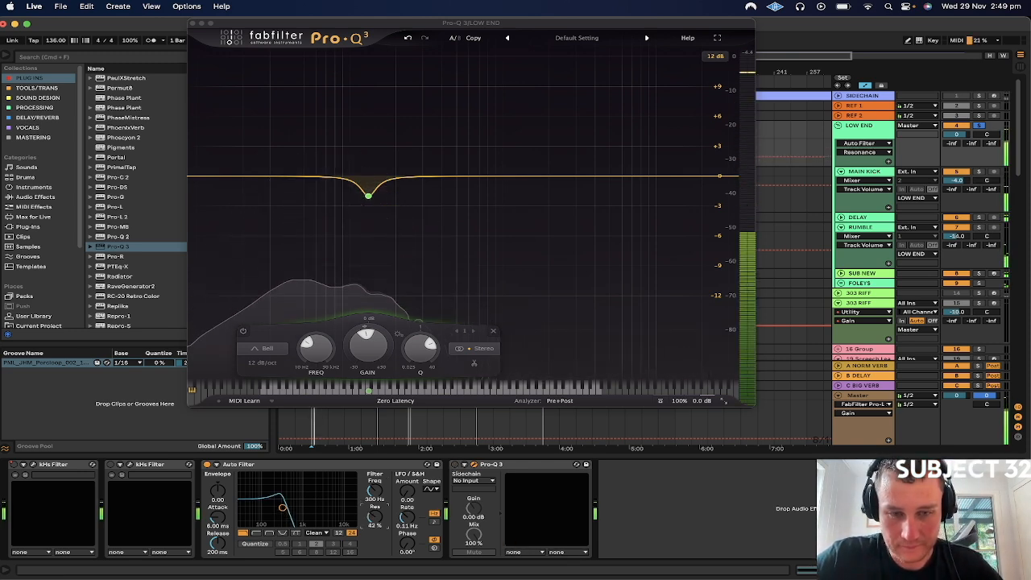
{"action": "left_click", "coordinate": [455, 465]}
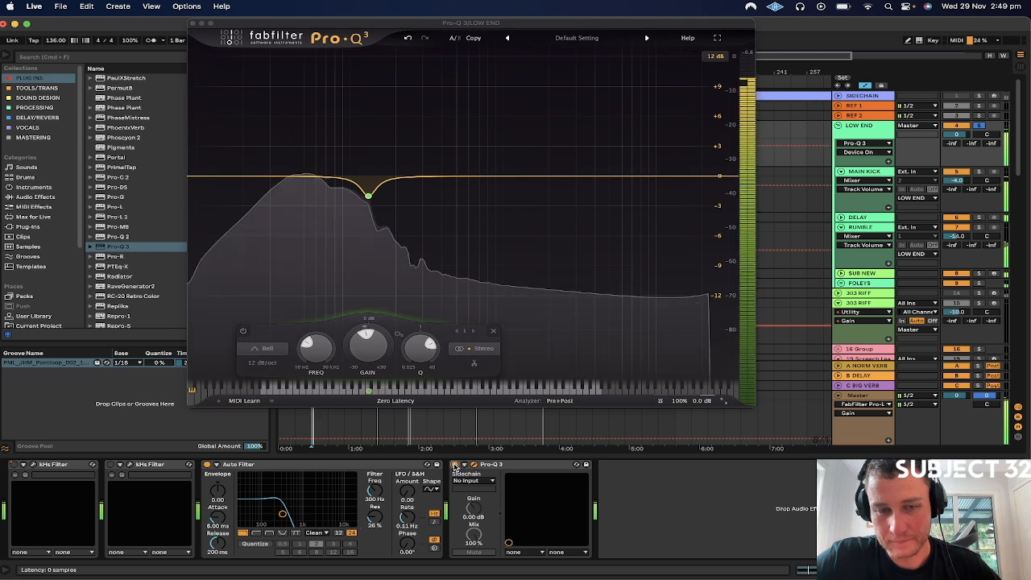
Compare the LOW END group with Pro-Q 3 bypassed and engaged while the Auto Filter is active, and stop playback.
{"action": "left_click", "coordinate": [455, 465]}
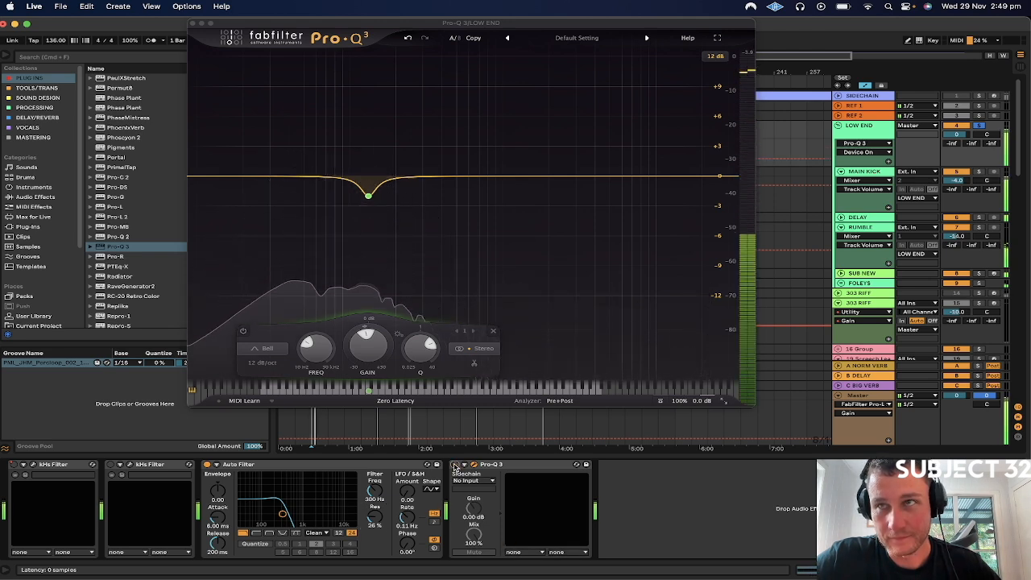
{"action": "left_click", "coordinate": [456, 465]}
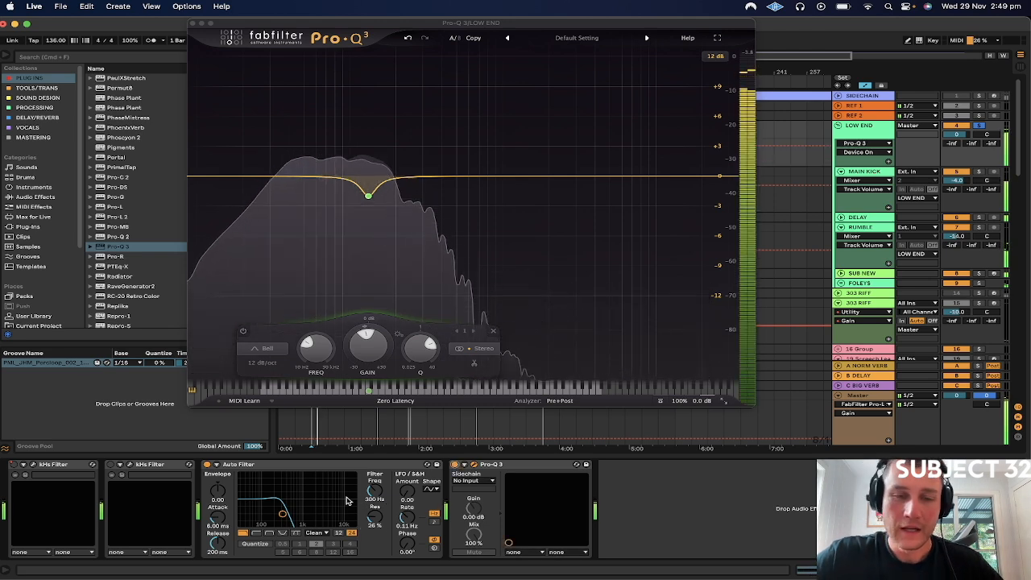
{"action": "key", "text": "space"}
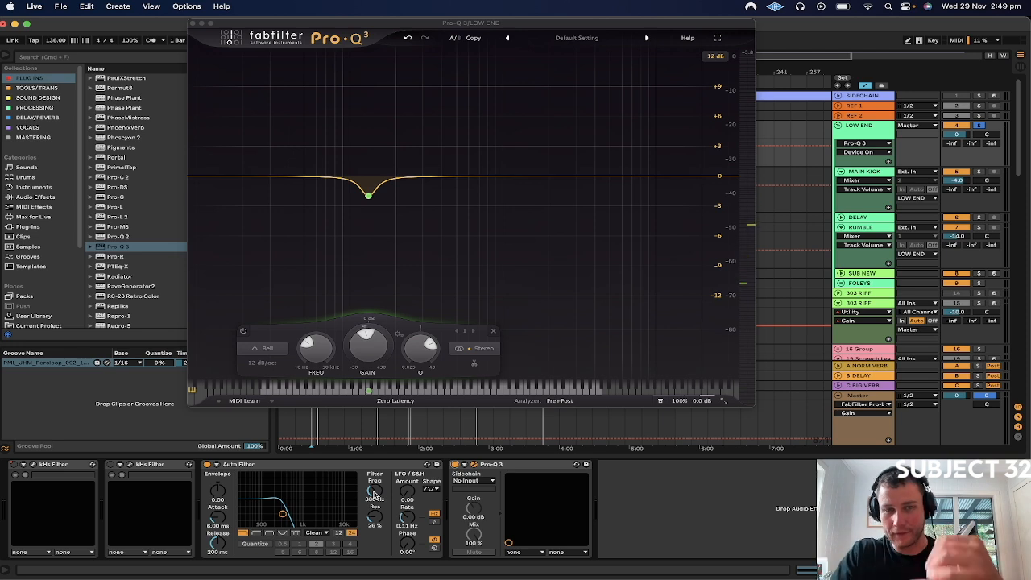
Audition the 133 Hz Pro-Q 3 band in solo during playback, and switch off the LOW END Auto Filter.
{"action": "left_click", "coordinate": [385, 215]}
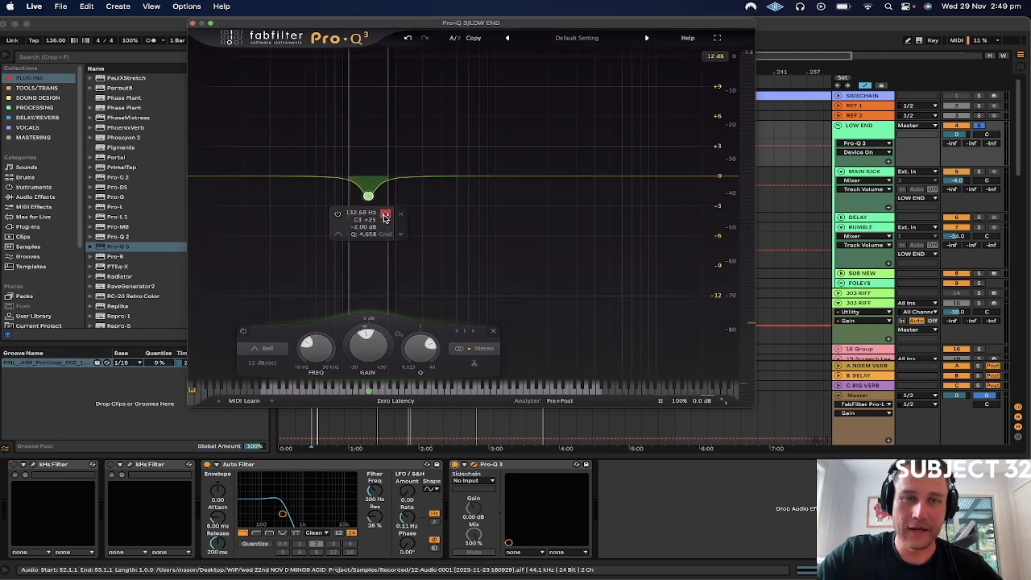
{"action": "key", "text": "space"}
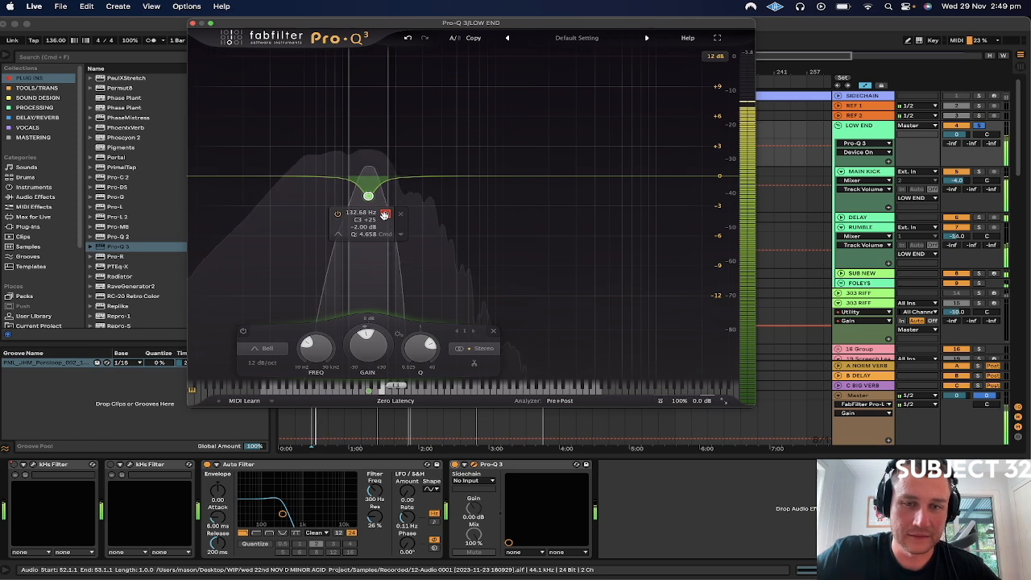
{"action": "left_click", "coordinate": [385, 214]}
{"action": "left_click", "coordinate": [207, 465]}
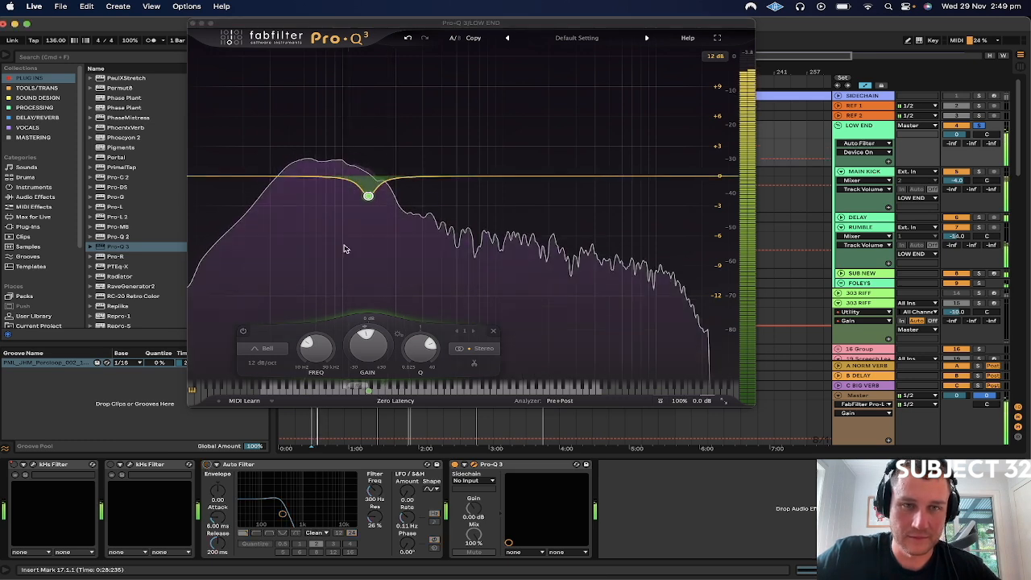
Try making the 133 Hz band dynamic with its static gain at 0 dB, nudging its frequency to about 131 Hz while listening.
{"action": "key", "text": "space"}
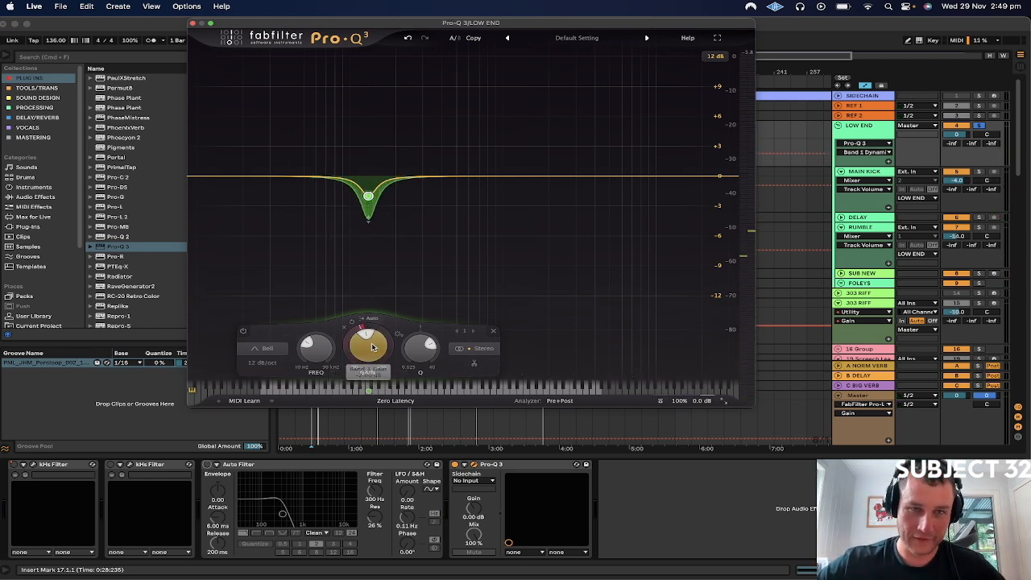
{"action": "key", "text": "space"}
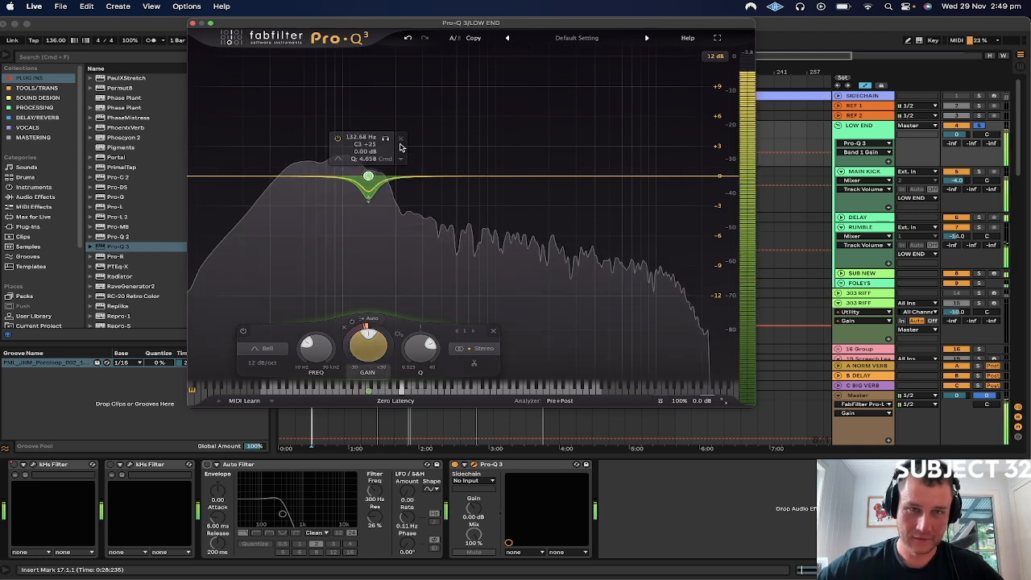
{"action": "left_click_drag", "start_coordinate": [387, 137], "coordinate": [385, 138]}
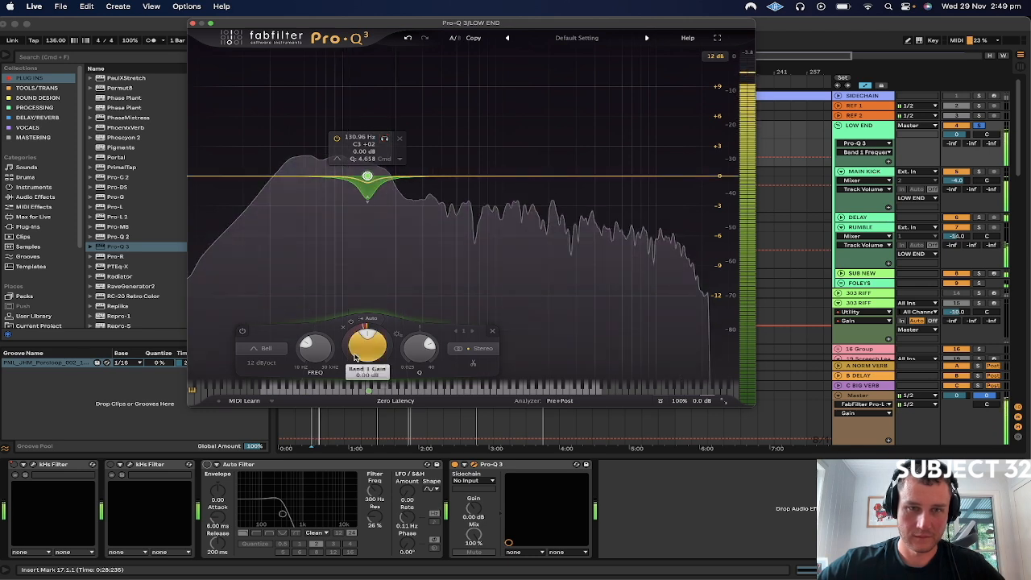
Step back and forth through the Pro-Q 3 edit history to compare, and undo the dynamic band changes.
{"action": "left_click", "coordinate": [407, 38]}
{"action": "left_click", "coordinate": [407, 38]}
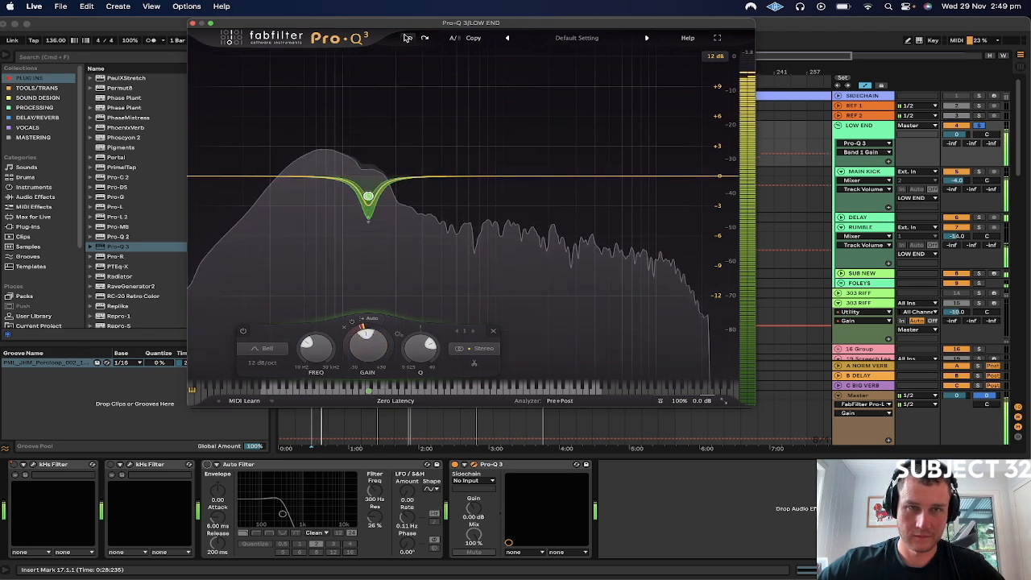
{"action": "left_click", "coordinate": [407, 38]}
{"action": "left_click", "coordinate": [424, 38]}
{"action": "left_click", "coordinate": [424, 38]}
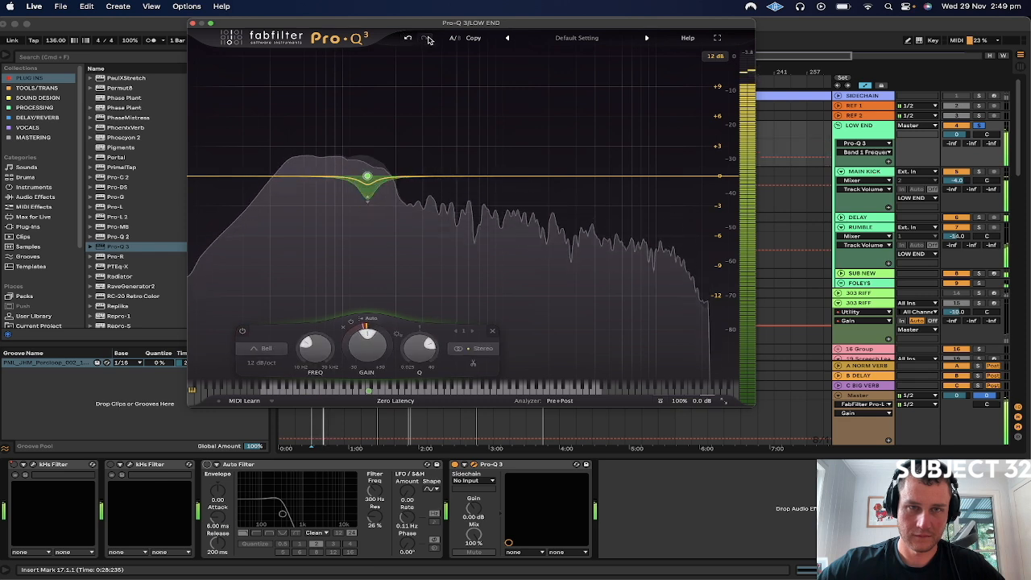
{"action": "left_click", "coordinate": [410, 39]}
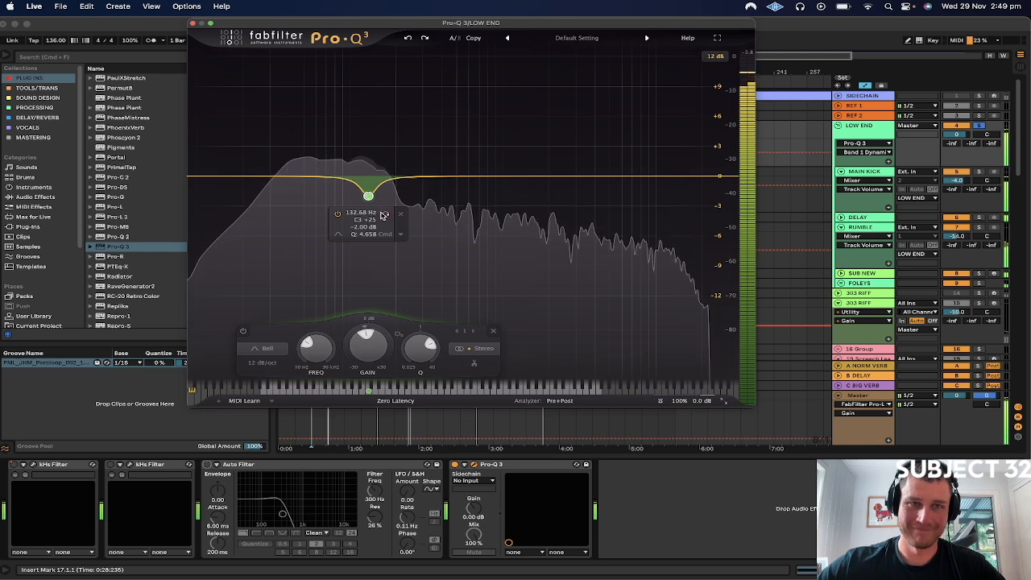
Audition the Pro-Q 3 band at about 131 Hz in solo and try much deeper gain cuts on it.
{"action": "left_click", "coordinate": [383, 215]}
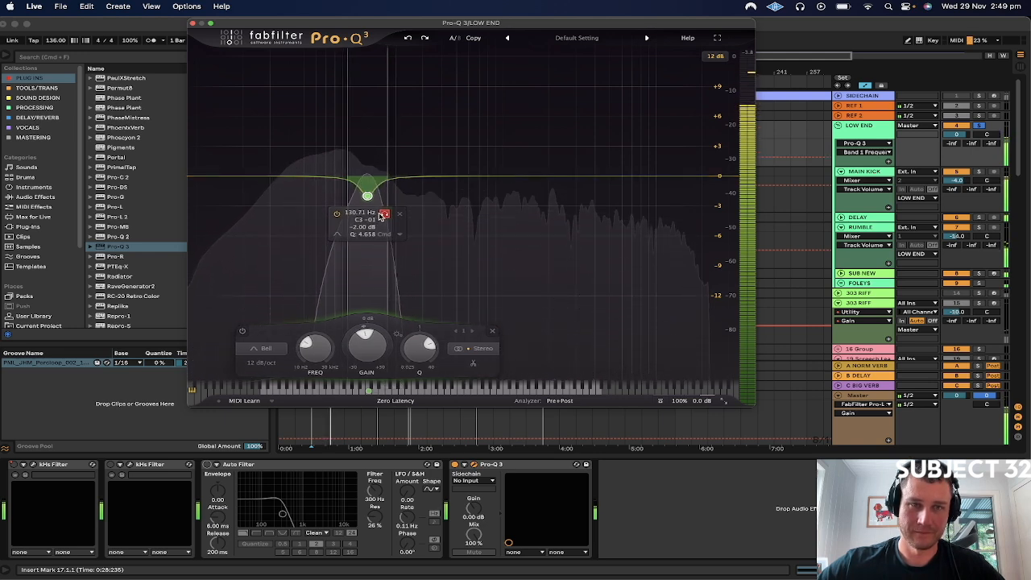
{"action": "left_click_drag", "start_coordinate": [381, 216], "coordinate": [380, 217]}
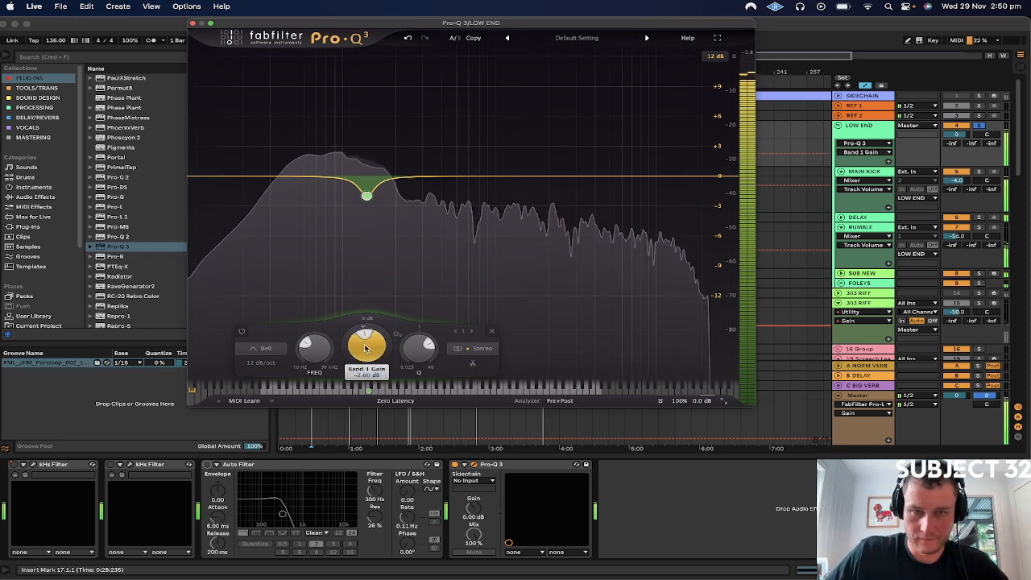
{"action": "left_click_drag", "start_coordinate": [366, 340], "coordinate": [358, 314]}
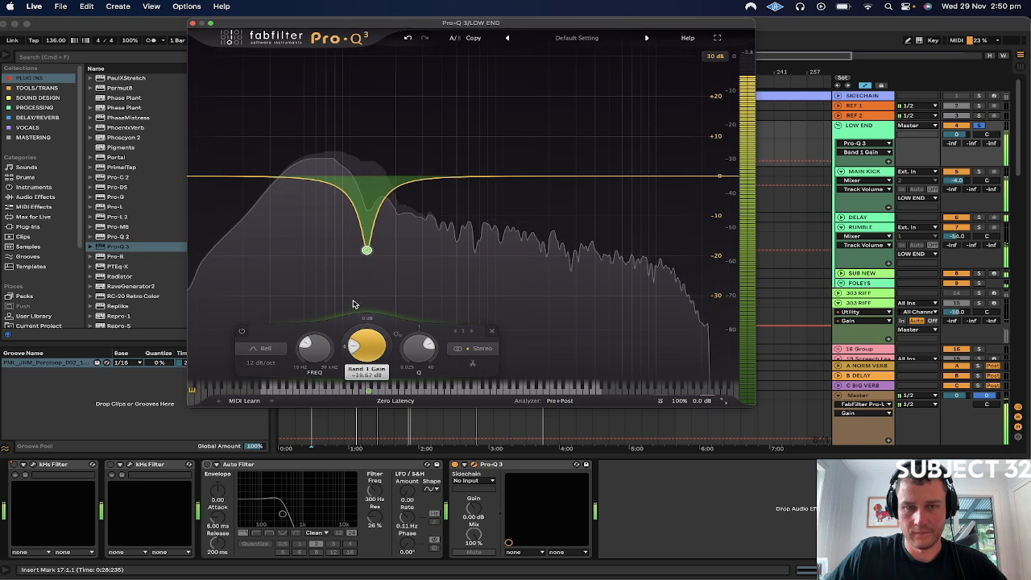
{"action": "left_click_drag", "start_coordinate": [348, 279], "coordinate": [350, 265]}
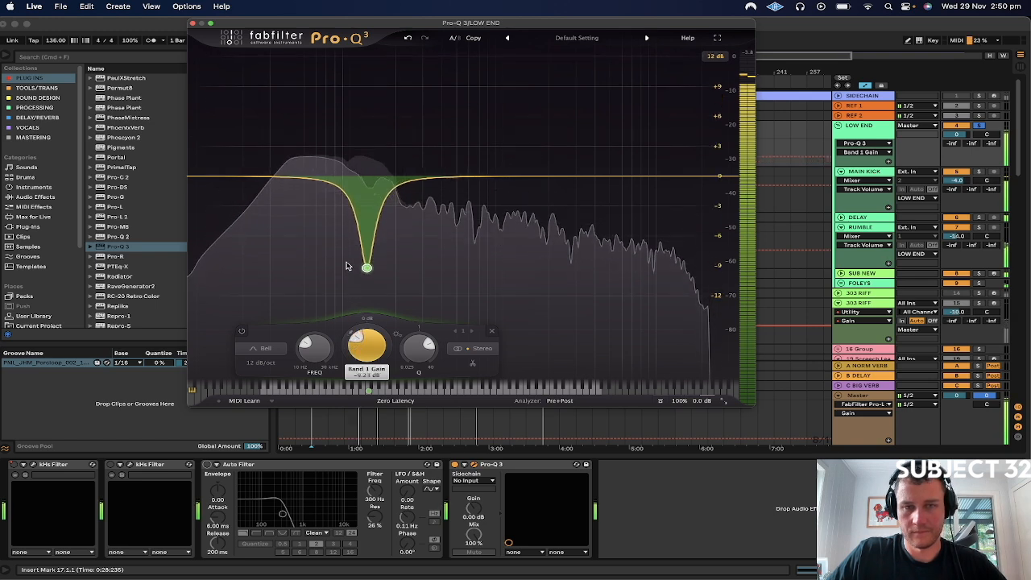
{"action": "left_click_drag", "start_coordinate": [360, 351], "coordinate": [350, 280]}
Move the -2 dB bell band down to about 80 Hz while auditioning it, comparing the band bypassed and engaged.
{"action": "left_click_drag", "start_coordinate": [387, 217], "coordinate": [349, 223]}
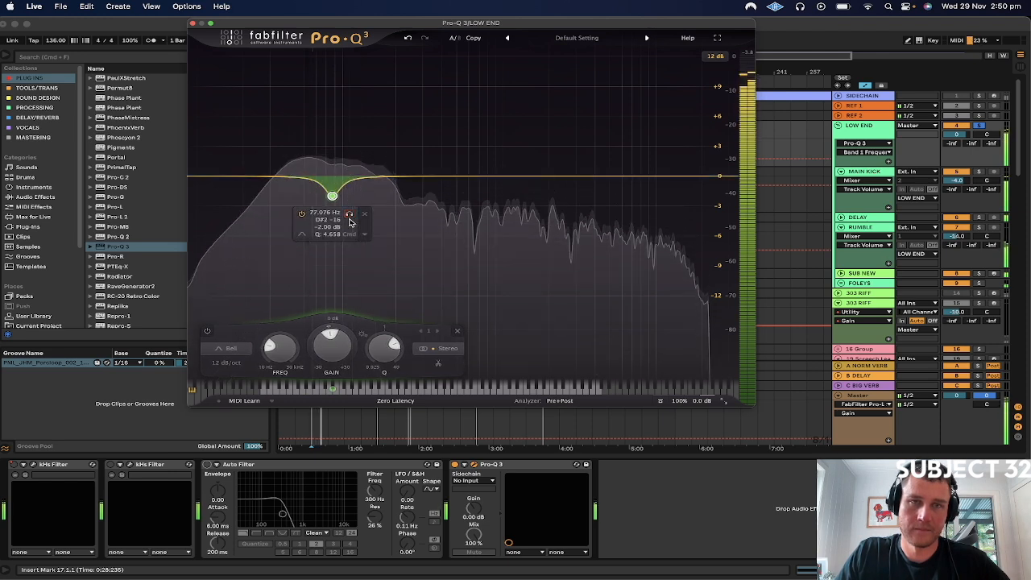
{"action": "left_click", "coordinate": [302, 213]}
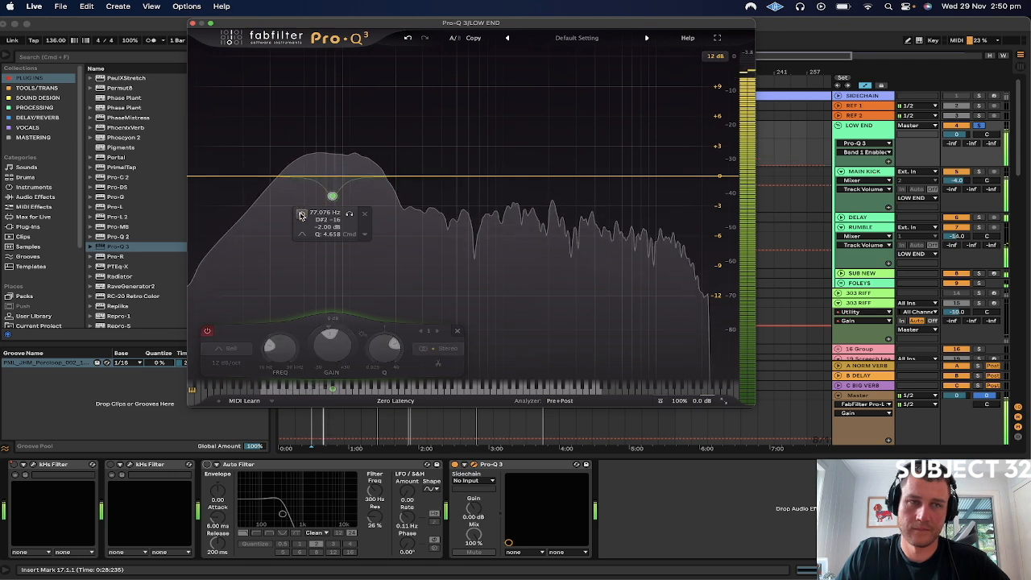
{"action": "left_click", "coordinate": [301, 215]}
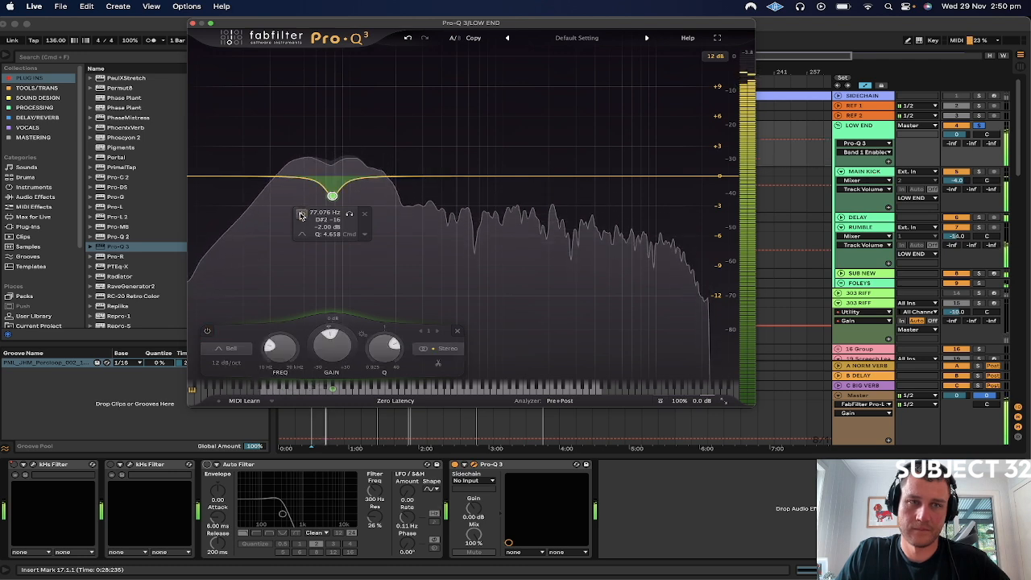
{"action": "left_click_drag", "start_coordinate": [352, 216], "coordinate": [358, 216]}
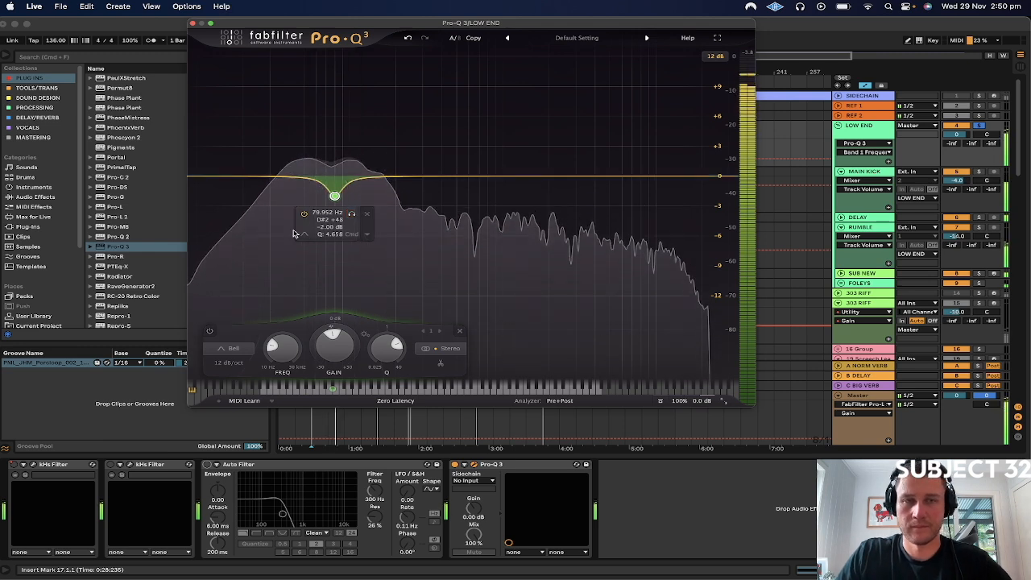
Try boosting the 80 Hz band by about 6 dB, set its gain back to -2 dB, and audition it in solo.
{"action": "left_click_drag", "start_coordinate": [334, 334], "coordinate": [332, 308]}
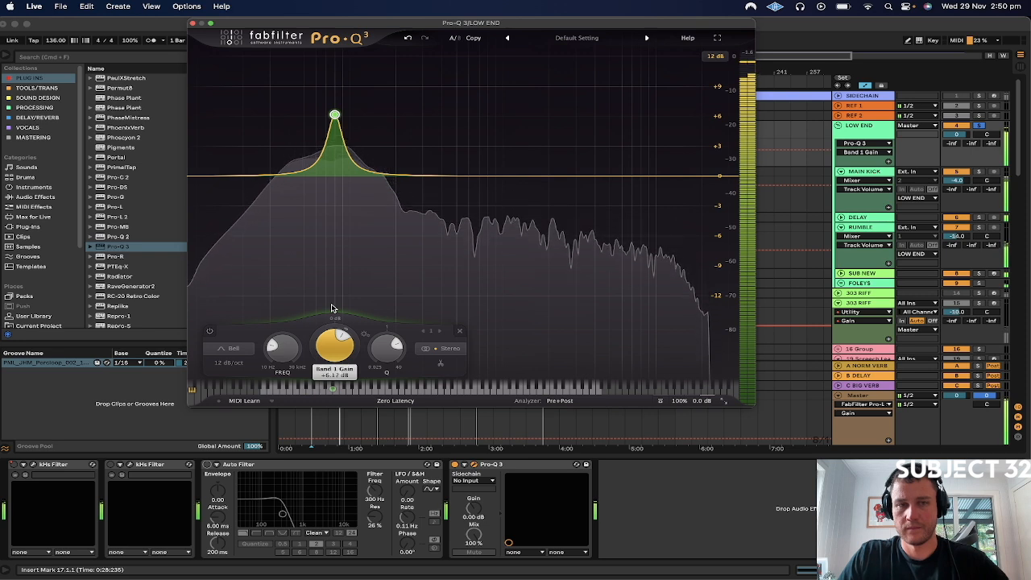
{"action": "double_click", "coordinate": [331, 355]}
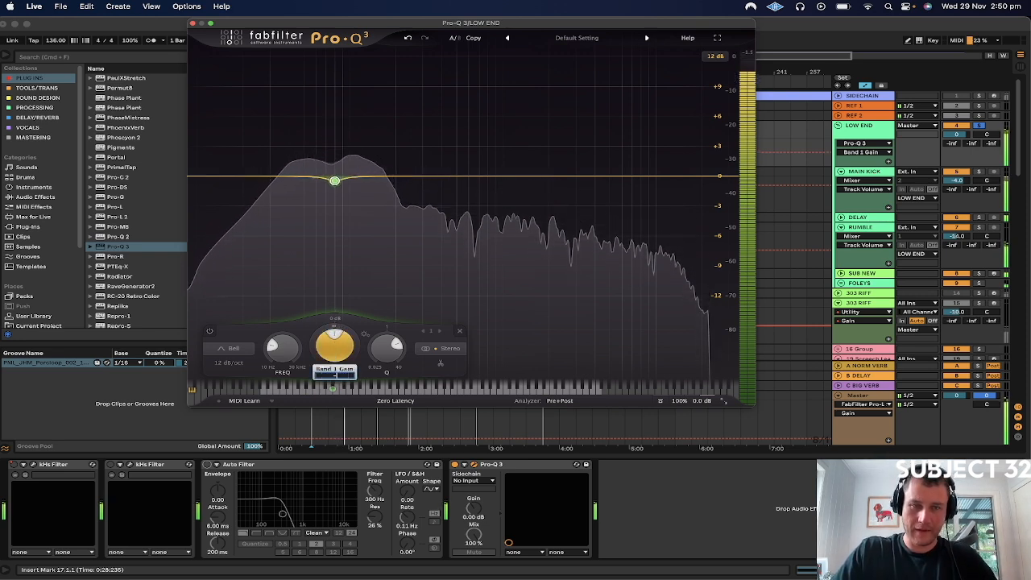
{"action": "type", "text": "-2"}
{"action": "key", "text": "Return"}
{"action": "mouse_move", "coordinate": [350, 216]}
{"action": "left_click_drag", "start_coordinate": [351, 216], "coordinate": [351, 218]}
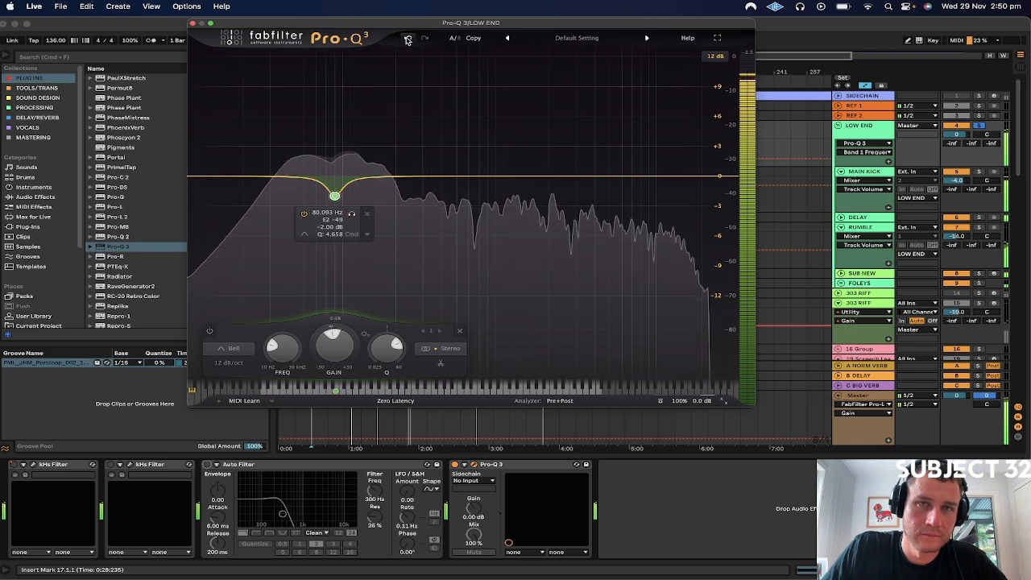
Add a second Pro-Q 3 bell band at 130 Hz with a gain of -2 dB.
{"action": "double_click", "coordinate": [380, 177]}
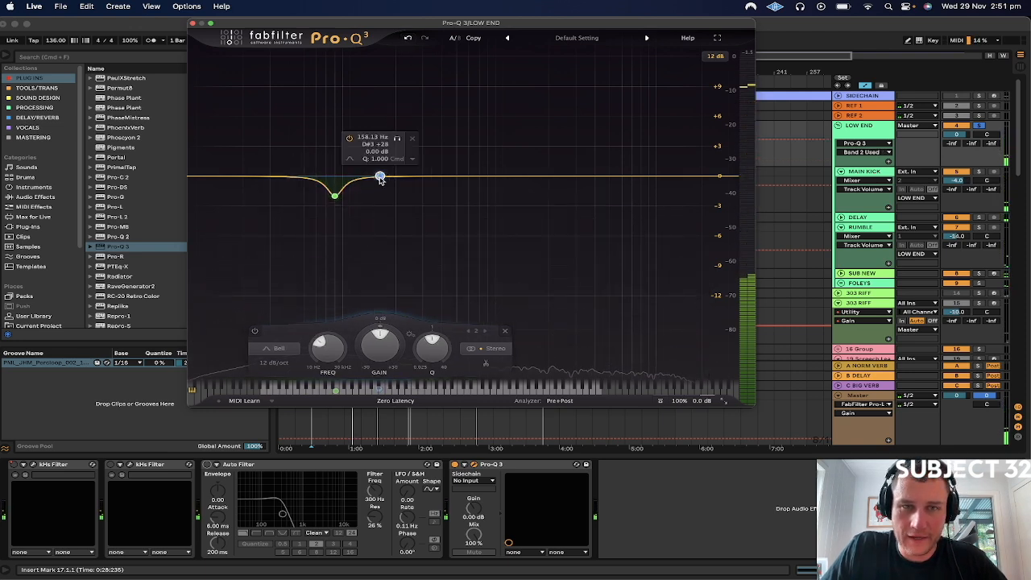
{"action": "double_click", "coordinate": [371, 137]}
{"action": "type", "text": "136.0"}
{"action": "key", "text": "Return"}
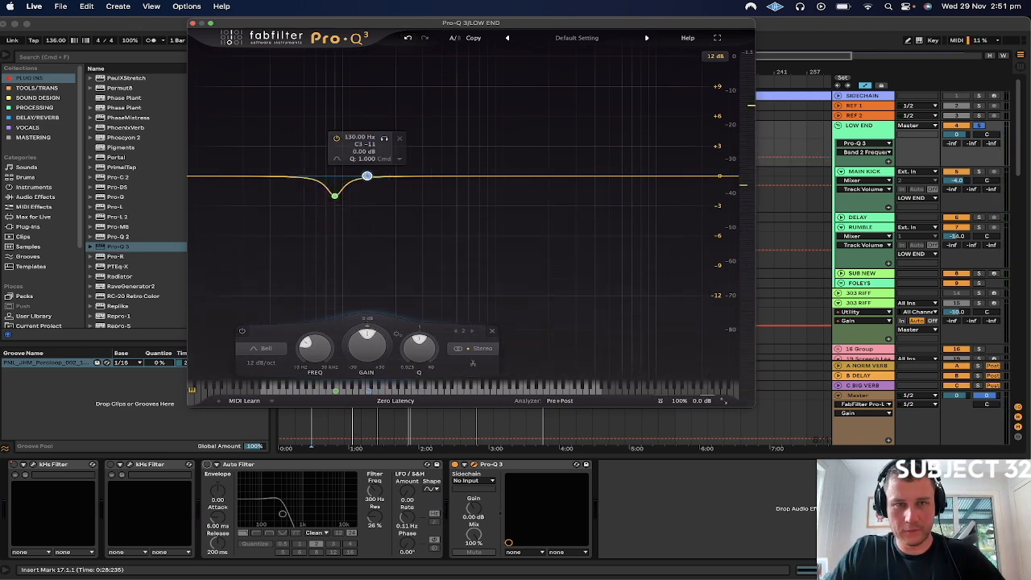
{"action": "double_click", "coordinate": [372, 355]}
{"action": "type", "text": "-2"}
{"action": "key", "text": "Return"}
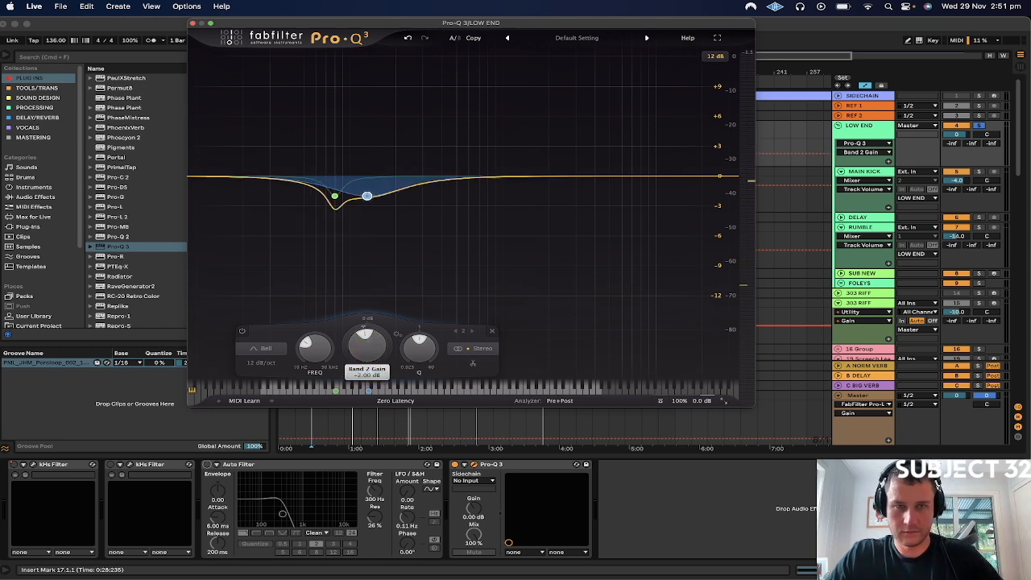
Set the Q of both the 80 Hz and 130 Hz bands to 4.
{"action": "left_click", "coordinate": [333, 196]}
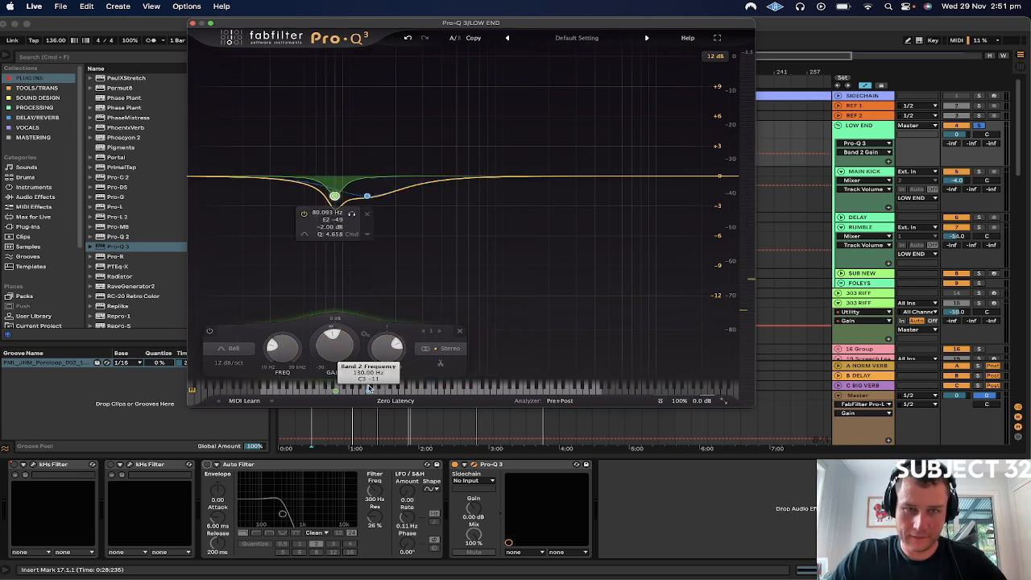
{"action": "left_click", "coordinate": [368, 195]}
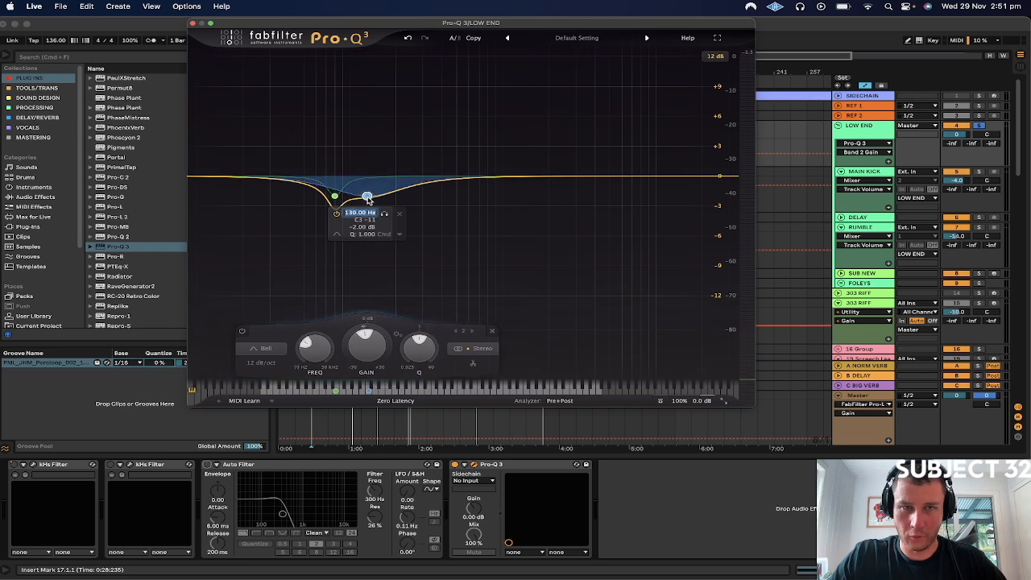
{"action": "mouse_move", "coordinate": [415, 351]}
{"action": "left_click_drag", "start_coordinate": [418, 376], "coordinate": [383, 363]}
{"action": "left_click", "coordinate": [334, 195]}
Start playback, audition the 130 Hz band in solo, and switch the Pro-Q 3 processing mode to Linear Phase.
{"action": "key", "text": "space"}
{"action": "mouse_move", "coordinate": [368, 197]}
{"action": "left_click", "coordinate": [384, 214]}
{"action": "left_click", "coordinate": [418, 396]}
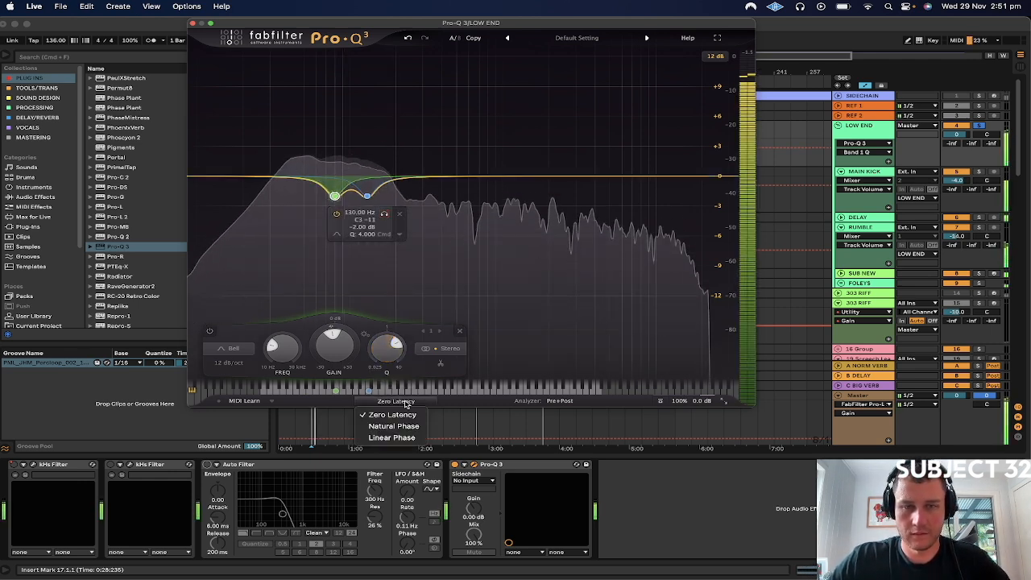
{"action": "left_click", "coordinate": [392, 561]}
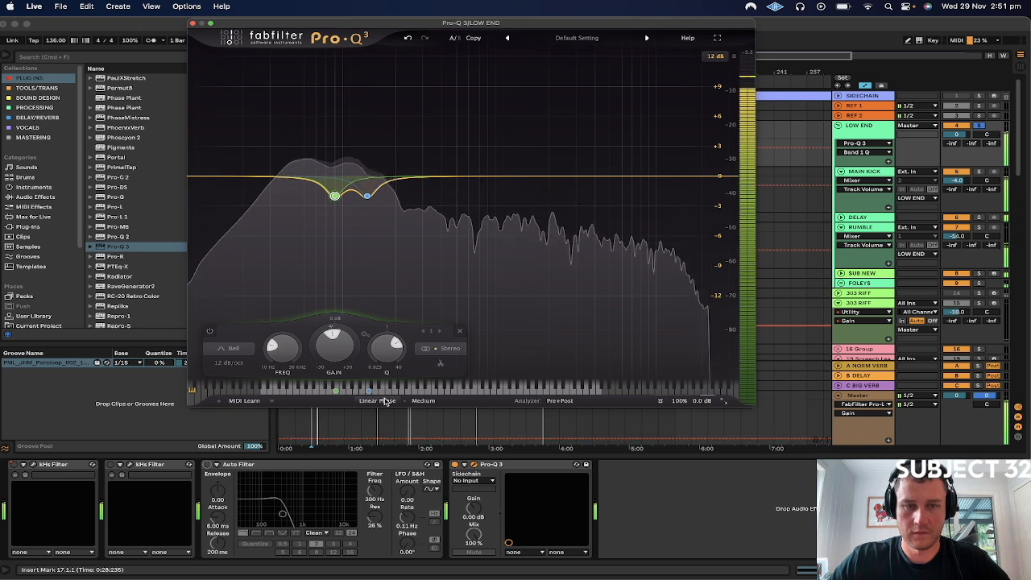
Compare the two LOW END cuts with Pro-Q 3 bypassed and engaged, and bring the CYMBALS group into view.
{"action": "left_click", "coordinate": [455, 470]}
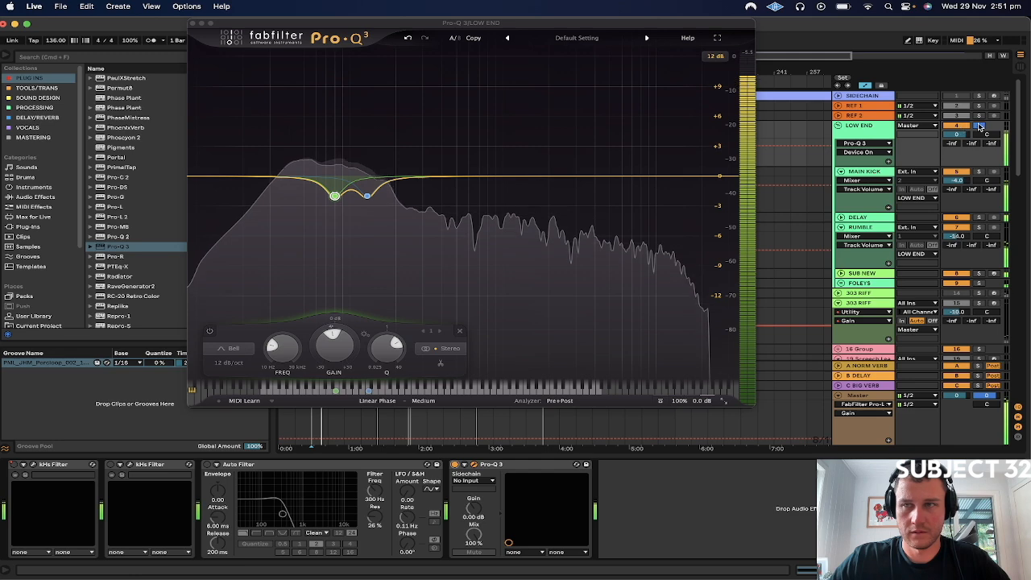
{"action": "scroll", "coordinate": [974, 241], "scroll_direction": "down", "scroll_amount": 5}
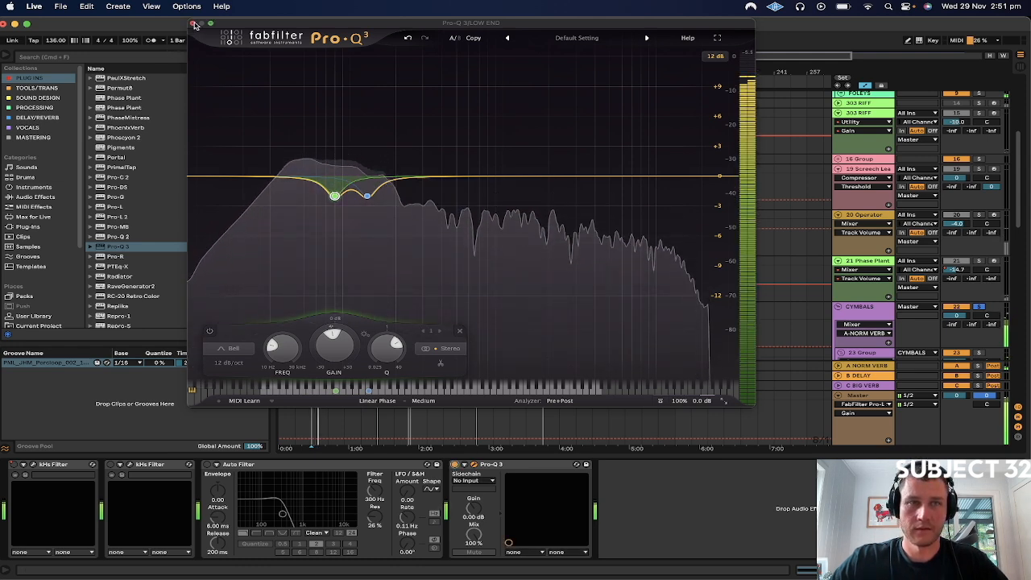
Audition the 80 Hz band in solo and try reducing its cut to -1 dB.
{"action": "mouse_move", "coordinate": [367, 198]}
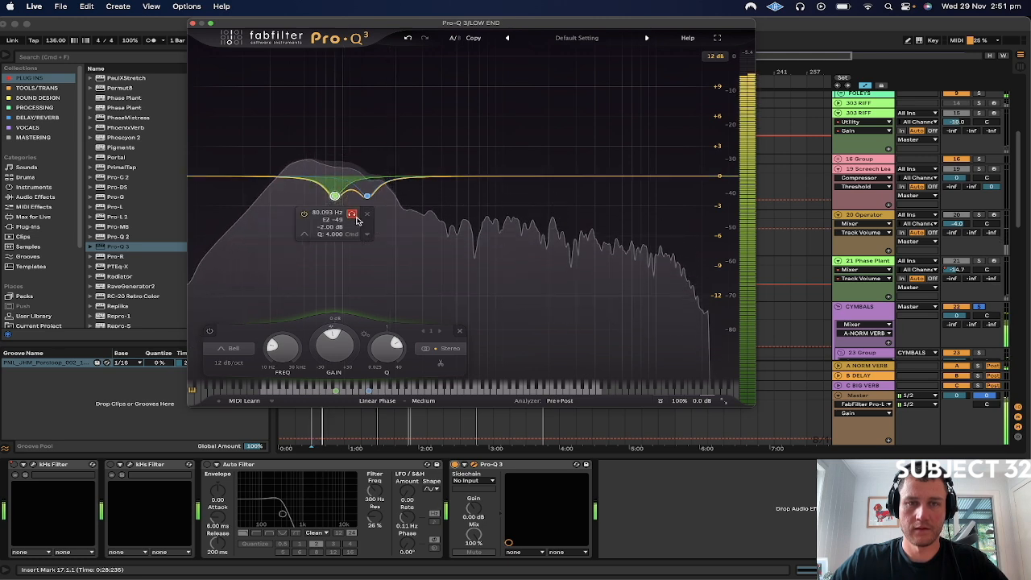
{"action": "left_click_drag", "start_coordinate": [344, 339], "coordinate": [344, 331]}
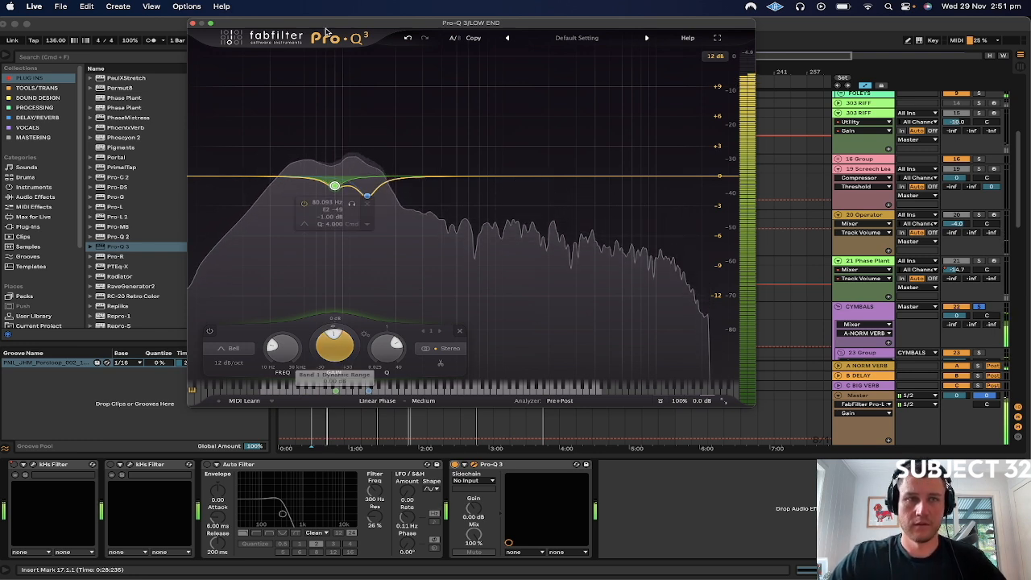
{"action": "left_click", "coordinate": [367, 194]}
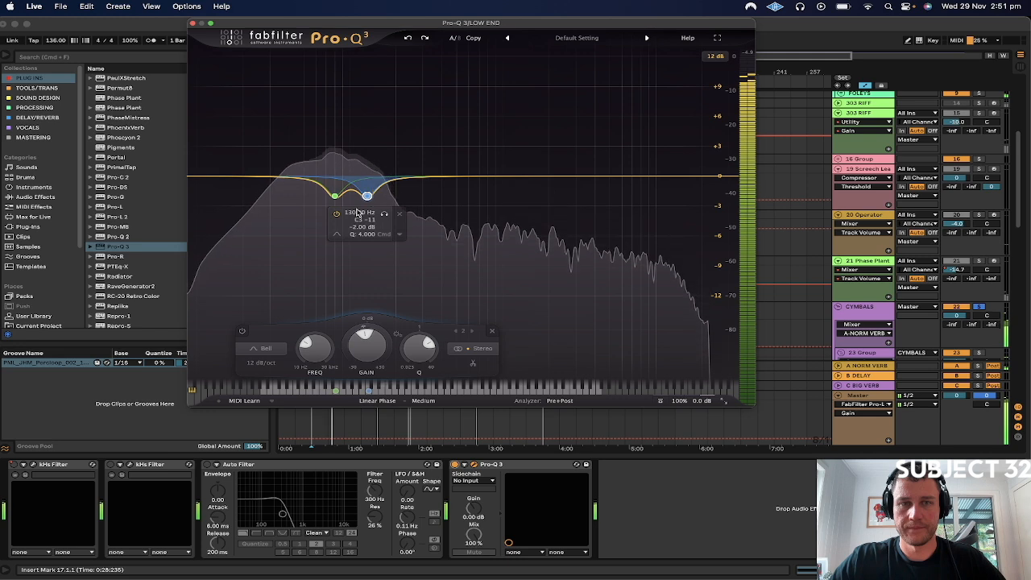
Compare the LOW END cuts by bypassing and re-enabling the 130 Hz and 80 Hz bands individually and together.
{"action": "left_click", "coordinate": [337, 214]}
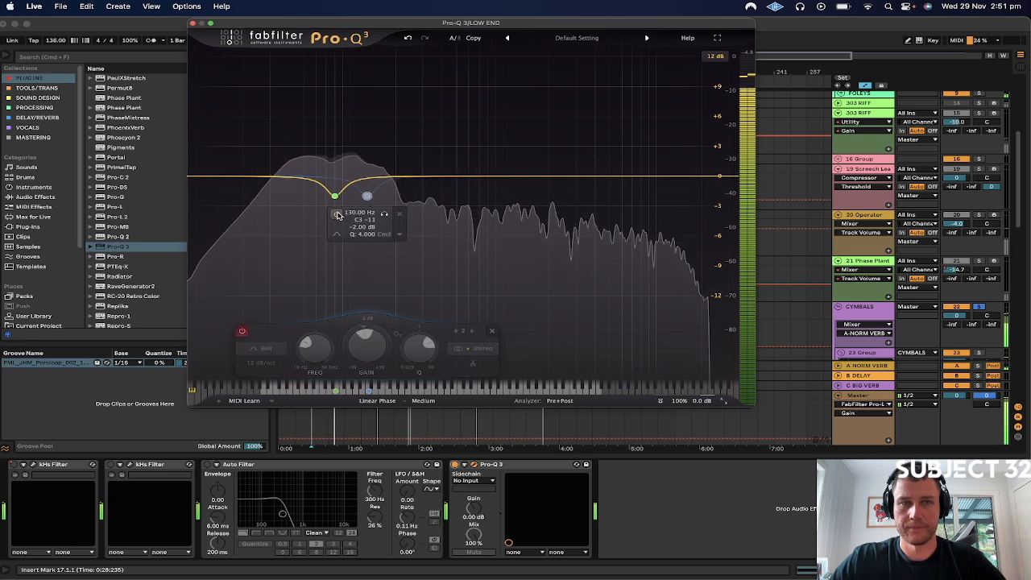
{"action": "left_click", "coordinate": [336, 215]}
{"action": "left_click", "coordinate": [303, 215]}
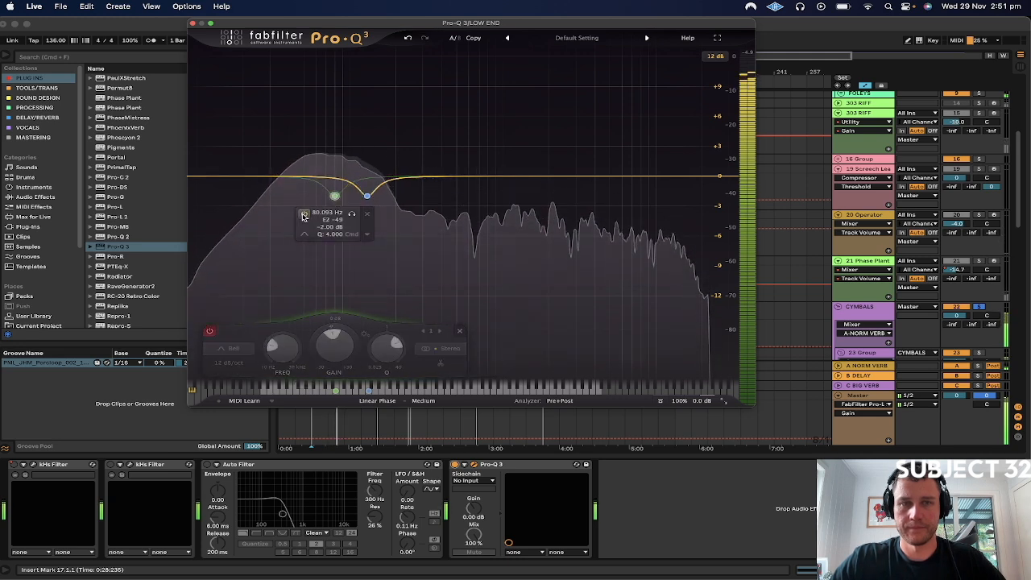
{"action": "left_click", "coordinate": [336, 214]}
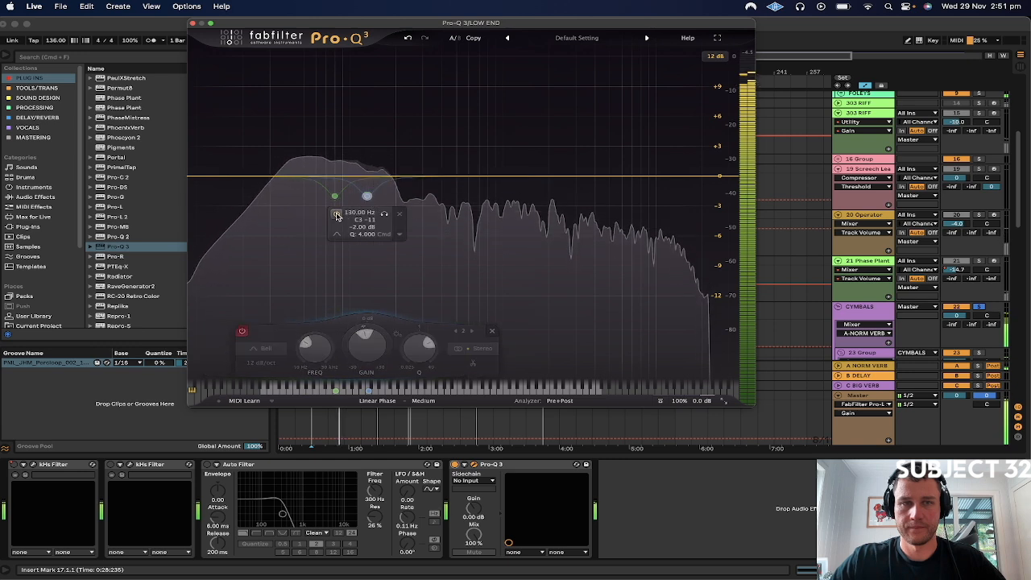
{"action": "left_click", "coordinate": [337, 214]}
{"action": "left_click", "coordinate": [334, 199]}
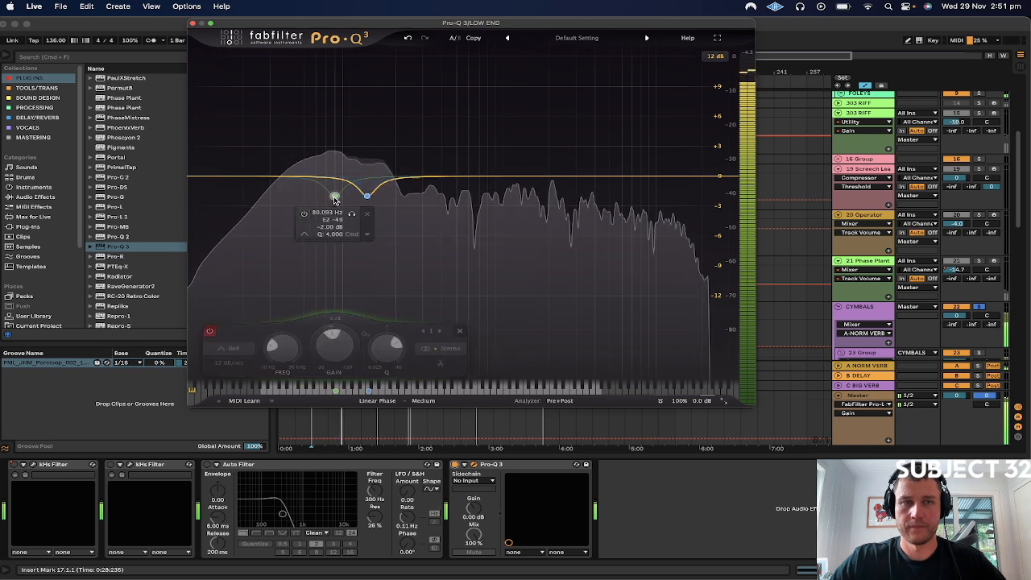
{"action": "left_click", "coordinate": [305, 216]}
{"action": "left_click", "coordinate": [367, 196]}
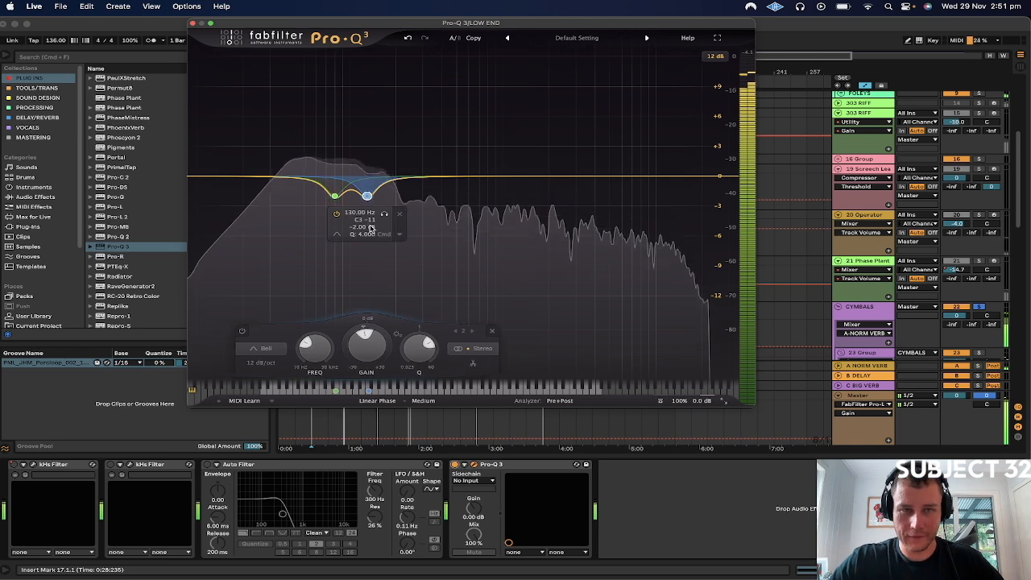
Set the 130 Hz band's gain to -1.5 dB and compare the cut bypassed and engaged during playback.
{"action": "left_click", "coordinate": [335, 196]}
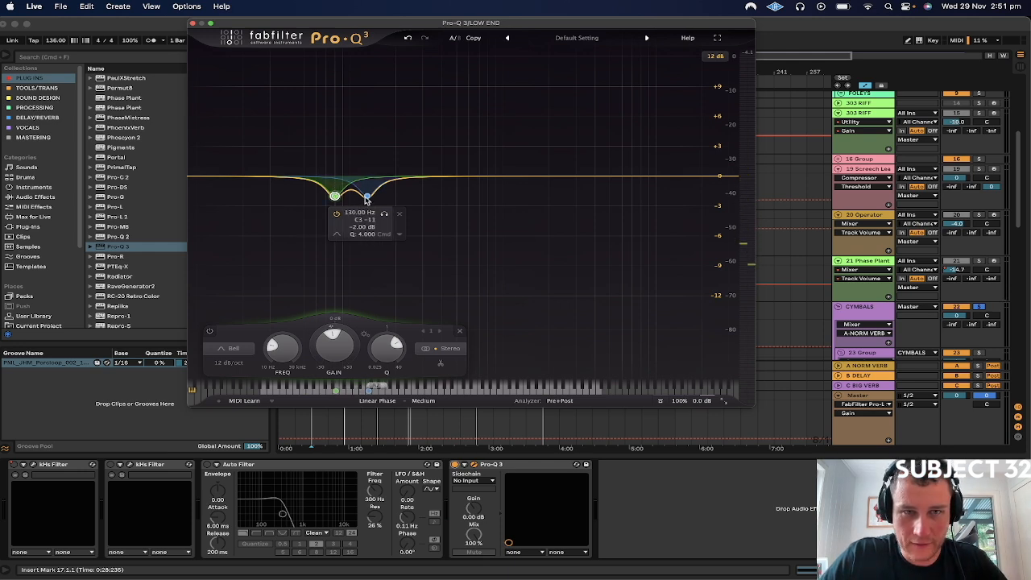
{"action": "left_click", "coordinate": [366, 195]}
{"action": "type", "text": "-1.5"}
{"action": "key", "text": "Return"}
{"action": "key", "text": "space"}
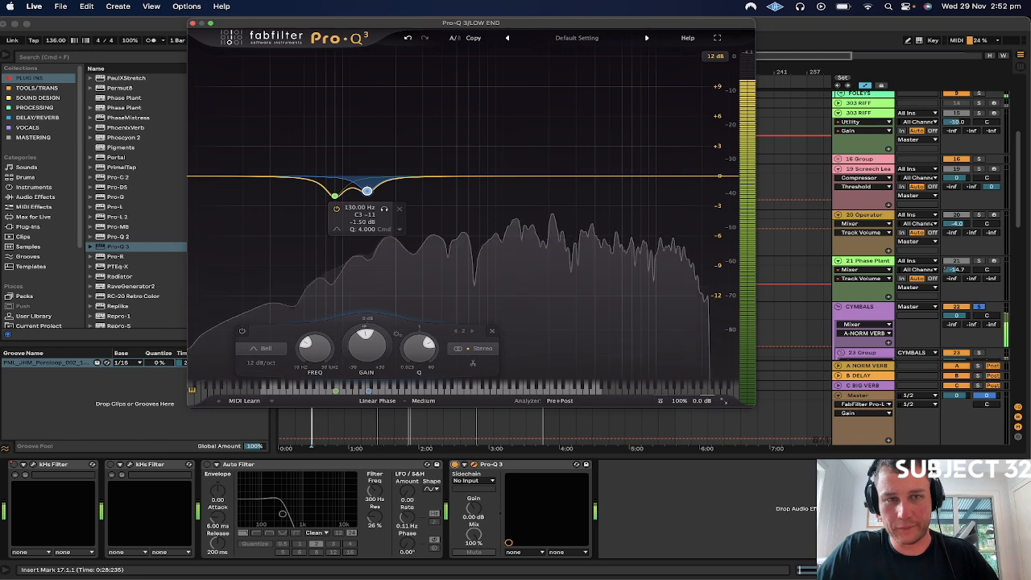
{"action": "left_click", "coordinate": [336, 209]}
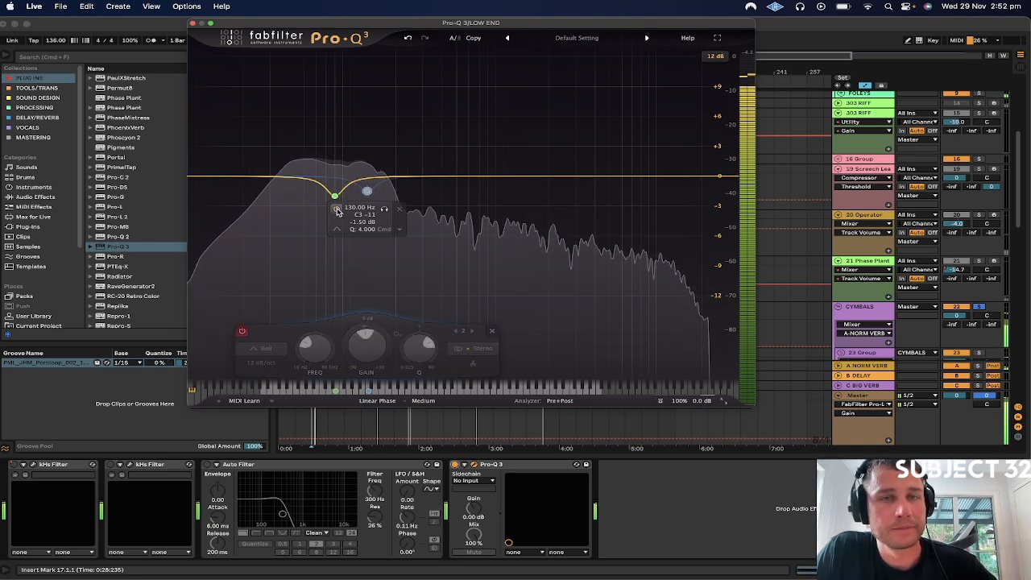
{"action": "left_click", "coordinate": [337, 209]}
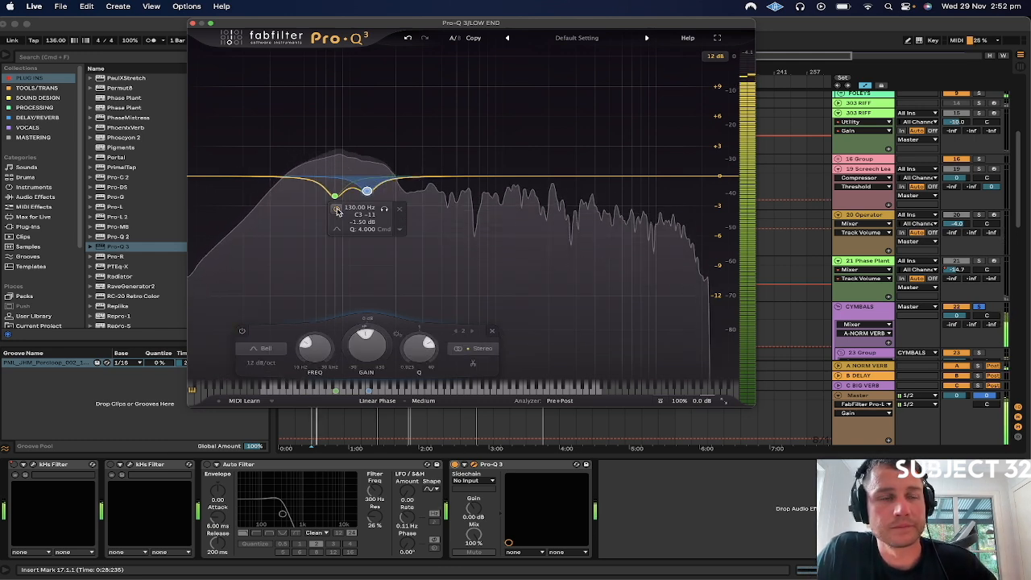
Audition the 130 Hz and 80 Hz bands in solo and close the Pro-Q 3 window.
{"action": "key", "text": "space"}
{"action": "left_click", "coordinate": [385, 210]}
{"action": "key", "text": "space"}
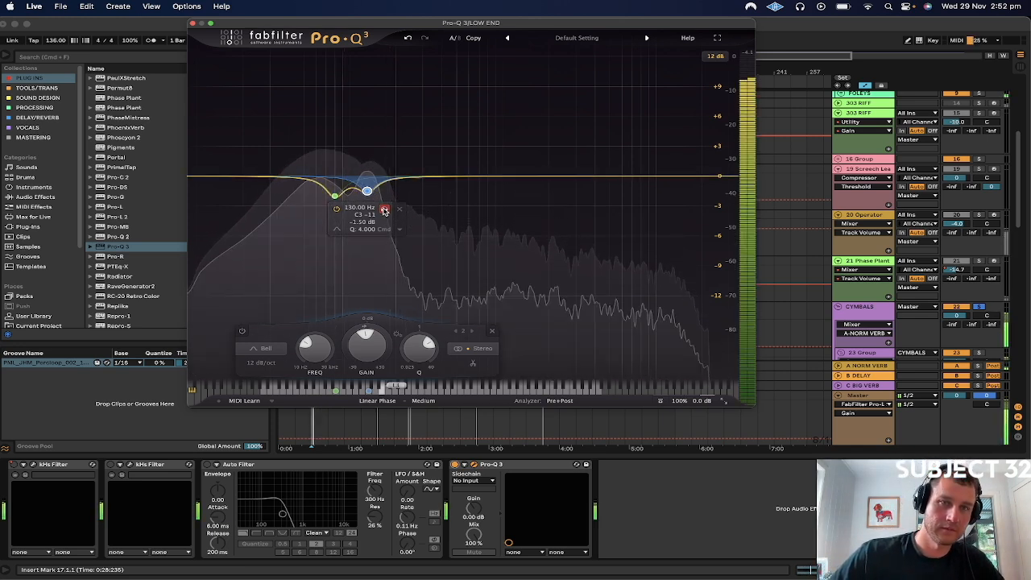
{"action": "left_click", "coordinate": [352, 215]}
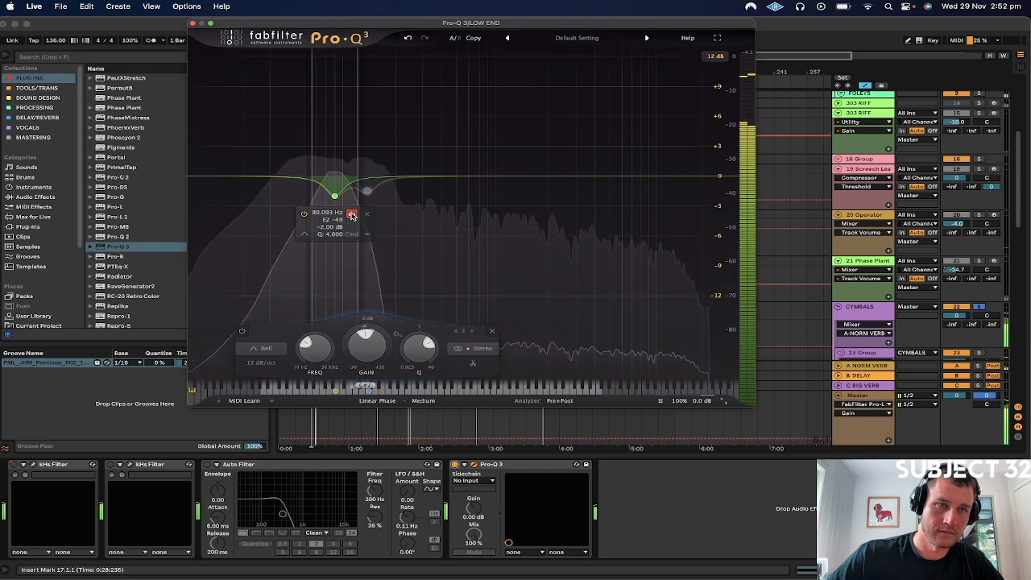
{"action": "left_click", "coordinate": [352, 215]}
{"action": "left_click", "coordinate": [193, 23]}
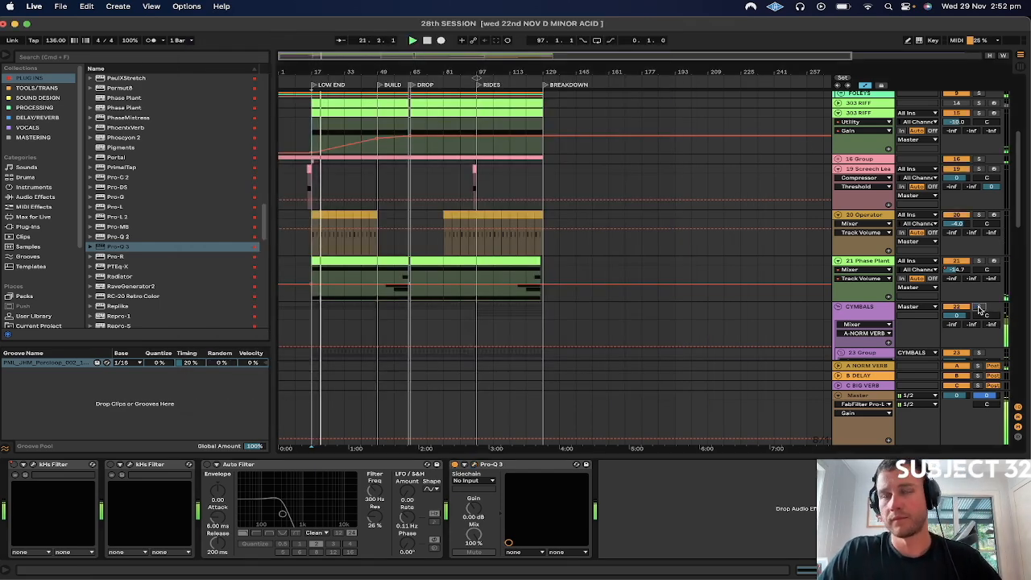
Play the arrangement from bar 41 and audition the limiting in the Master track's Pro-L 2.
{"action": "left_click", "coordinate": [361, 169]}
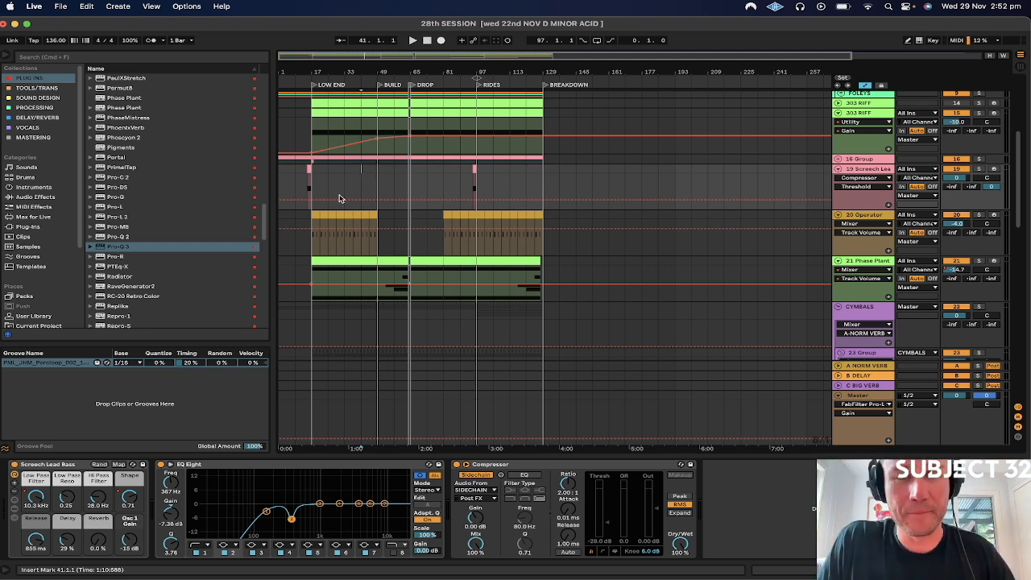
{"action": "key", "text": "space"}
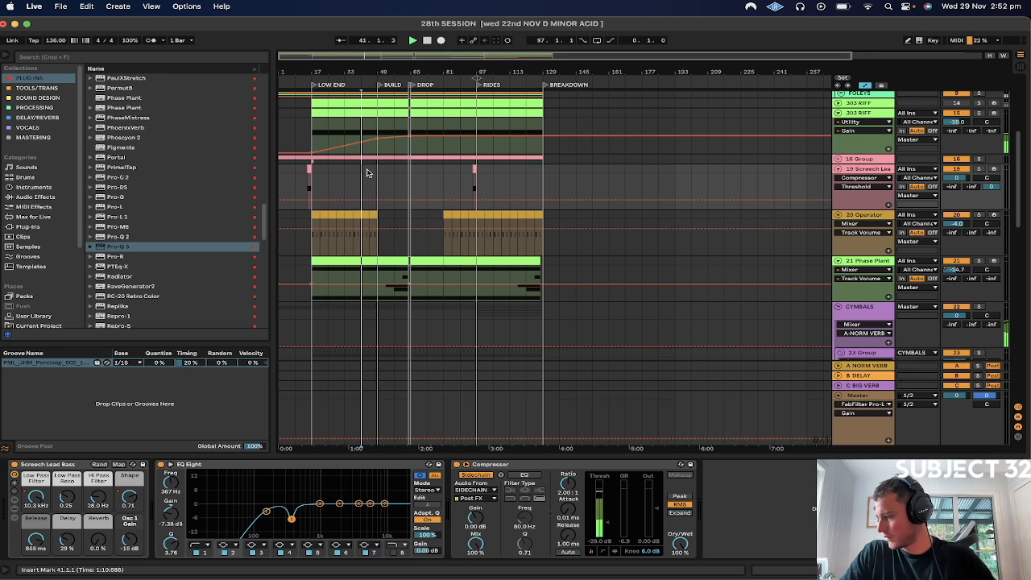
{"action": "scroll", "coordinate": [387, 170], "scroll_direction": "up", "scroll_amount": 5}
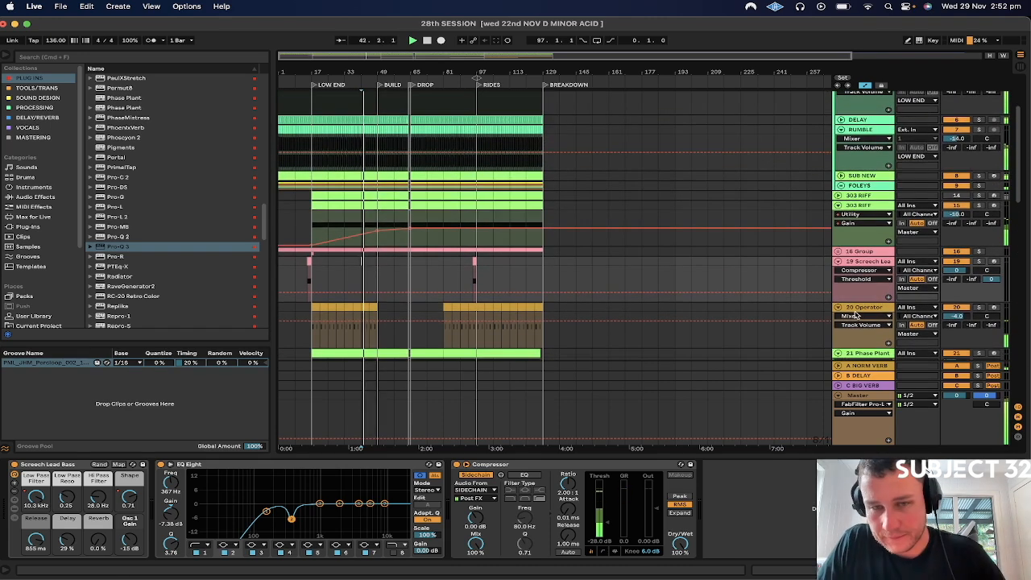
{"action": "left_click", "coordinate": [857, 395]}
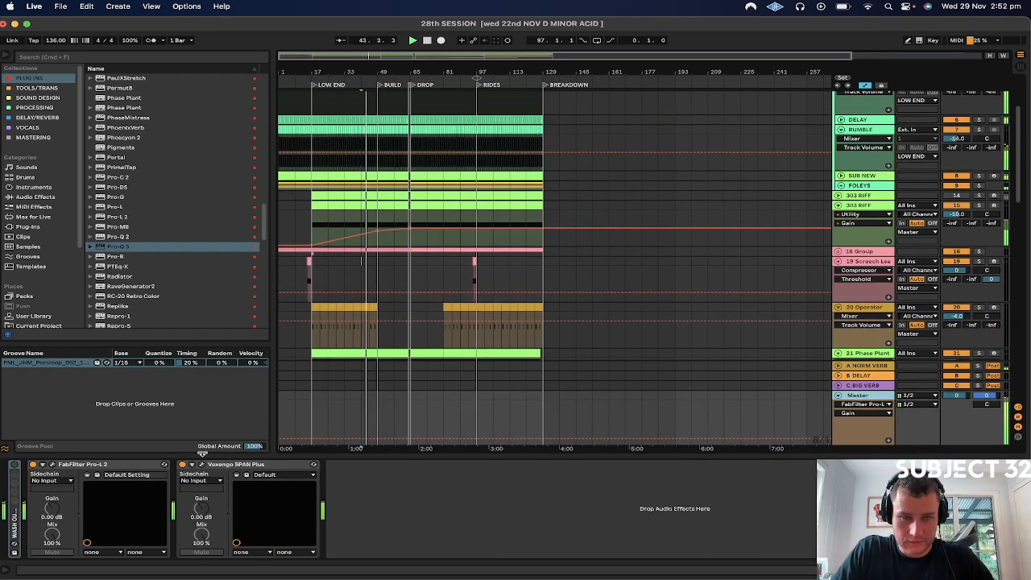
{"action": "left_click", "coordinate": [53, 464]}
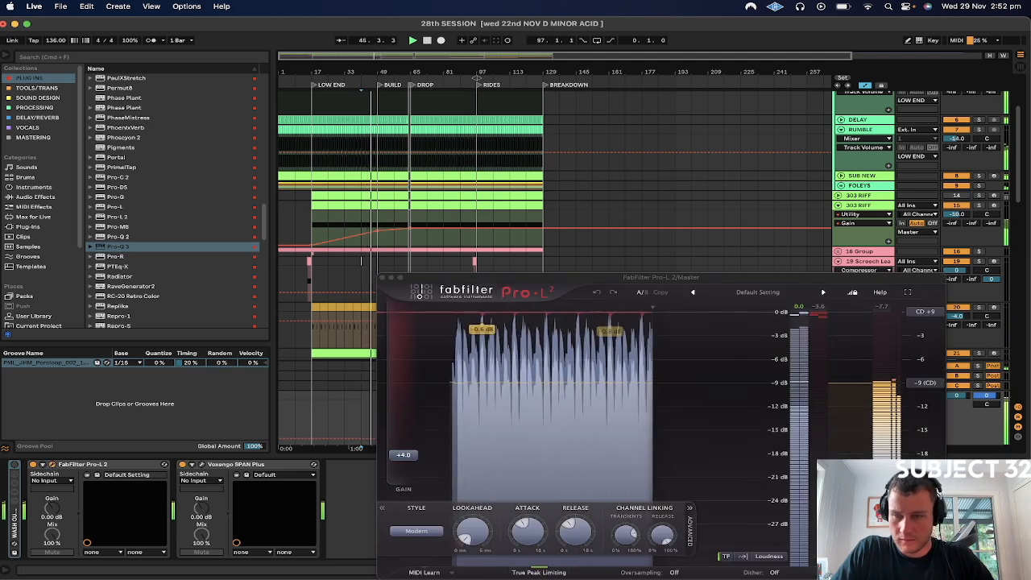
{"action": "left_click", "coordinate": [835, 572]}
{"action": "left_click", "coordinate": [835, 573]}
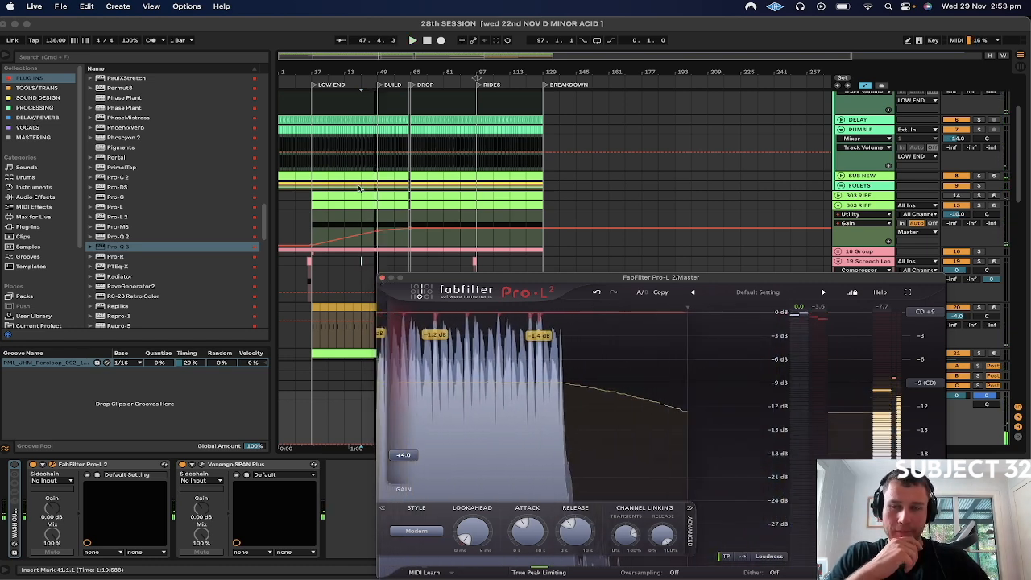
Play the BUILD section from bar 49 and from bar 57, viewing it closely up to the DROP.
{"action": "left_click", "coordinate": [378, 260]}
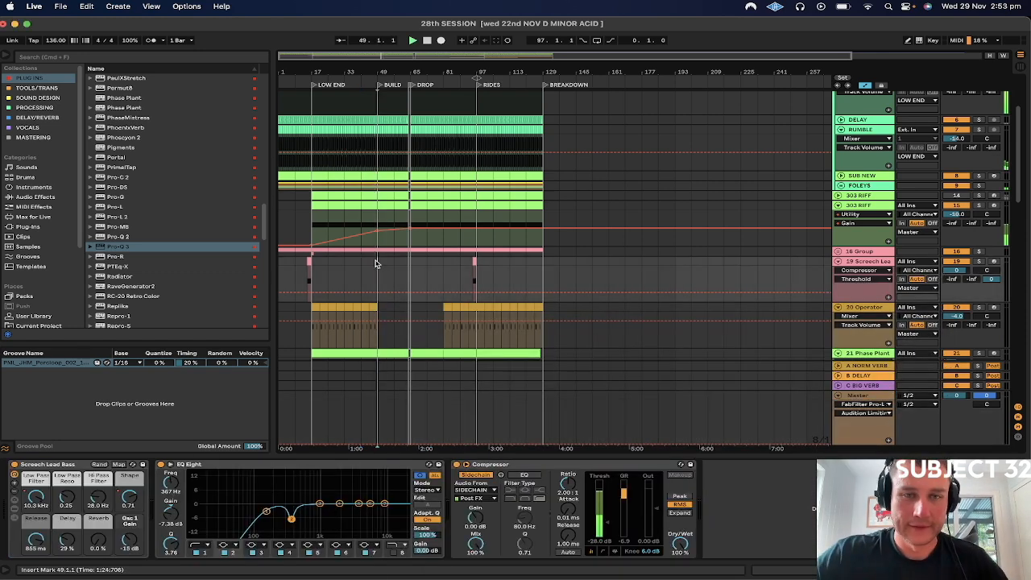
{"action": "left_click", "coordinate": [393, 266]}
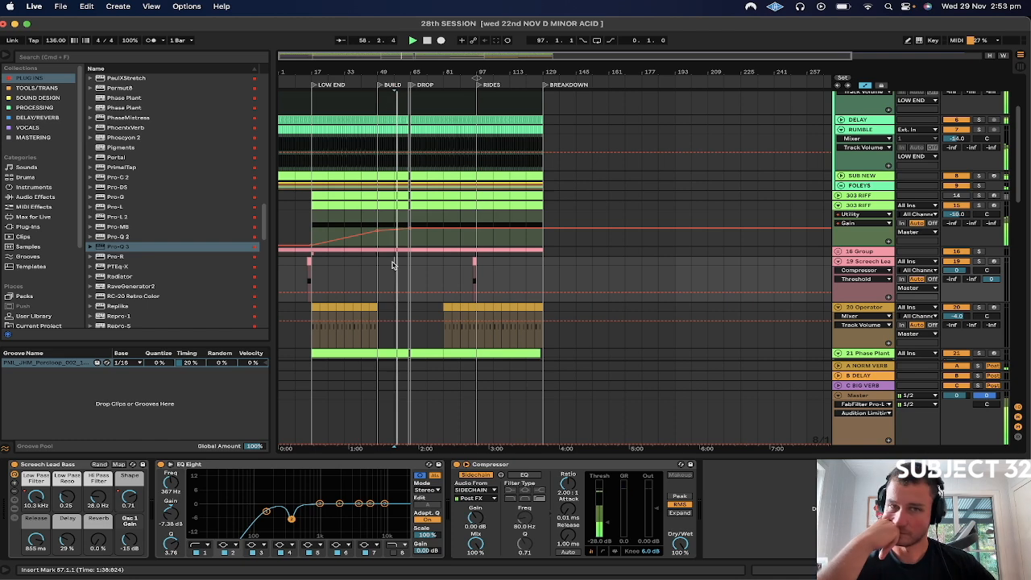
{"action": "left_click_drag", "start_coordinate": [391, 72], "coordinate": [404, 234]}
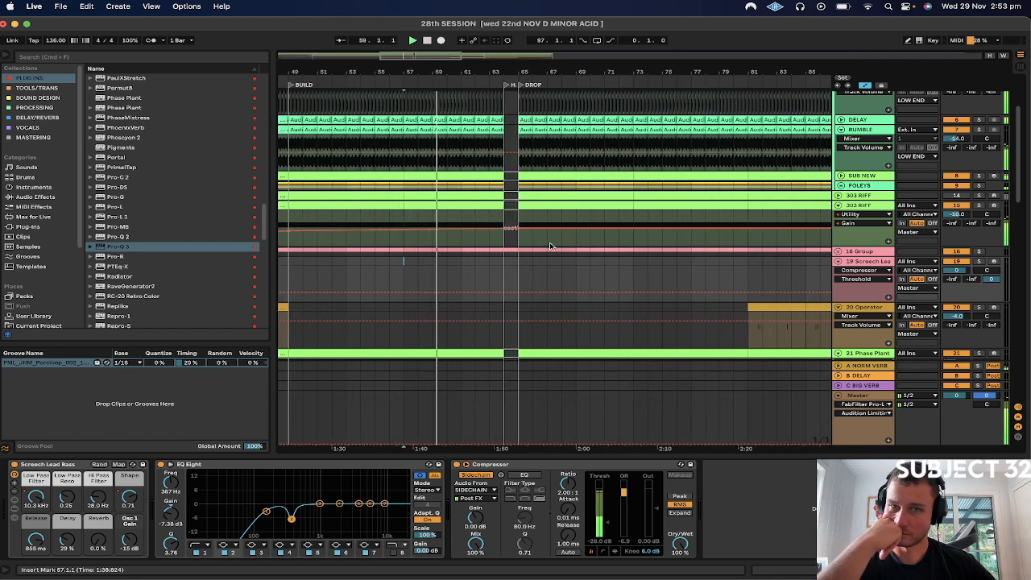
Solo the 303 RIFF track and show its Phoscyon 2 Cutoff automation.
{"action": "left_click", "coordinate": [979, 206]}
{"action": "left_click", "coordinate": [979, 206]}
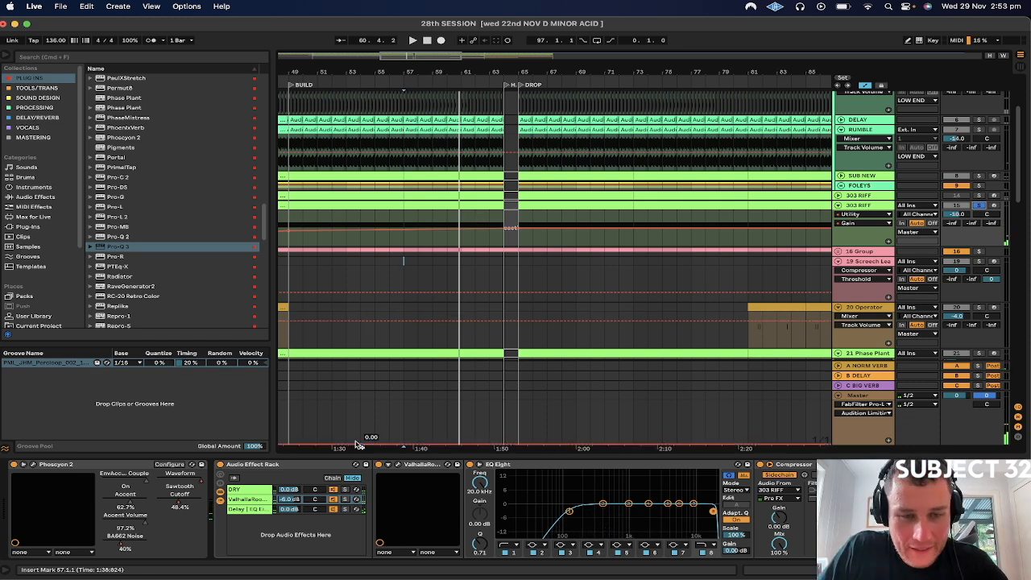
{"action": "left_click_drag", "start_coordinate": [171, 507], "coordinate": [180, 504]}
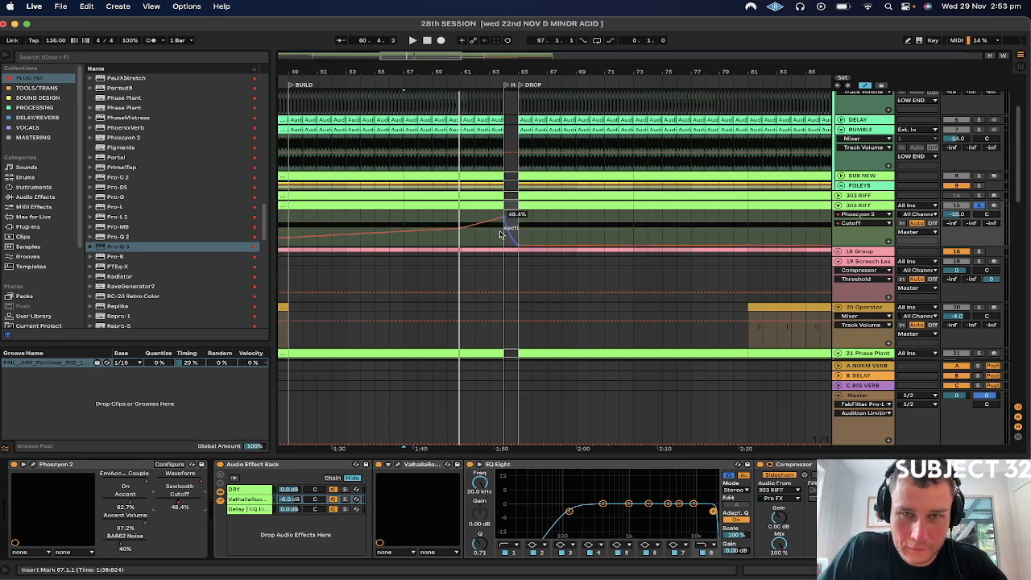
Select the 303 RIFF Cutoff automation from bar 49 to 65 and lower it to start at 10.4%.
{"action": "left_click_drag", "start_coordinate": [452, 66], "coordinate": [583, 43]}
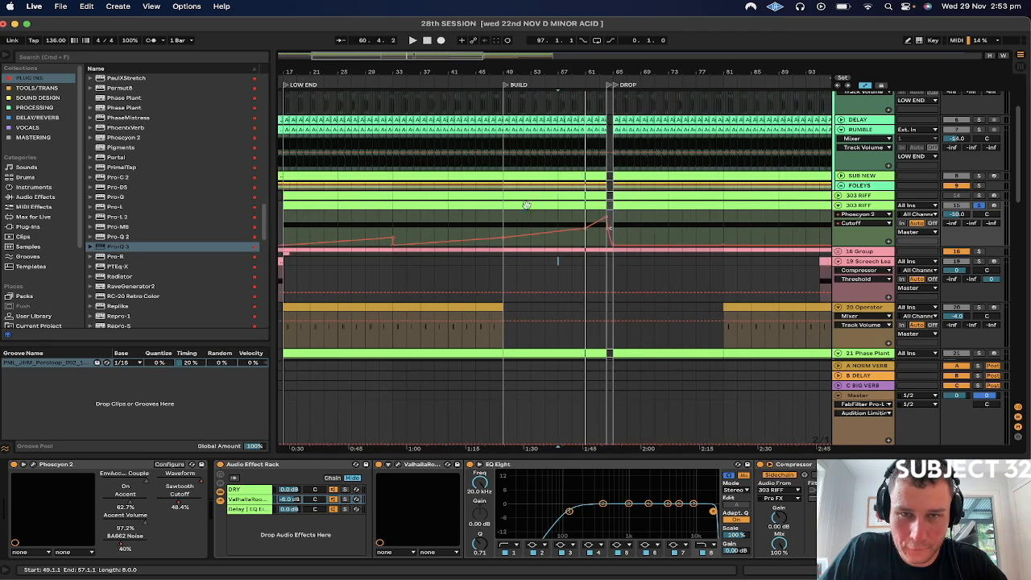
{"action": "left_click_drag", "start_coordinate": [504, 223], "coordinate": [591, 238]}
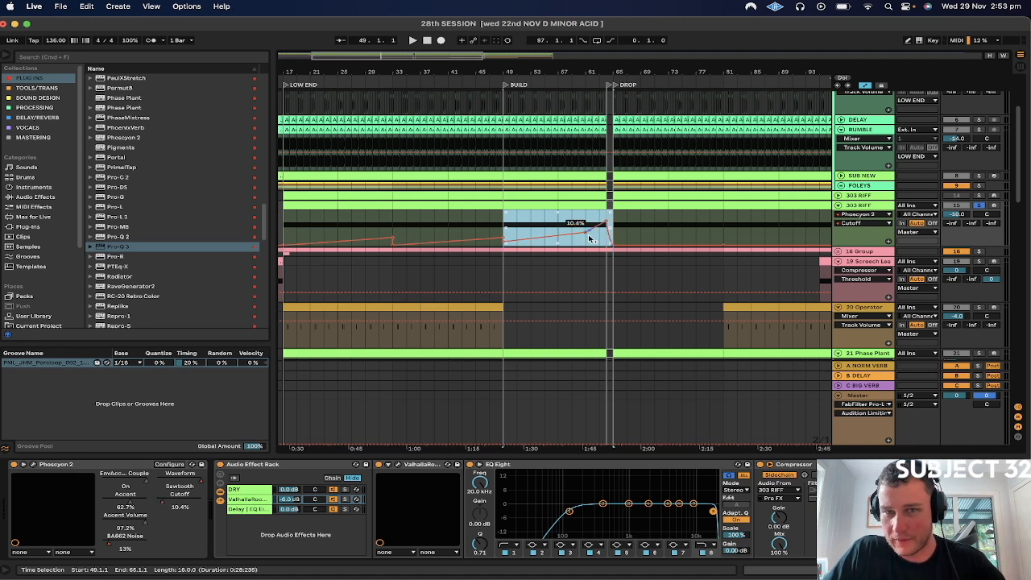
{"action": "left_click", "coordinate": [586, 237]}
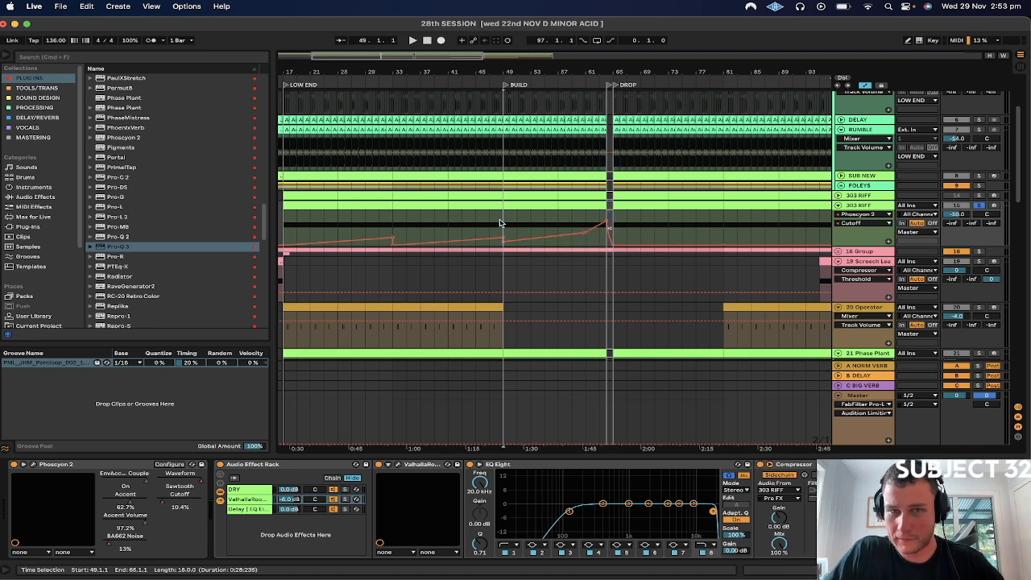
{"action": "left_click_drag", "start_coordinate": [499, 223], "coordinate": [615, 225]}
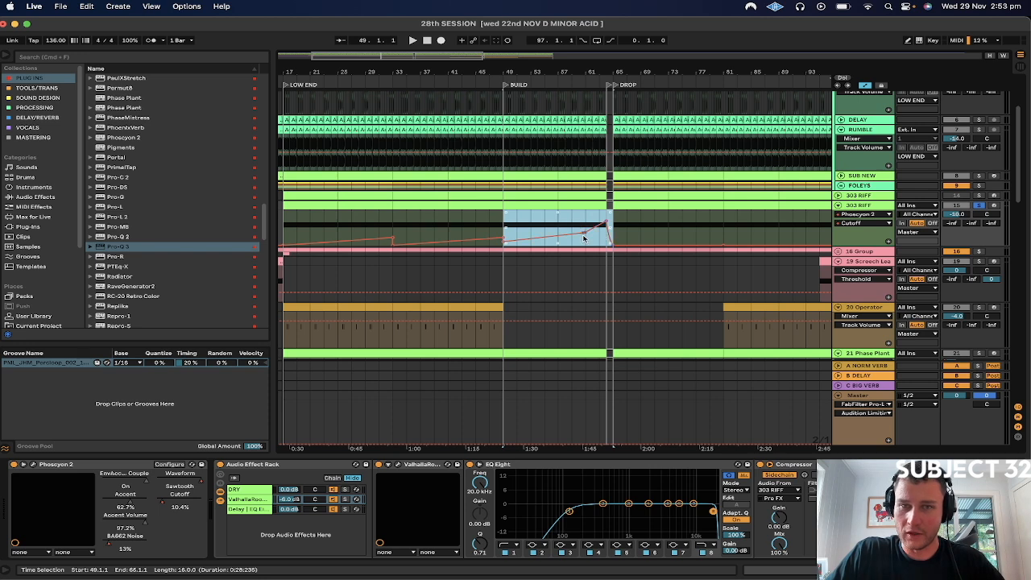
{"action": "left_click", "coordinate": [584, 238]}
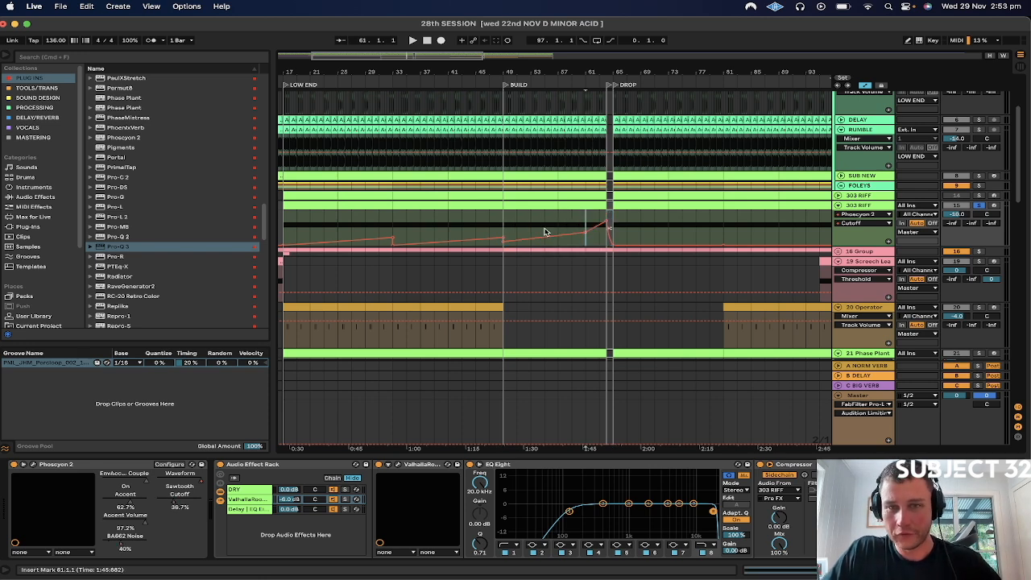
Lower the 303 RIFF Cutoff automation across bars 49 to 65 to start at 0% and play from bar 45.
{"action": "mouse_move", "coordinate": [503, 223]}
{"action": "left_mouse_down"}
{"action": "mouse_move", "coordinate": [625, 226]}
{"action": "mouse_move", "coordinate": [615, 229]}
{"action": "left_mouse_up"}
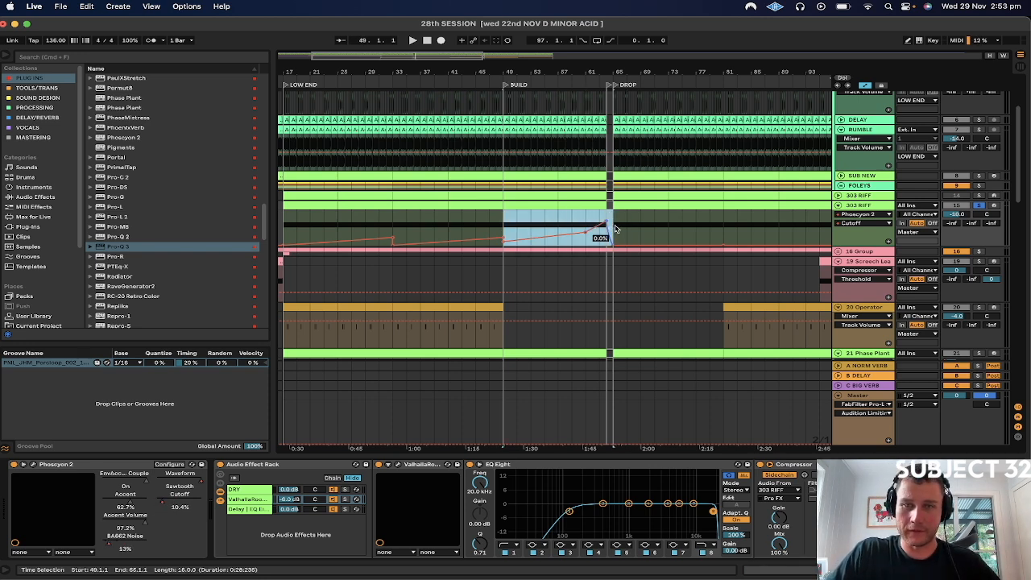
{"action": "left_click", "coordinate": [585, 238]}
{"action": "left_click_drag", "start_coordinate": [502, 223], "coordinate": [611, 229]}
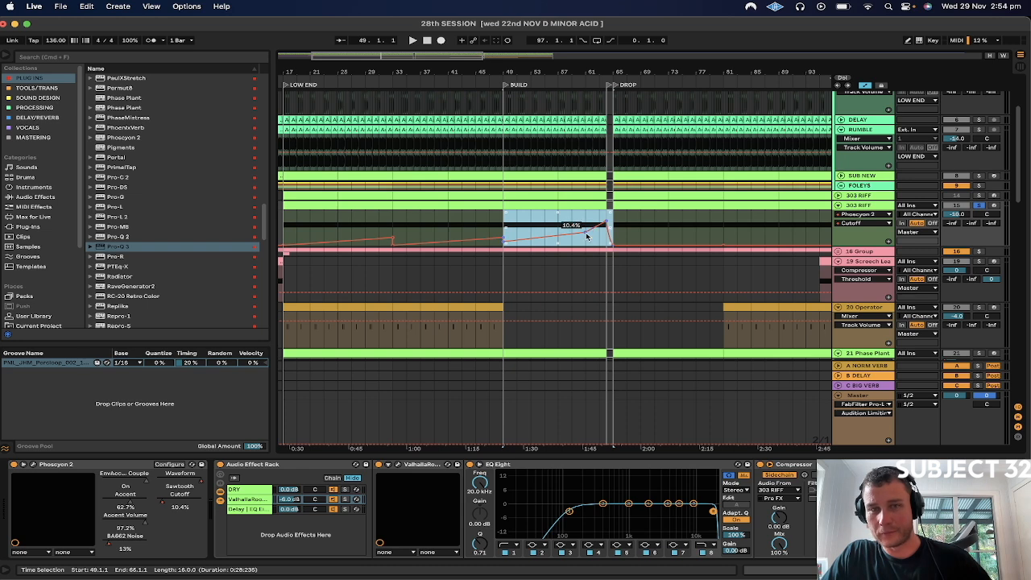
{"action": "left_click_drag", "start_coordinate": [570, 229], "coordinate": [585, 238]}
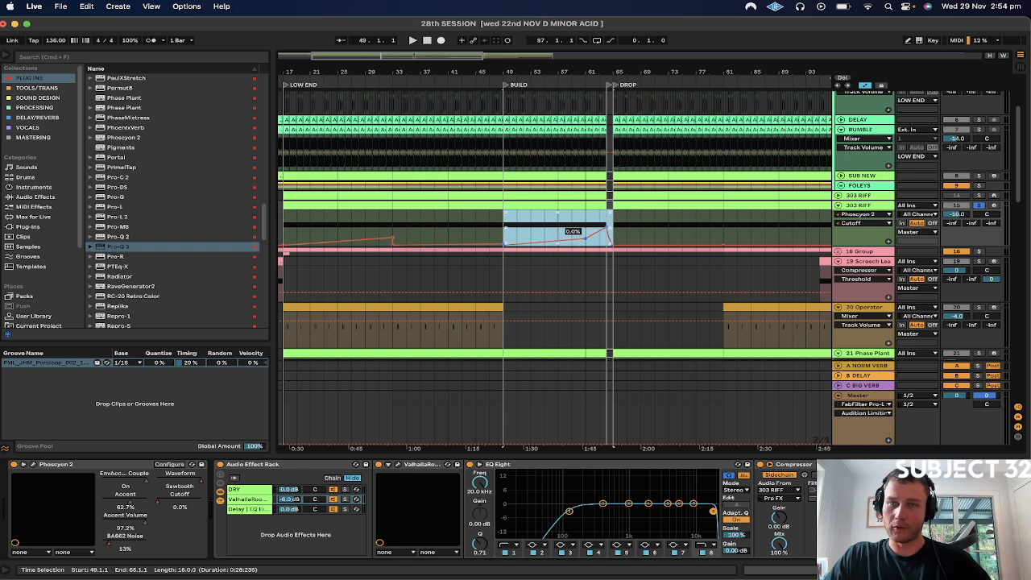
{"action": "left_click", "coordinate": [555, 226]}
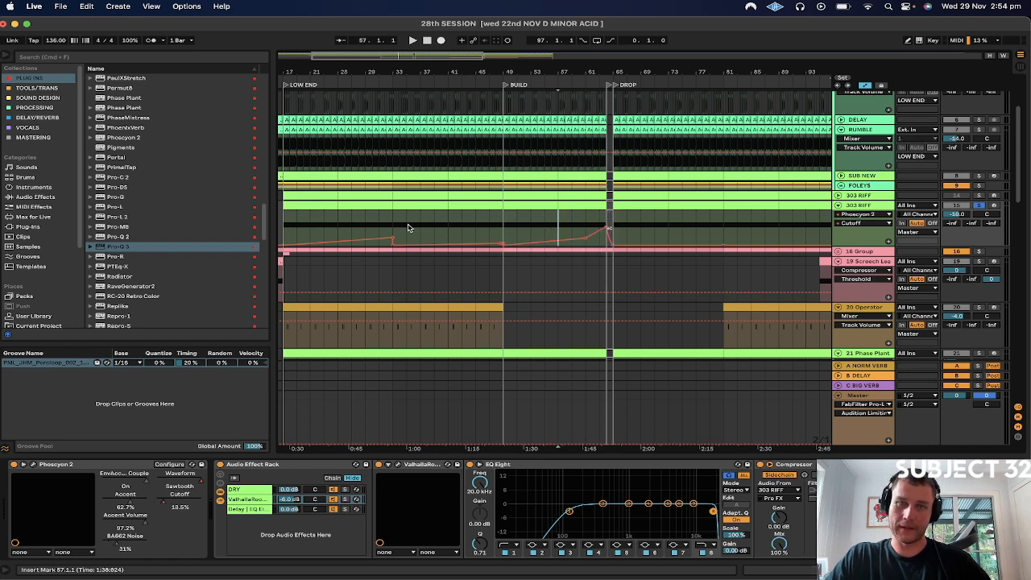
{"action": "left_click", "coordinate": [483, 222]}
{"action": "key", "text": "space"}
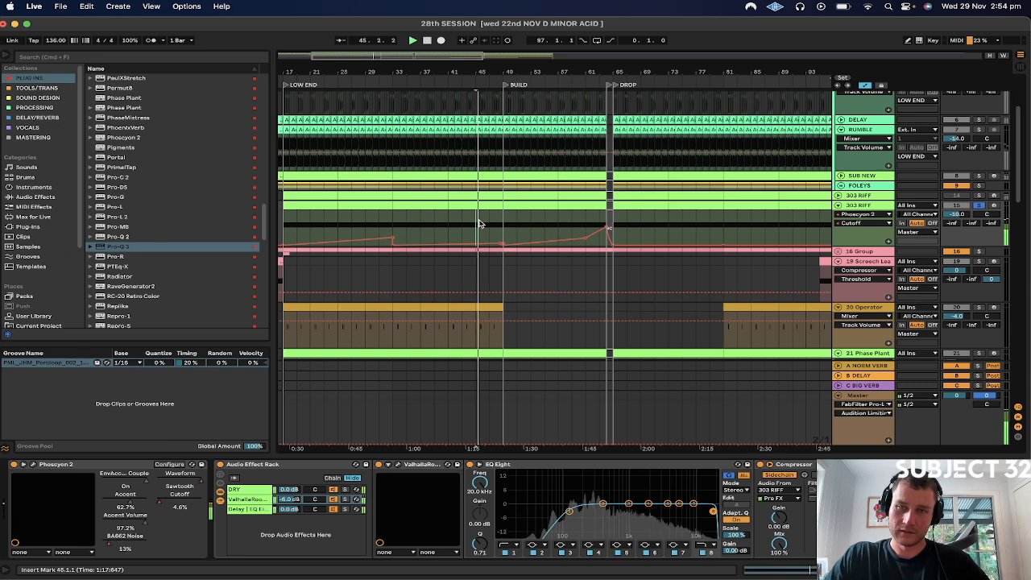
Try duplicating the 303 RIFF Cutoff automation before bar 33 onto the following bars, and undo the duplication.
{"action": "left_click_drag", "start_coordinate": [396, 227], "coordinate": [289, 228]}
{"action": "key", "text": "super+d"}
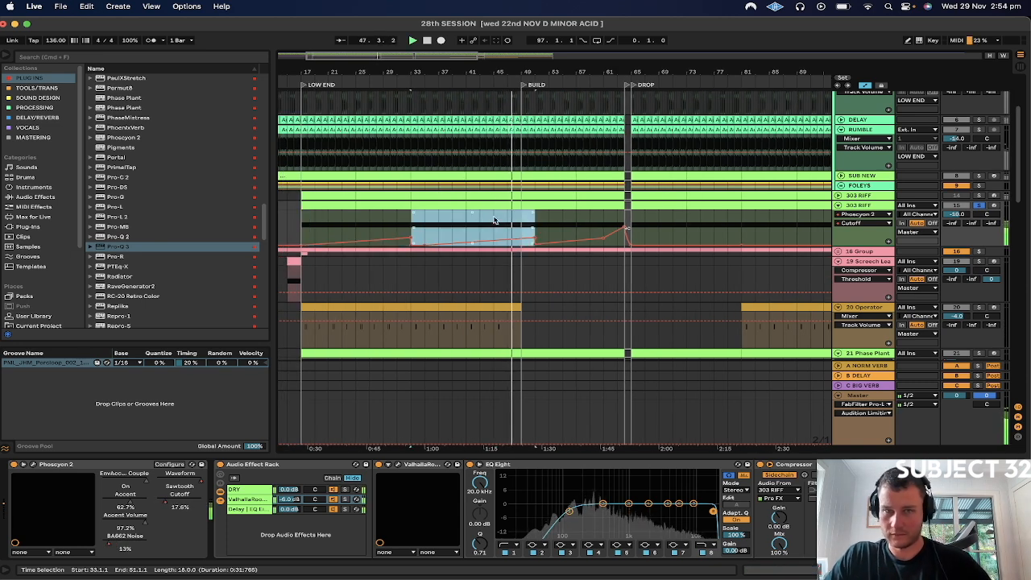
{"action": "key", "text": "super+z"}
Duplicate the 303 RIFF Cutoff automation from bars 17 to 33 onto bars 33 to 49.
{"action": "left_click", "coordinate": [361, 216]}
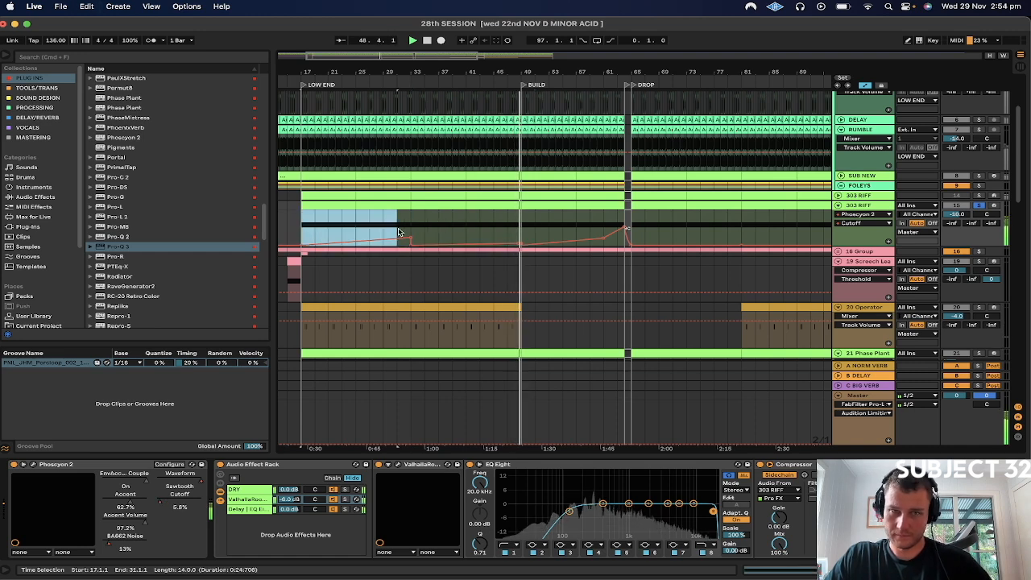
{"action": "key", "text": "super+d"}
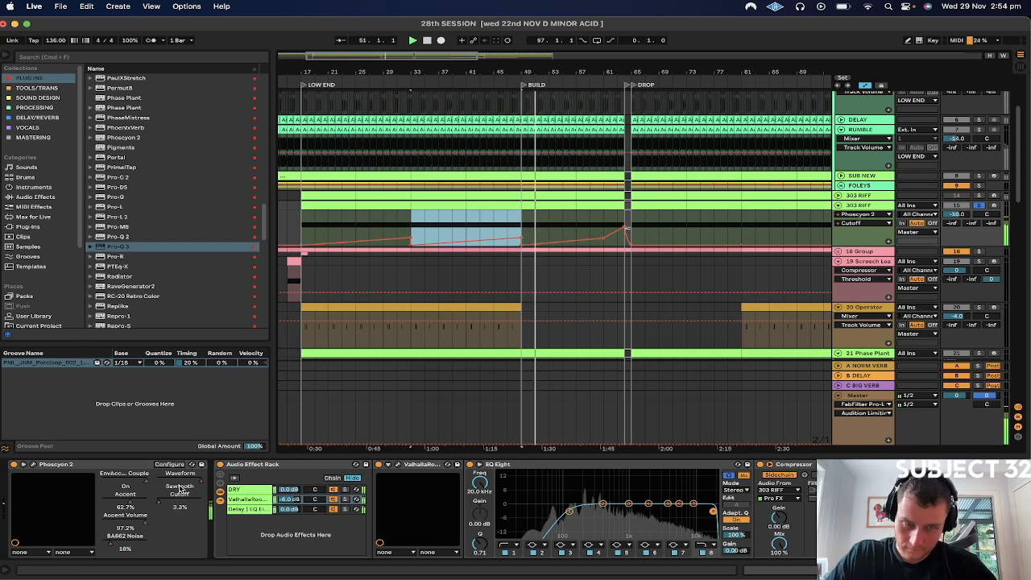
Unsolo 303 RIFF, shape its BA662 Noise automation into a rise from bar 49 with a 13% point at bar 57, and play the build.
{"action": "left_click", "coordinate": [123, 543]}
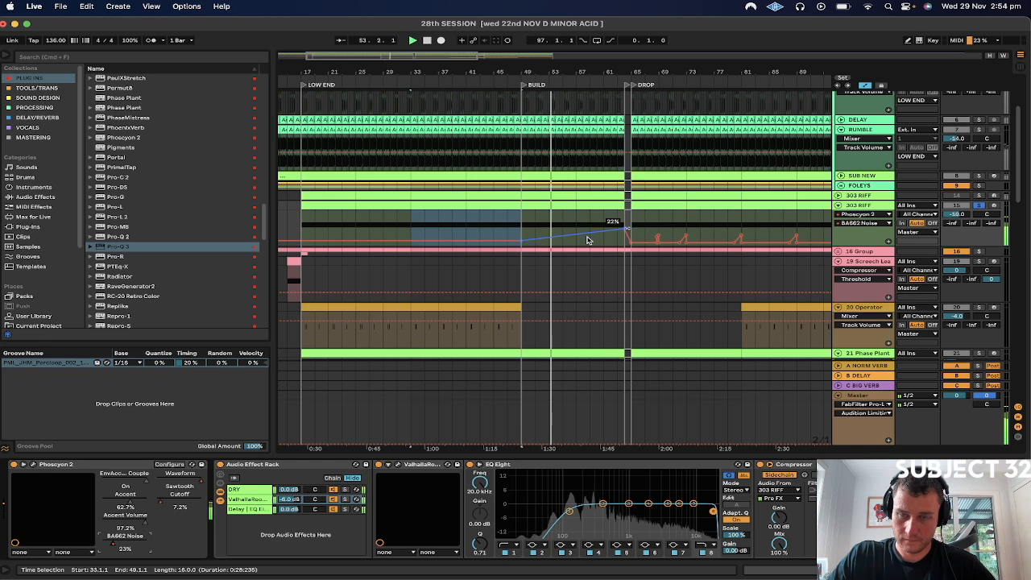
{"action": "left_click_drag", "start_coordinate": [587, 239], "coordinate": [587, 265]}
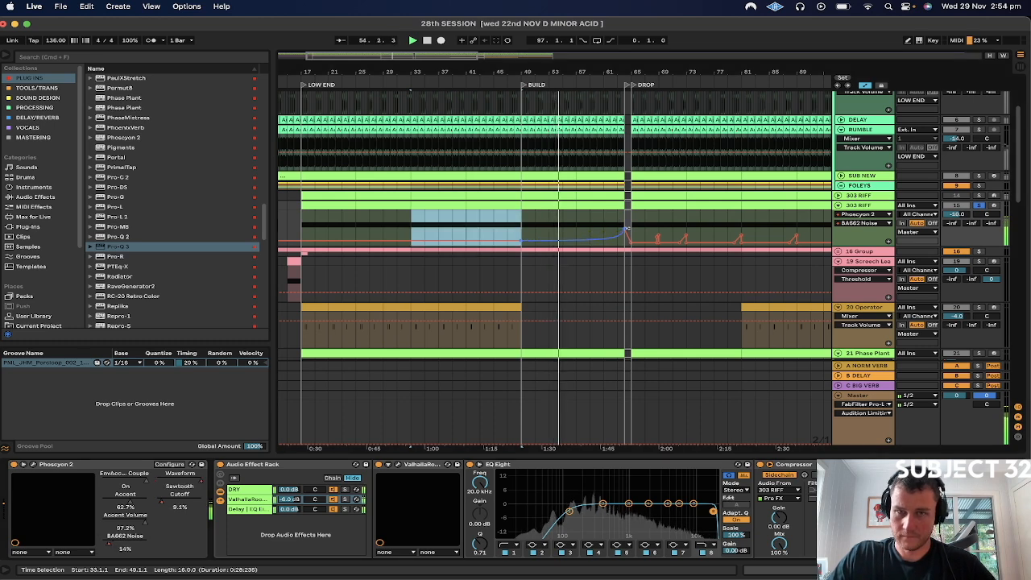
{"action": "left_click", "coordinate": [979, 207]}
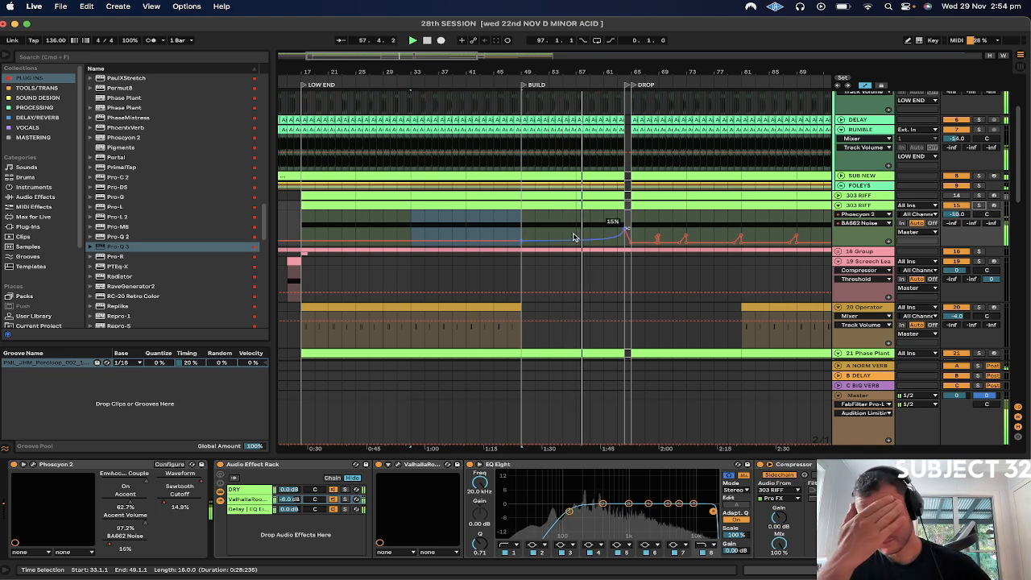
{"action": "left_click_drag", "start_coordinate": [573, 235], "coordinate": [574, 230]}
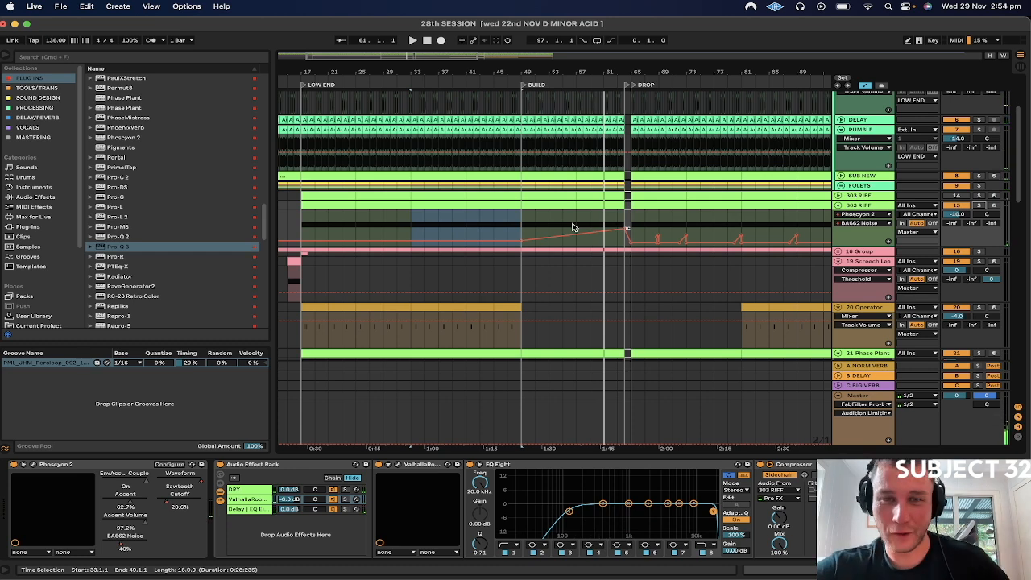
{"action": "key", "text": "space"}
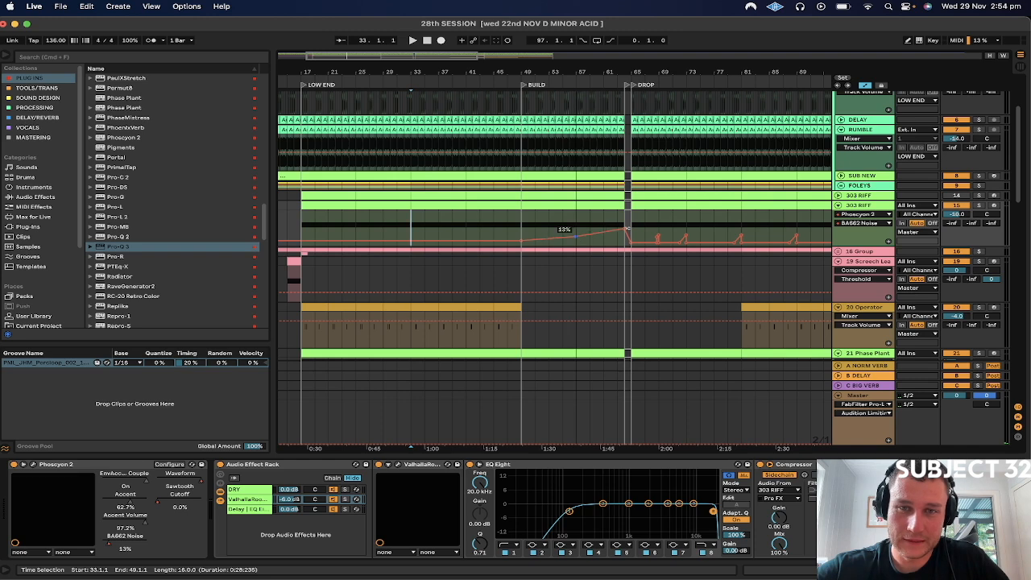
{"action": "left_click", "coordinate": [512, 227]}
{"action": "key", "text": "space"}
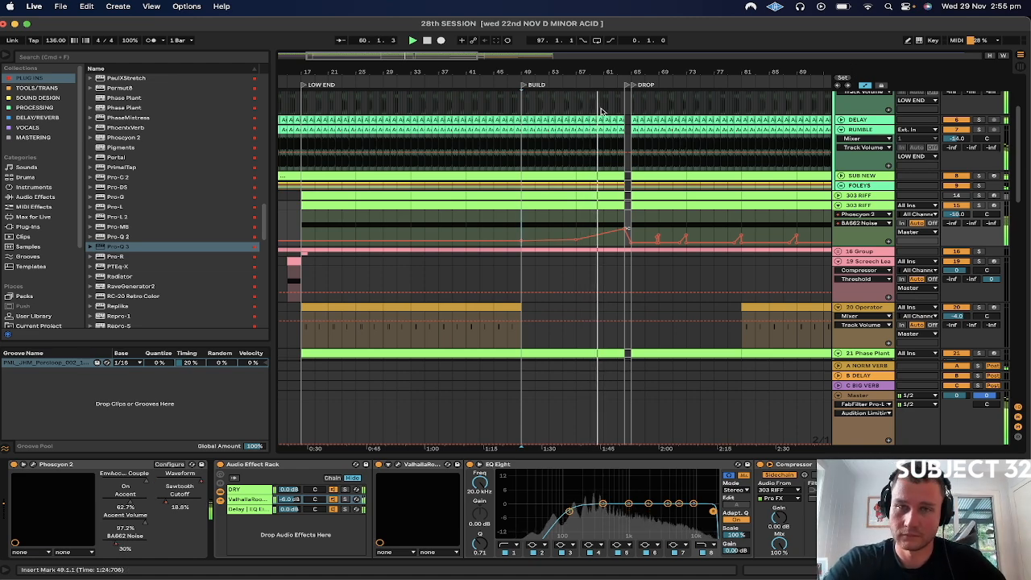
Listen through the drop and examine the clap, snare, hat and synth tracks around it.
{"action": "scroll", "coordinate": [600, 110], "scroll_direction": "up", "scroll_amount": 5}
{"action": "scroll", "coordinate": [594, 307], "scroll_direction": "down", "scroll_amount": 5}
{"action": "scroll", "coordinate": [594, 307], "scroll_direction": "down", "scroll_amount": 5}
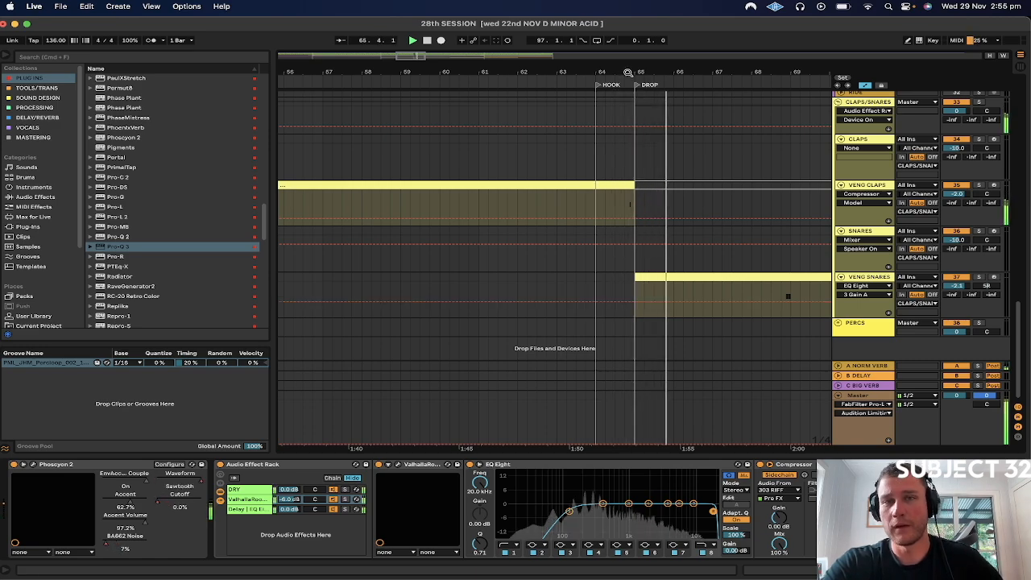
{"action": "left_click_drag", "start_coordinate": [628, 73], "coordinate": [600, 31]}
{"action": "scroll", "coordinate": [603, 205], "scroll_direction": "up", "scroll_amount": 10}
{"action": "key", "text": "space"}
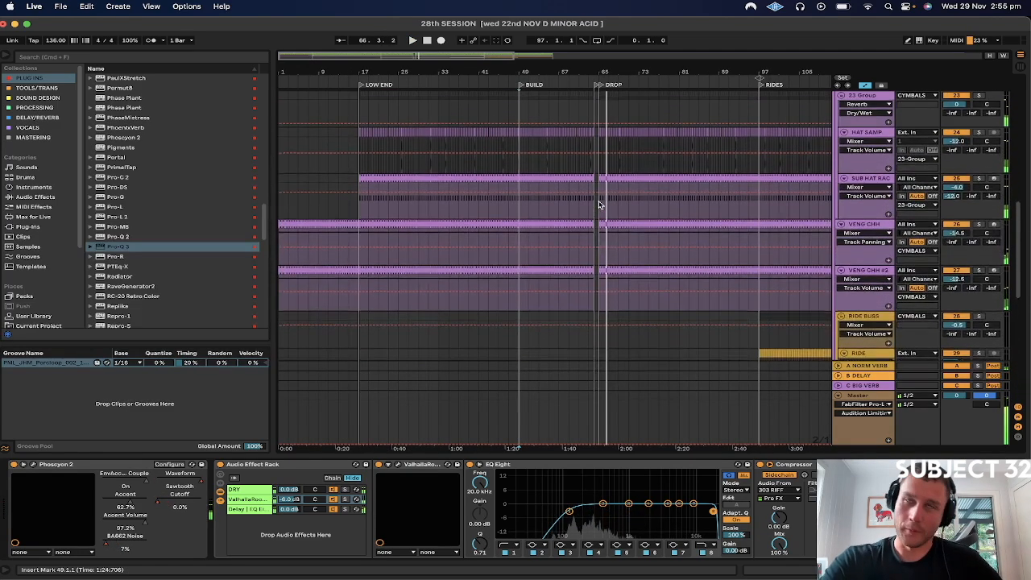
{"action": "scroll", "coordinate": [600, 205], "scroll_direction": "up", "scroll_amount": 5}
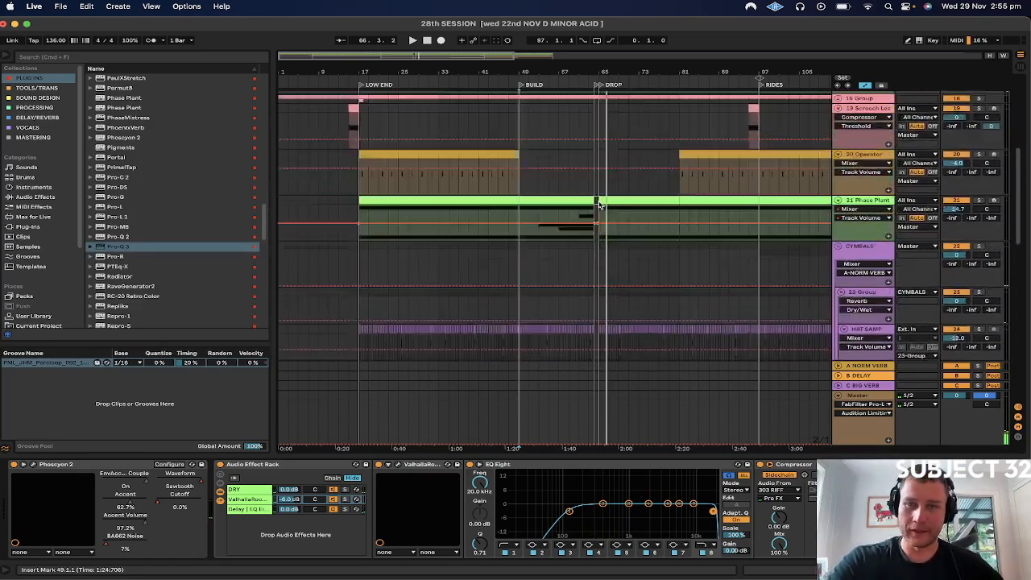
{"action": "scroll", "coordinate": [600, 205], "scroll_direction": "up", "scroll_amount": 1}
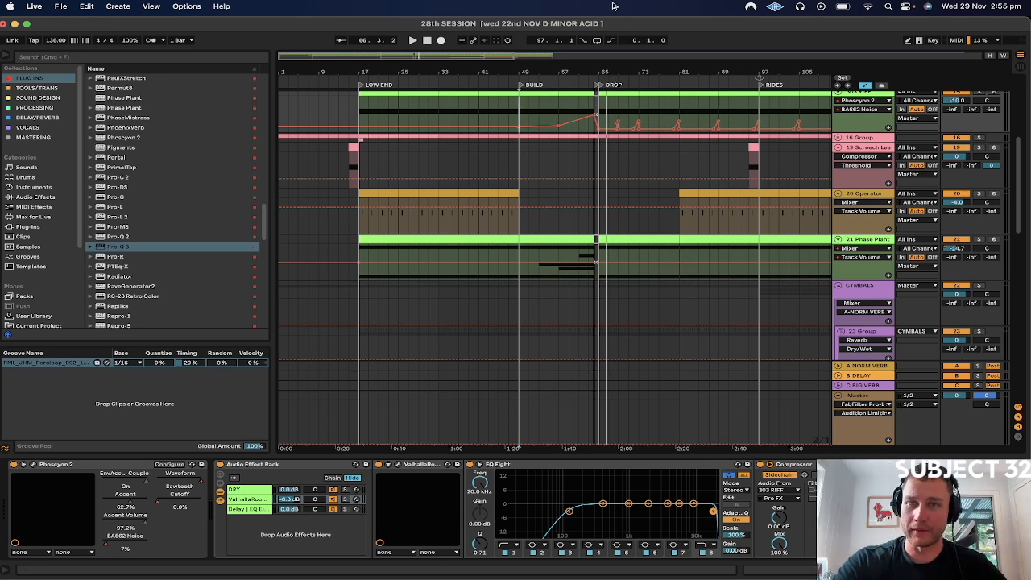
Play the hook bar from bar 64 into the drop.
{"action": "left_click_drag", "start_coordinate": [591, 67], "coordinate": [591, 145]}
{"action": "scroll", "coordinate": [593, 161], "scroll_direction": "up", "scroll_amount": 4}
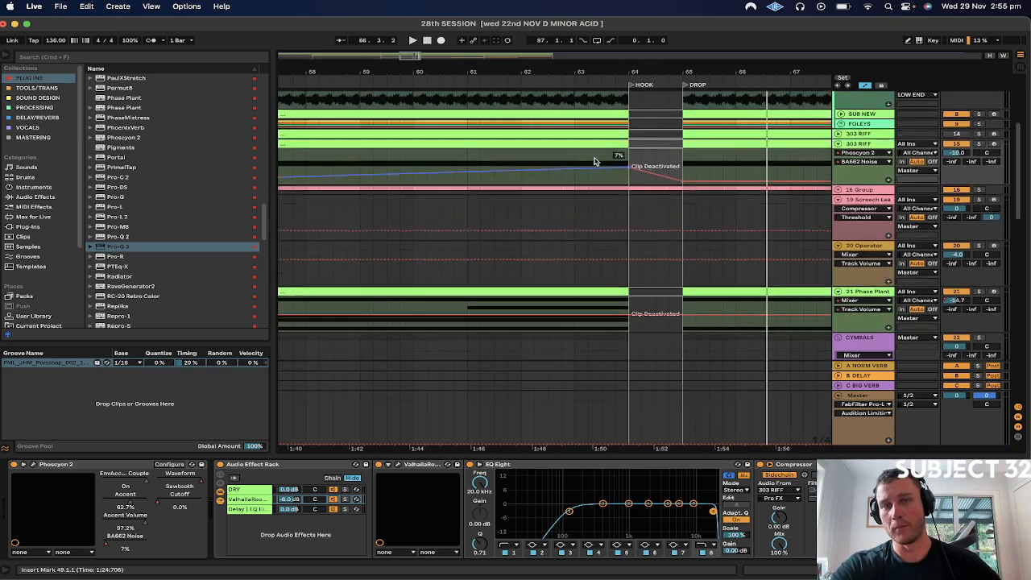
{"action": "left_click", "coordinate": [632, 199]}
{"action": "key", "text": "space"}
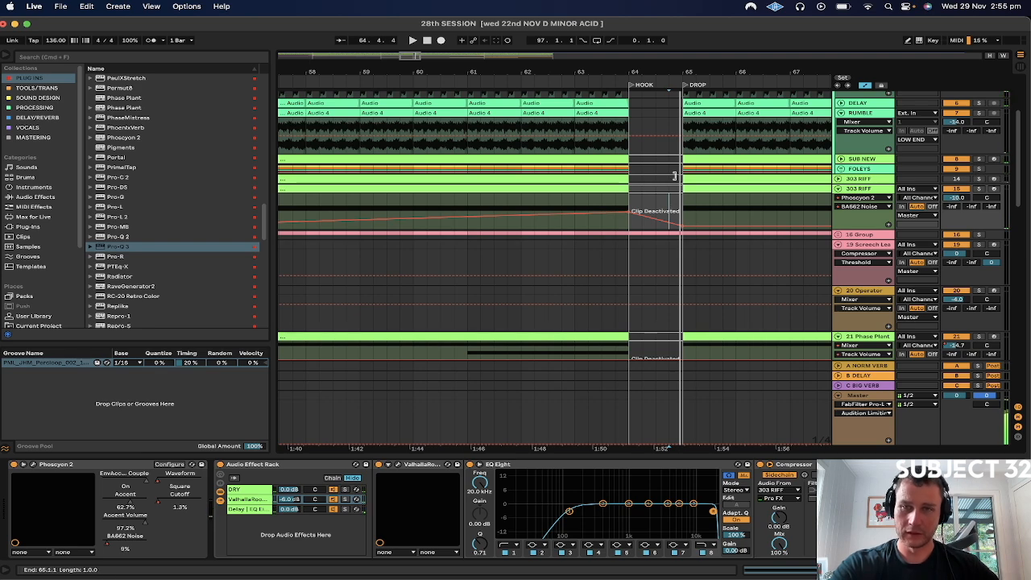
{"action": "scroll", "coordinate": [674, 180], "scroll_direction": "up", "scroll_amount": 2}
{"action": "scroll", "coordinate": [867, 208], "scroll_direction": "up", "scroll_amount": 5}
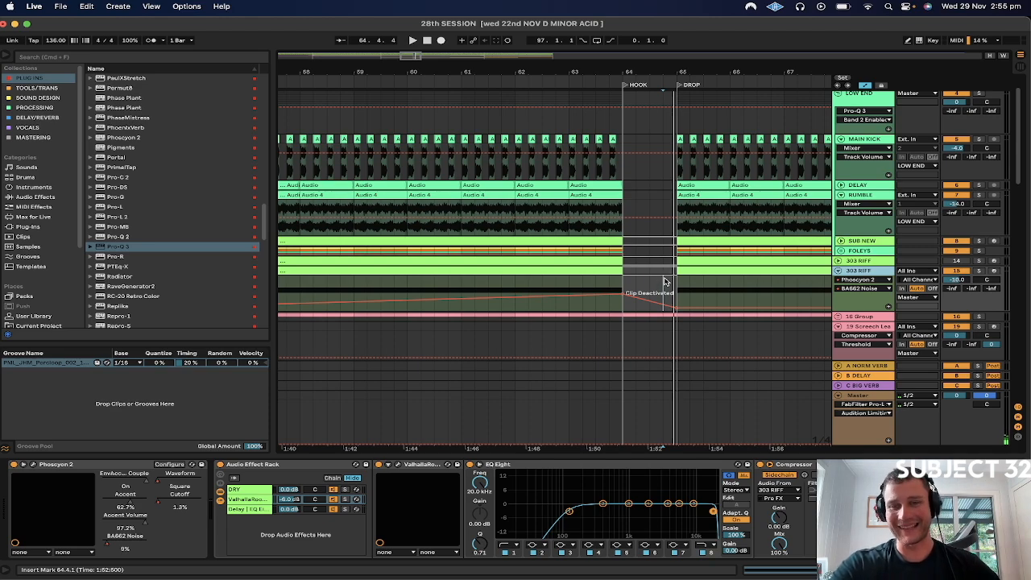
Examine how the kick, riff, clap and cymbal tracks are arranged around the HOOK and DROP markers.
{"action": "left_click", "coordinate": [666, 282]}
{"action": "scroll", "coordinate": [672, 283], "scroll_direction": "down", "scroll_amount": 10}
{"action": "scroll", "coordinate": [678, 282], "scroll_direction": "down", "scroll_amount": 10}
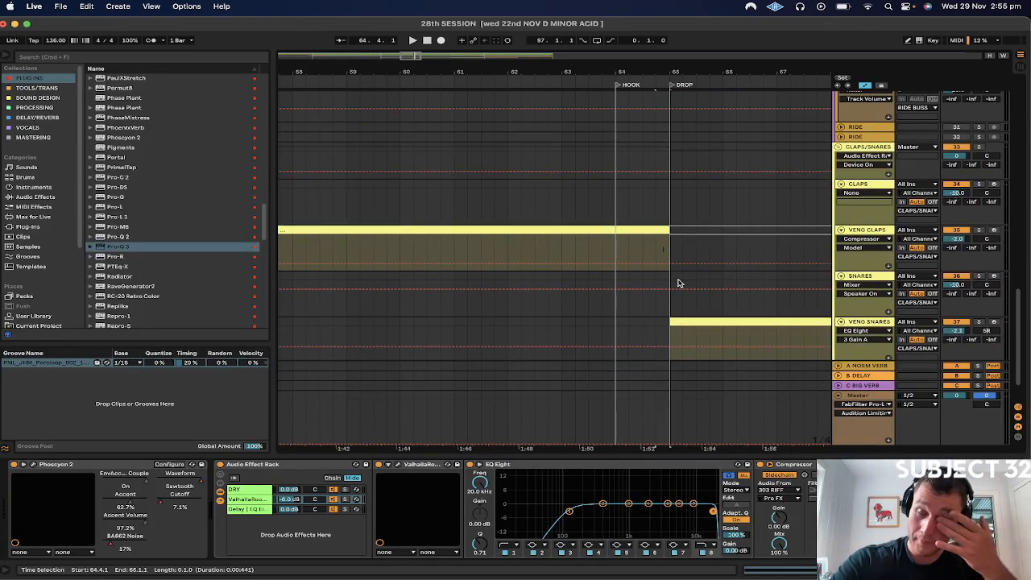
{"action": "scroll", "coordinate": [679, 282], "scroll_direction": "up", "scroll_amount": 8}
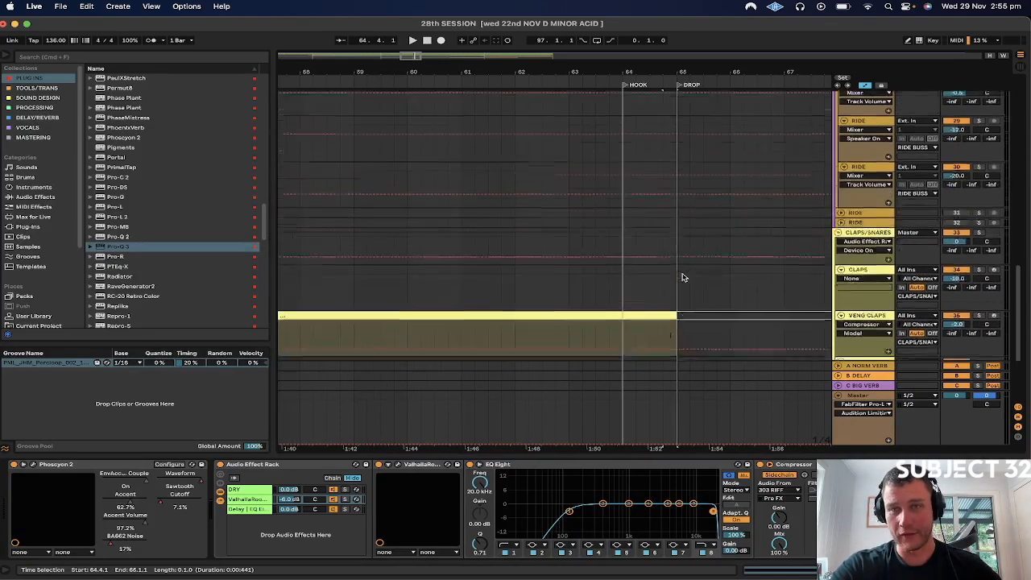
{"action": "scroll", "coordinate": [663, 168], "scroll_direction": "up", "scroll_amount": 10}
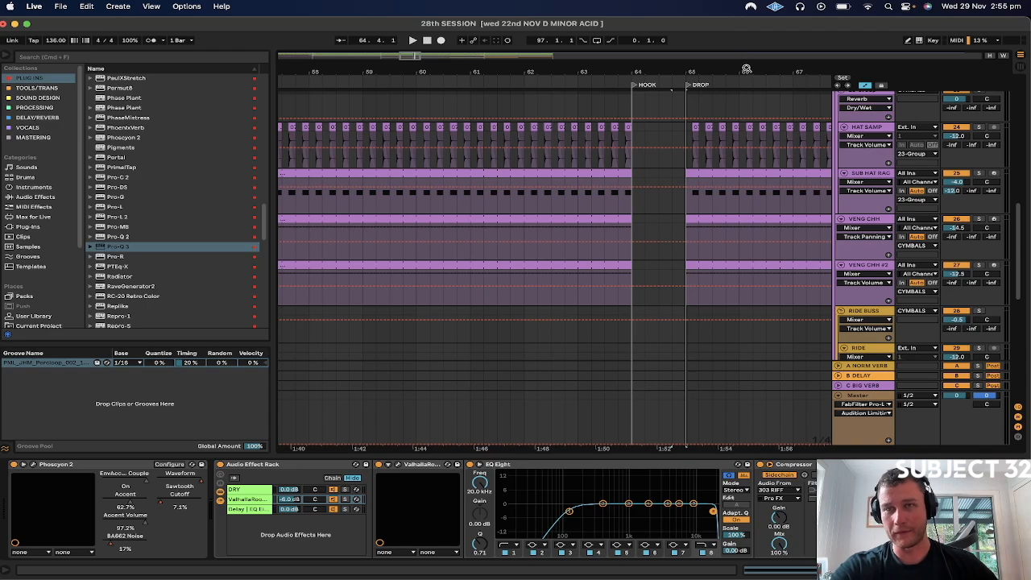
{"action": "left_click_drag", "start_coordinate": [746, 70], "coordinate": [742, 42]}
{"action": "scroll", "coordinate": [529, 223], "scroll_direction": "up", "scroll_amount": 15}
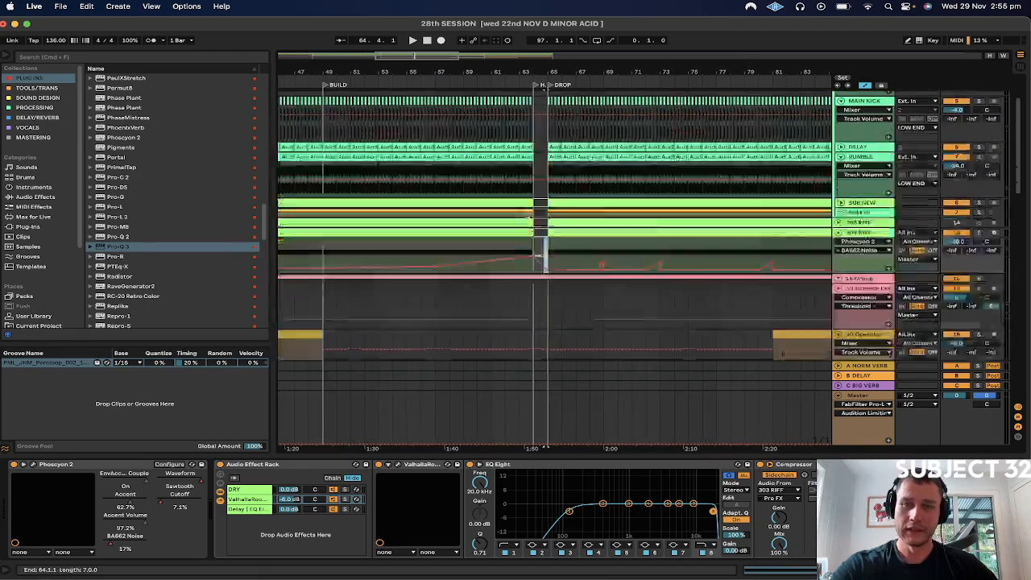
{"action": "scroll", "coordinate": [529, 223], "scroll_direction": "up", "scroll_amount": 5}
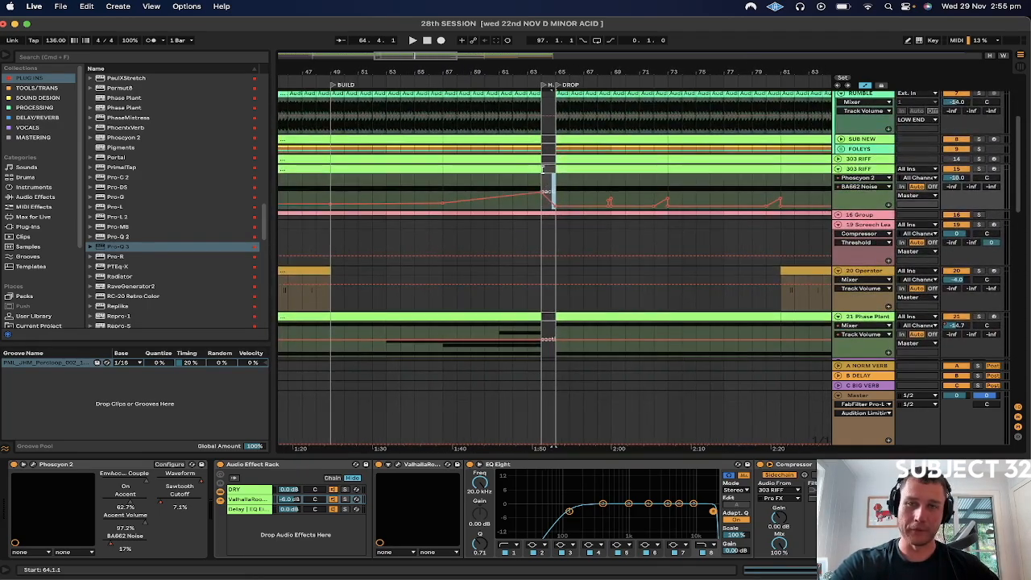
{"action": "left_click", "coordinate": [547, 169]}
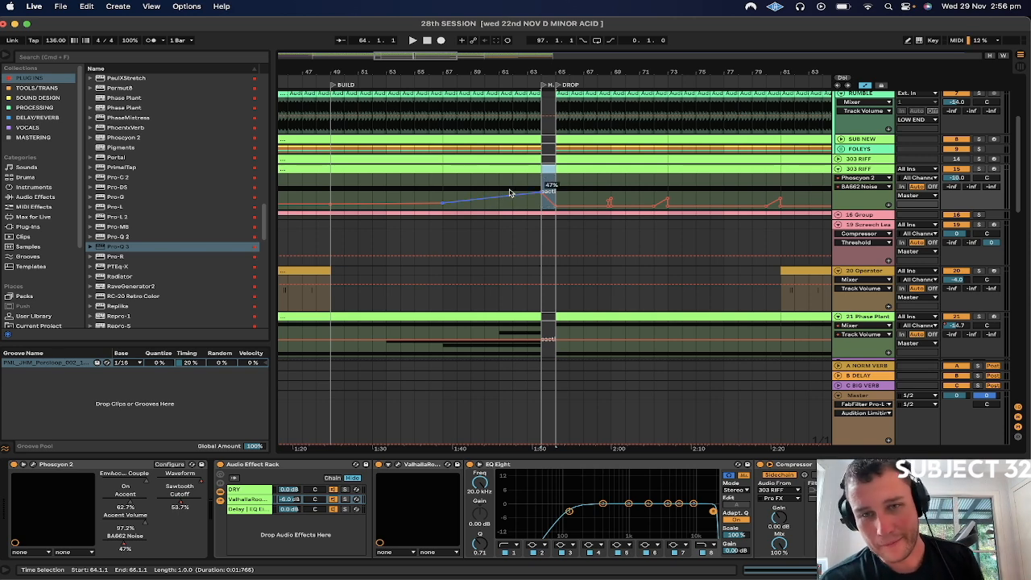
{"action": "left_click", "coordinate": [560, 190]}
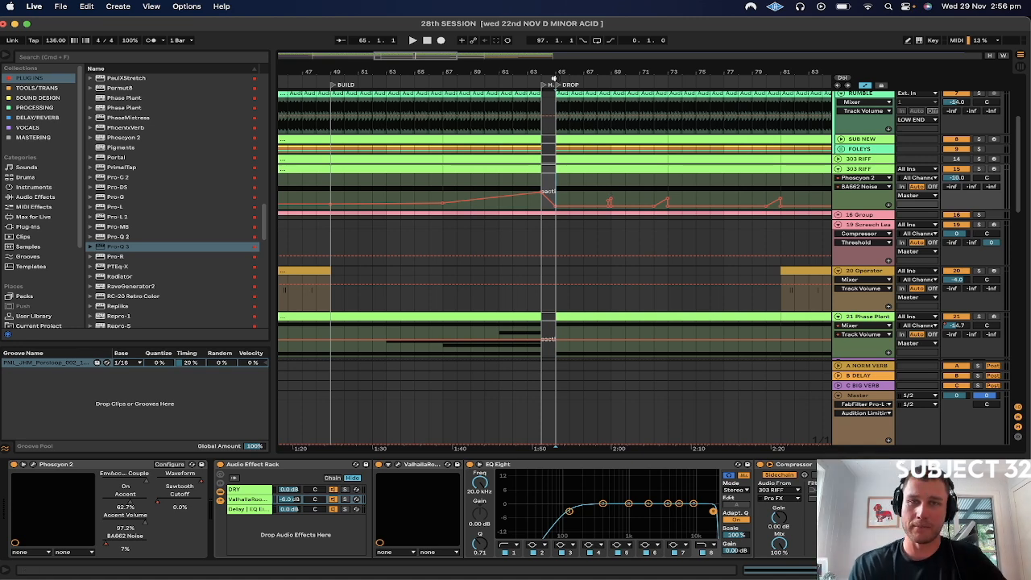
{"action": "left_click_drag", "start_coordinate": [620, 79], "coordinate": [623, 71]}
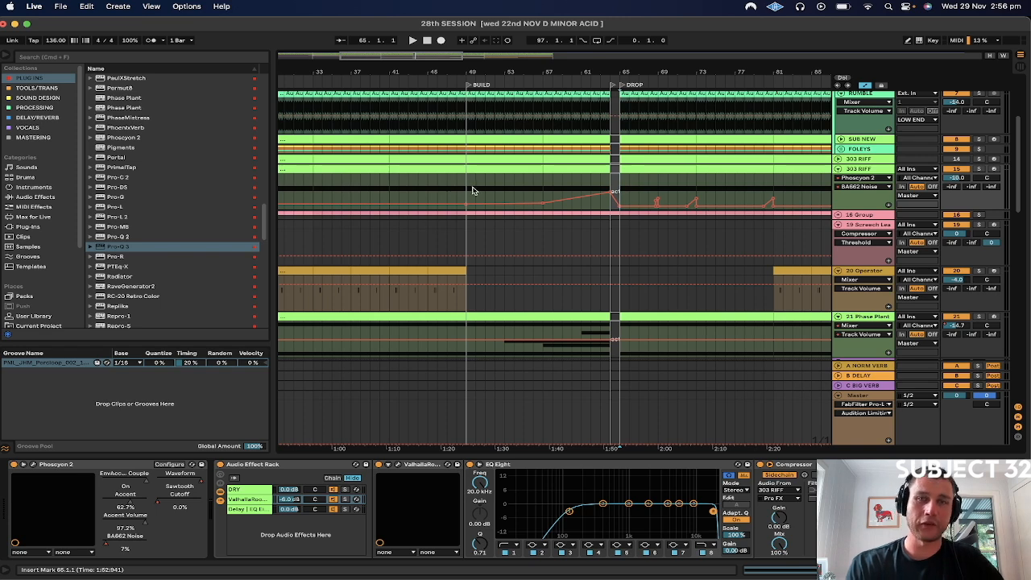
{"action": "left_click_drag", "start_coordinate": [469, 190], "coordinate": [618, 177]}
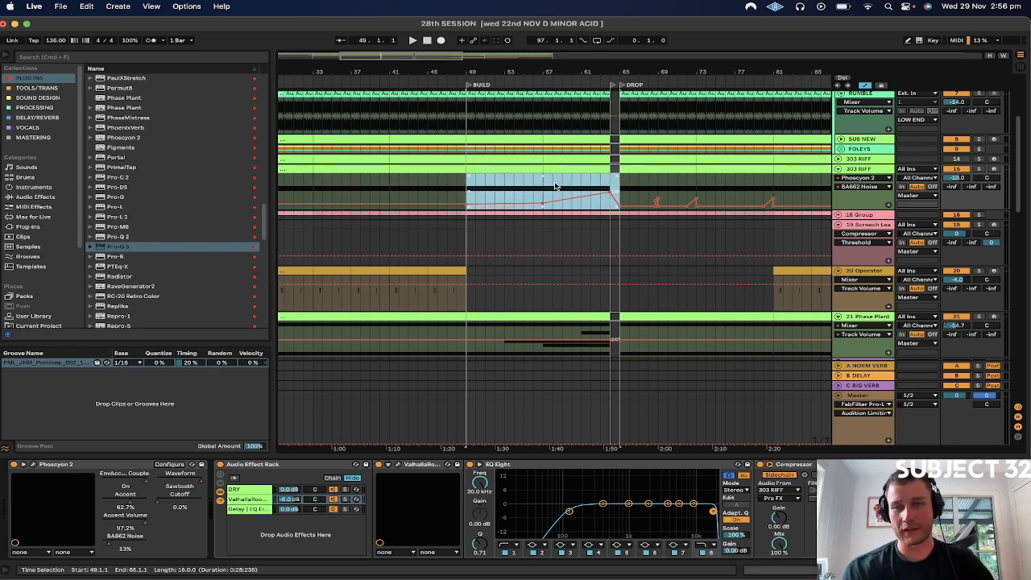
Insert a MIDI track below 303 RIFF and create an empty MIDI clip on it spanning bars 49 to 65.
{"action": "left_click", "coordinate": [465, 188]}
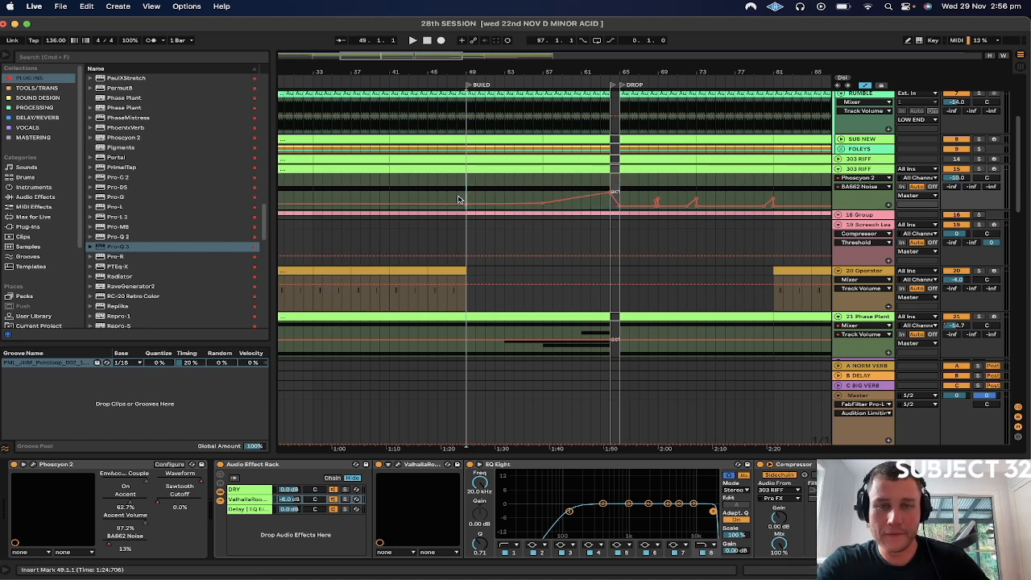
{"action": "scroll", "coordinate": [459, 199], "scroll_direction": "up", "scroll_amount": 4}
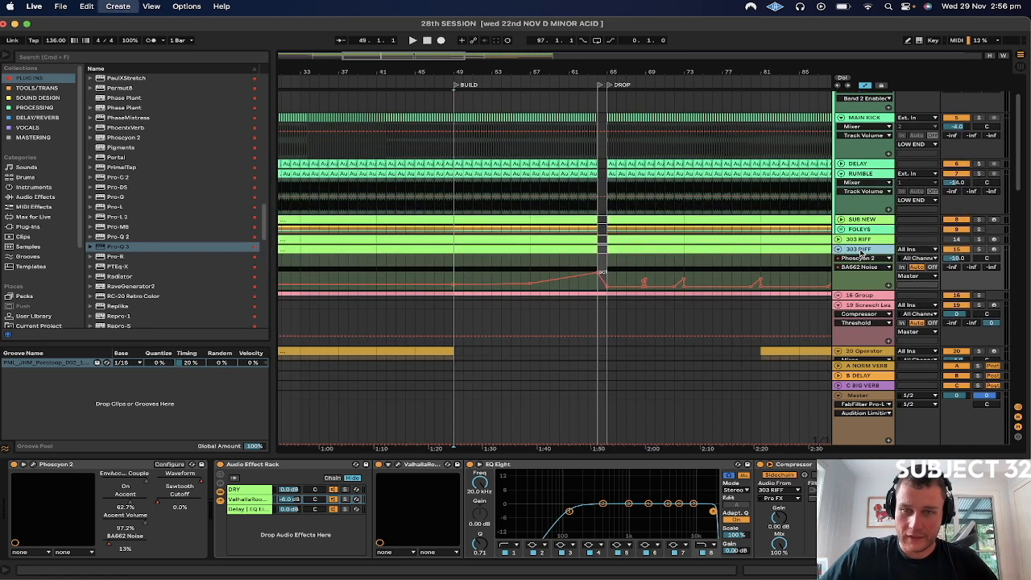
{"action": "key", "text": "super+shift+t"}
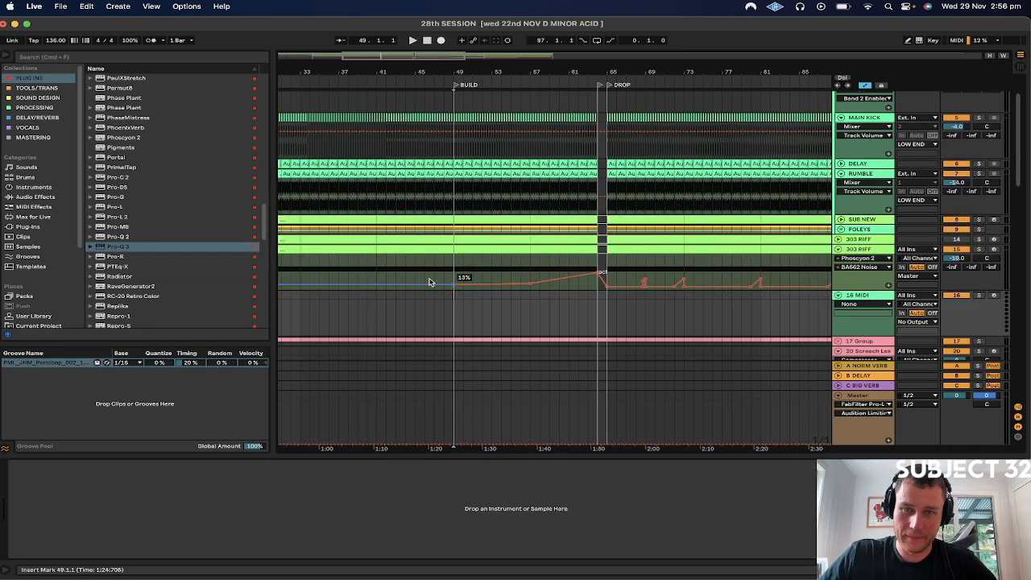
{"action": "double_click", "coordinate": [459, 300]}
{"action": "left_click", "coordinate": [455, 208]}
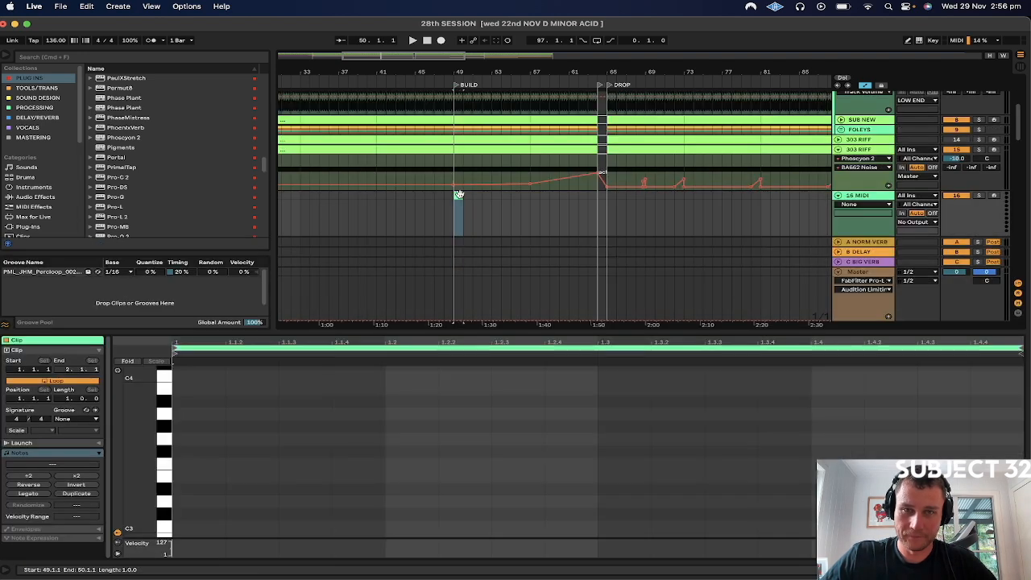
{"action": "left_click_drag", "start_coordinate": [463, 196], "coordinate": [605, 195]}
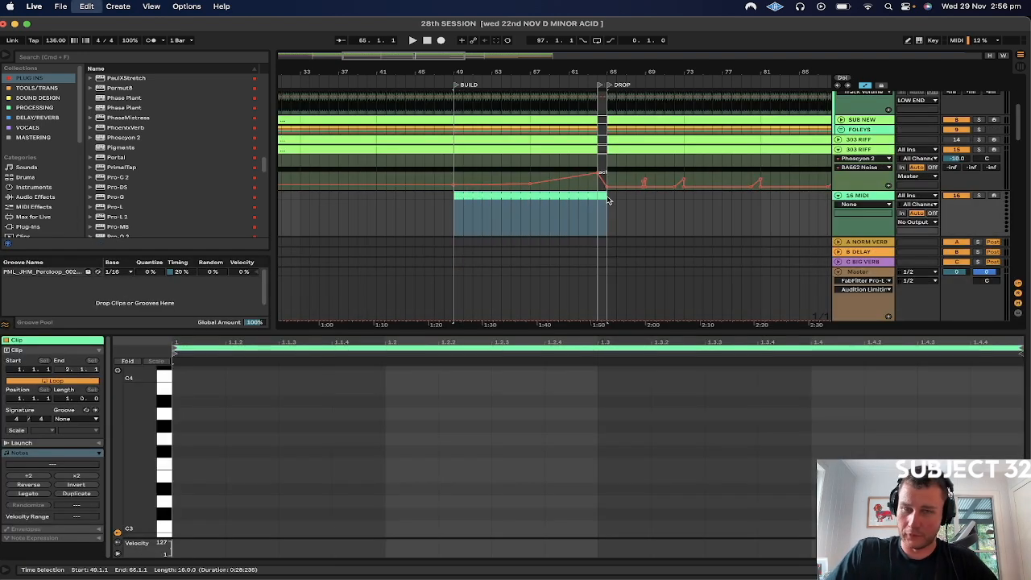
Load the Operator instrument onto the new MIDI track.
{"action": "scroll", "coordinate": [36, 212], "scroll_direction": "down", "scroll_amount": 10}
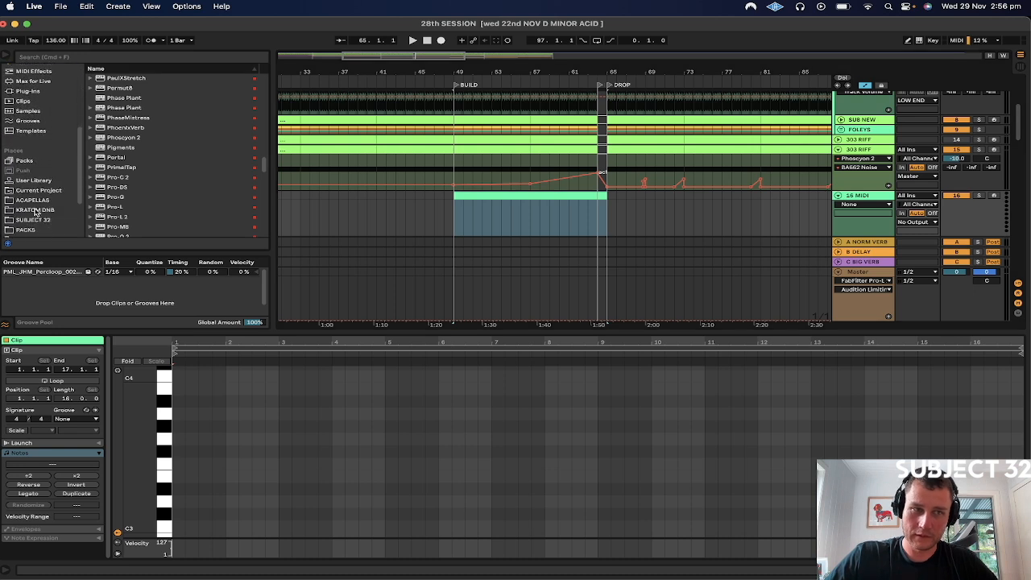
{"action": "scroll", "coordinate": [35, 125], "scroll_direction": "up", "scroll_amount": 10}
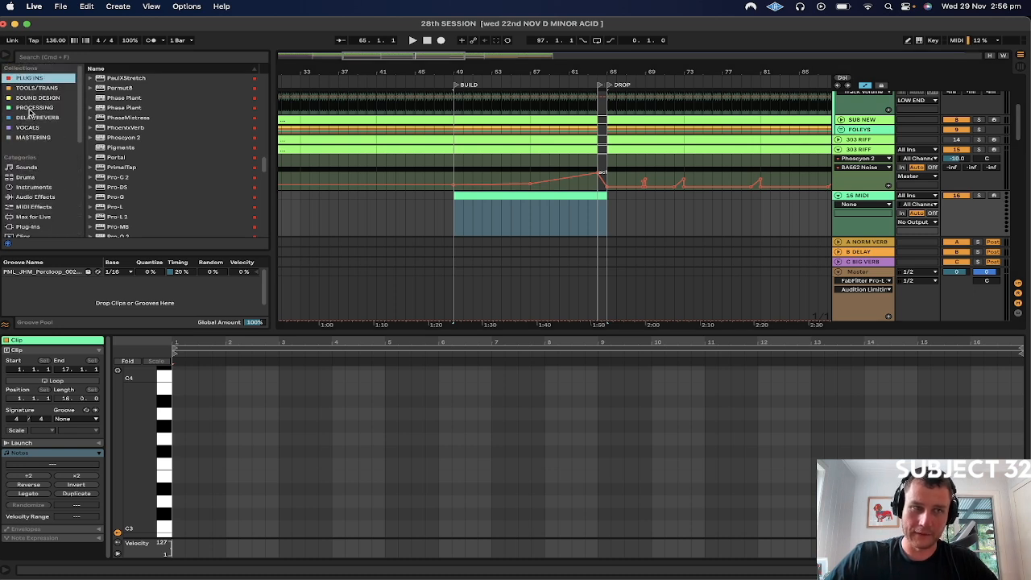
{"action": "left_click", "coordinate": [21, 187]}
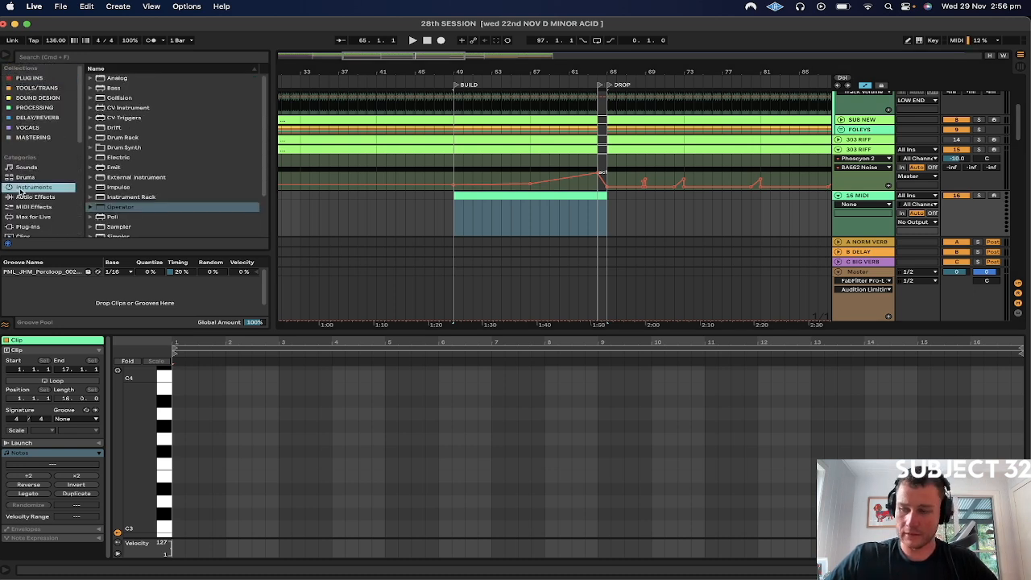
{"action": "left_click", "coordinate": [120, 207]}
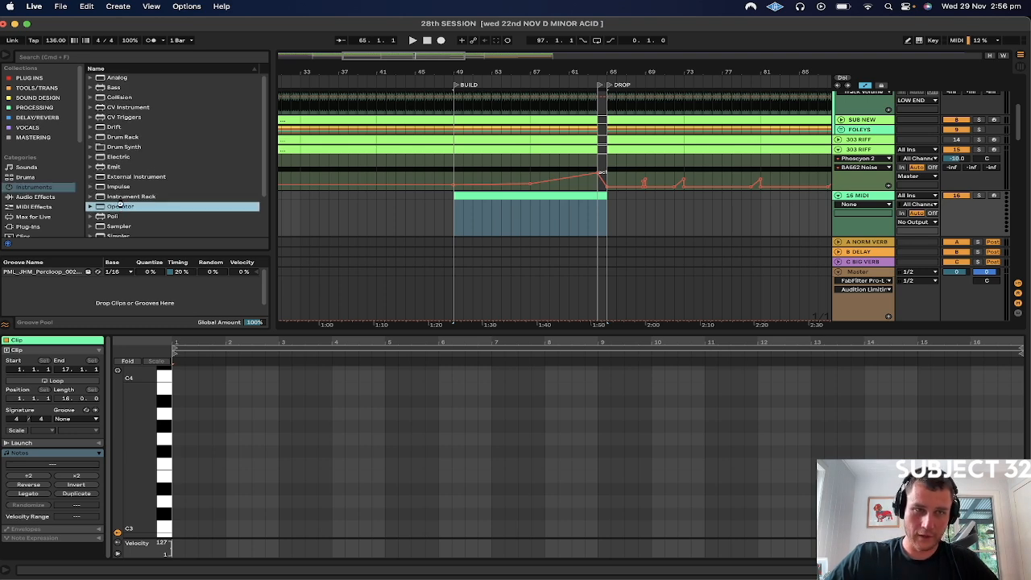
{"action": "key", "text": "Return"}
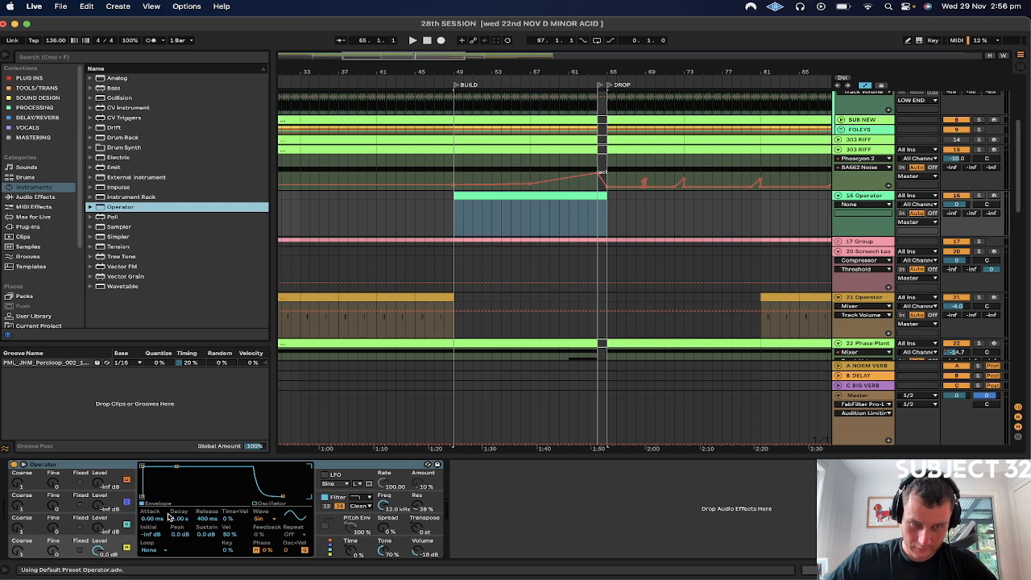
Set Operator's oscillator wave to Noise White and fill the new 16-bar clip with one sustained C4 note.
{"action": "left_click", "coordinate": [256, 519]}
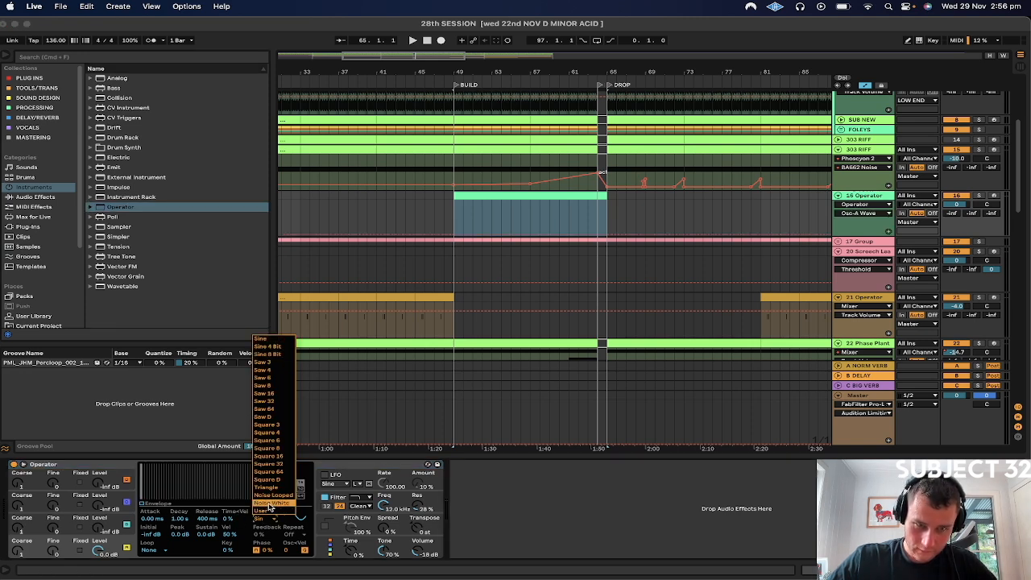
{"action": "left_click", "coordinate": [270, 504]}
{"action": "double_click", "coordinate": [505, 202]}
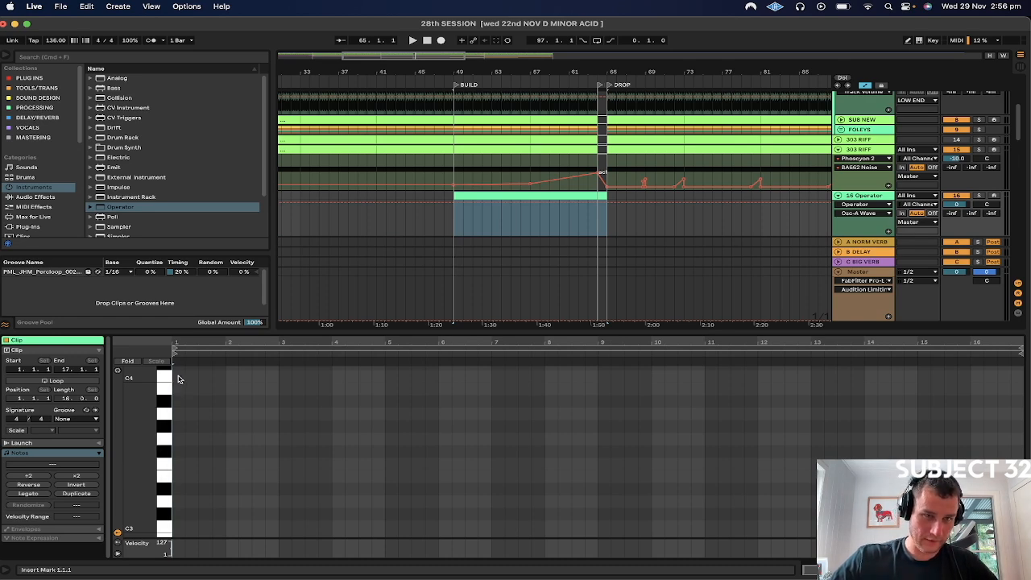
{"action": "double_click", "coordinate": [179, 379]}
{"action": "left_click_drag", "start_coordinate": [184, 377], "coordinate": [1012, 428]}
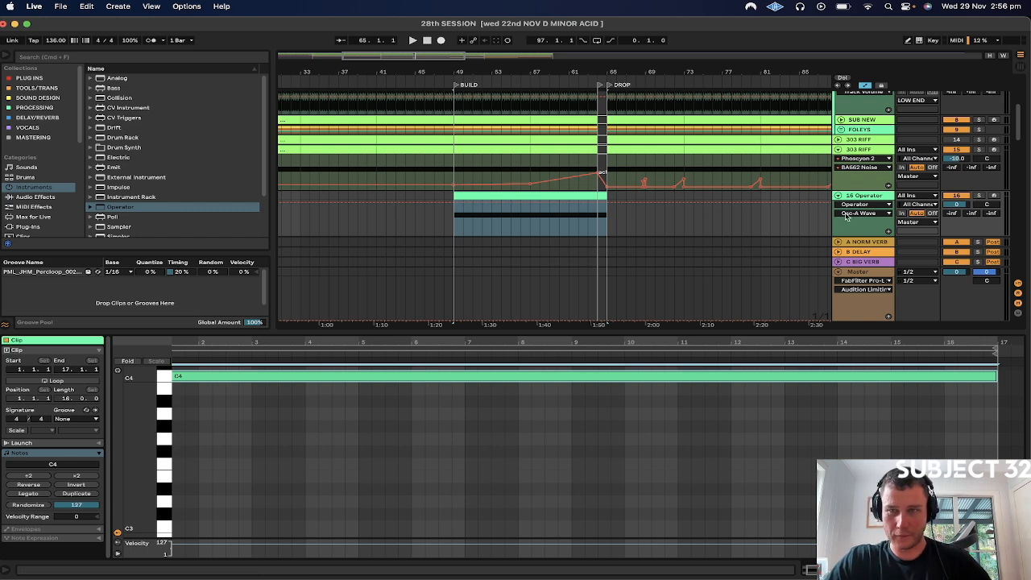
Audition the noise track soloed from bar 49 and lower its volume to -11.7 dB.
{"action": "left_click", "coordinate": [980, 198]}
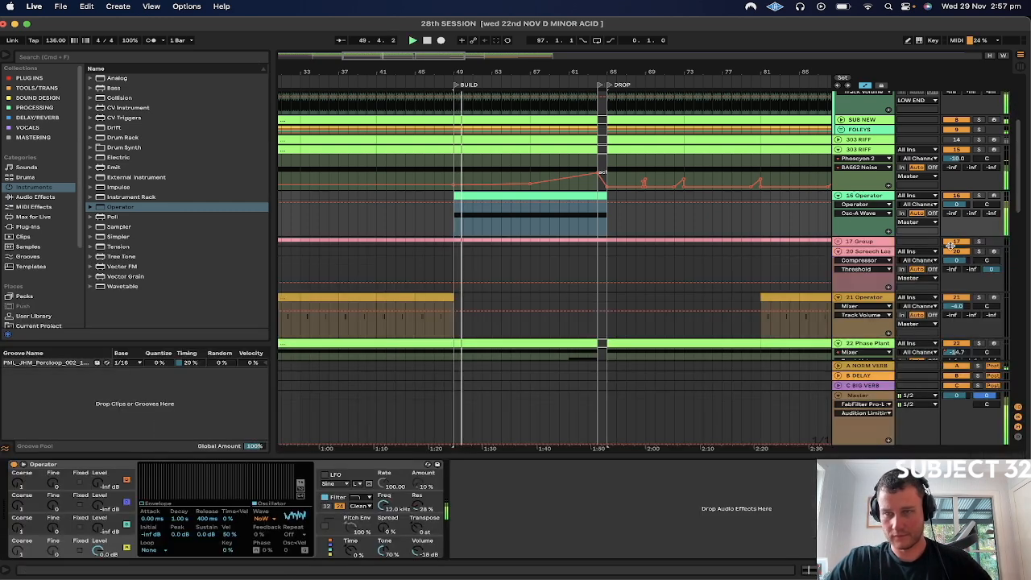
{"action": "left_click", "coordinate": [979, 197]}
{"action": "left_click_drag", "start_coordinate": [955, 204], "coordinate": [956, 233]}
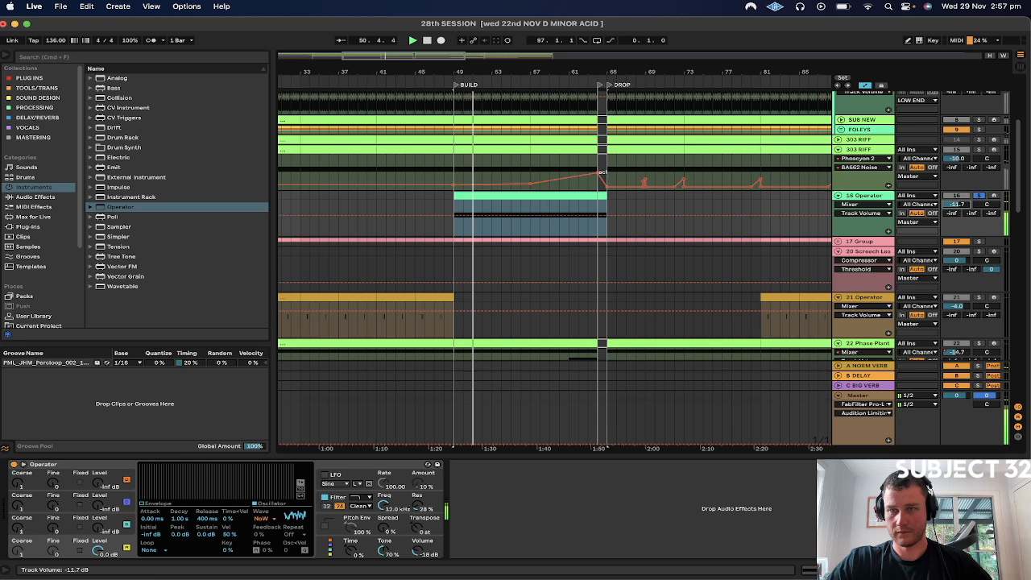
Automate Operator's Filter Freq to rise from 30 Hz at bar 49 to its full value at bar 65, and play the build with all tracks.
{"action": "left_click", "coordinate": [384, 511]}
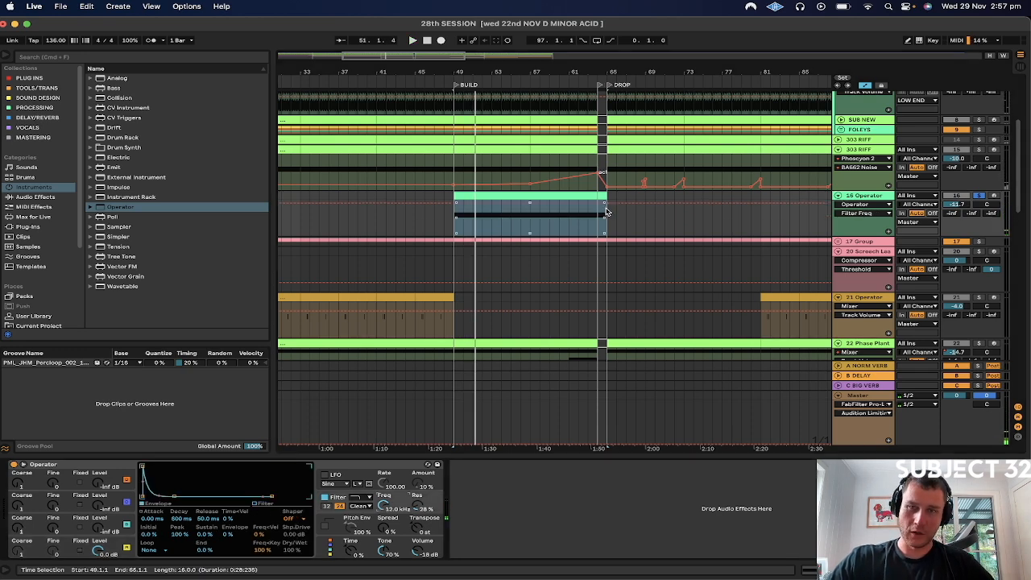
{"action": "key", "text": "space"}
{"action": "left_click_drag", "start_coordinate": [457, 203], "coordinate": [455, 239]}
{"action": "key", "text": "space"}
{"action": "left_click", "coordinate": [979, 196]}
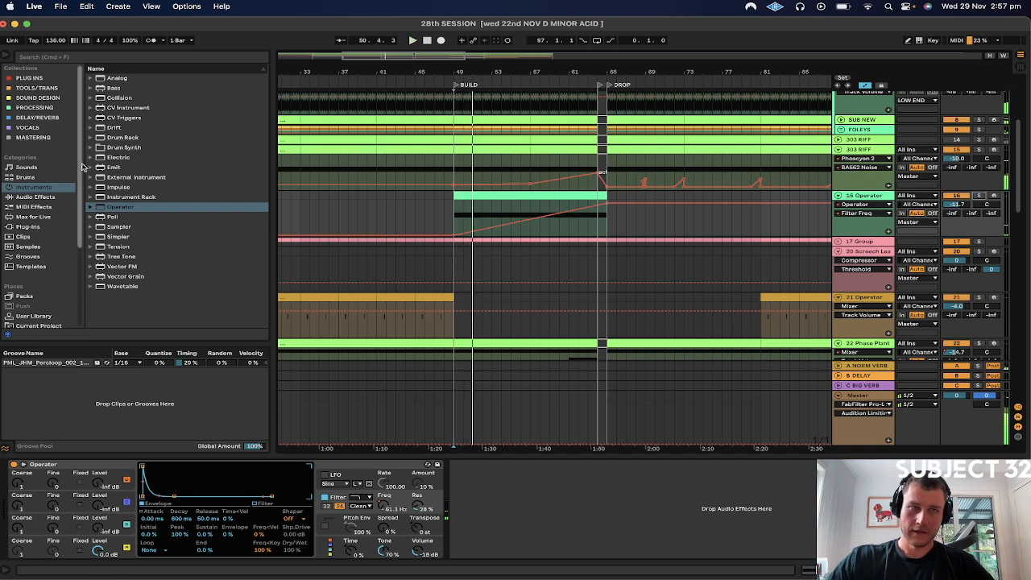
Load the EQ Eight audio effect after Operator on the noise track.
{"action": "left_click", "coordinate": [34, 198]}
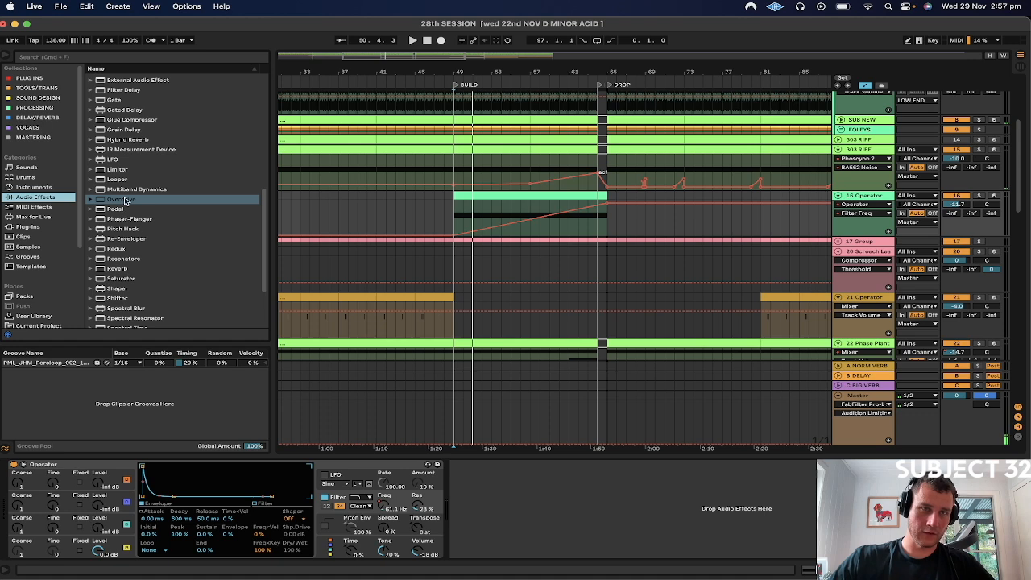
{"action": "scroll", "coordinate": [125, 201], "scroll_direction": "up", "scroll_amount": 5}
{"action": "scroll", "coordinate": [125, 201], "scroll_direction": "up", "scroll_amount": 1}
{"action": "left_click", "coordinate": [121, 208]}
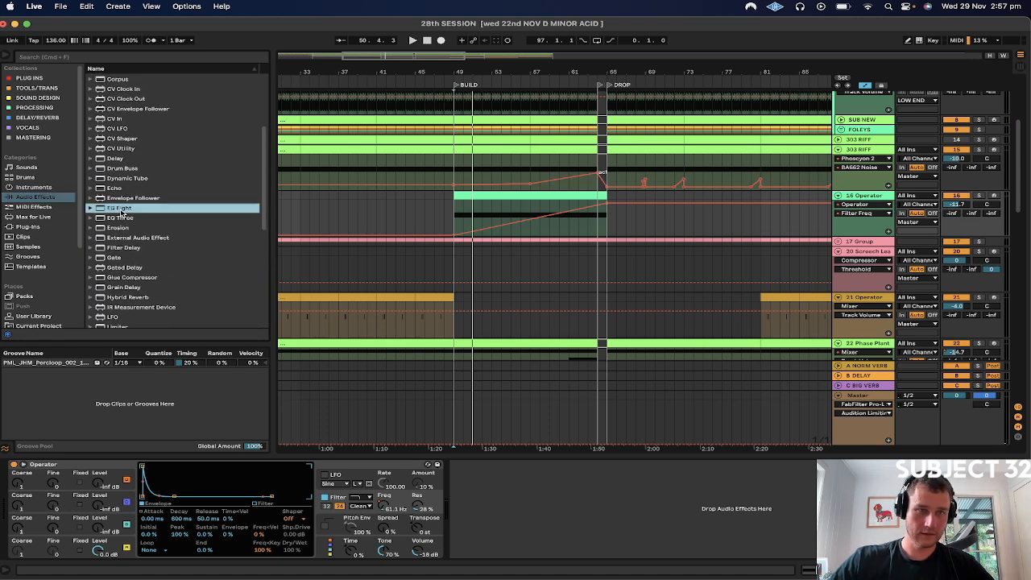
{"action": "key", "text": "Return"}
Set the EQ Eight low-cut band to 700 Hz with a Q of 0.72, playing from bar 49.
{"action": "left_click", "coordinate": [454, 219]}
{"action": "left_click_drag", "start_coordinate": [555, 515], "coordinate": [610, 510]}
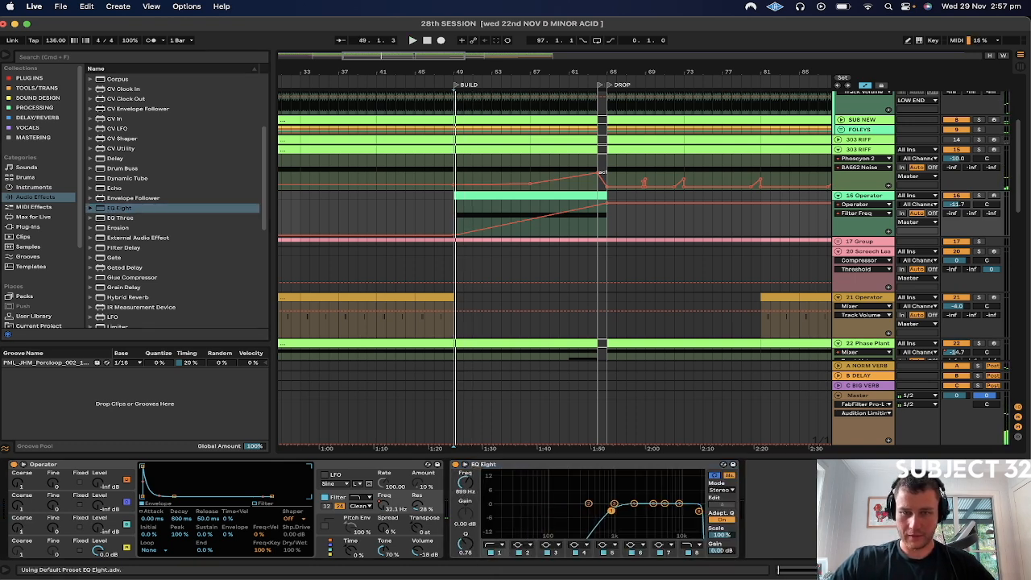
{"action": "left_click", "coordinate": [450, 488]}
{"action": "left_click_drag", "start_coordinate": [465, 484], "coordinate": [575, 528]}
With the noise track soloed, re-enable automation and raise the Filter Freq automation's start at bar 49 to about 225 Hz.
{"action": "key", "text": "space"}
{"action": "left_click", "coordinate": [978, 196]}
{"action": "left_click", "coordinate": [386, 501]}
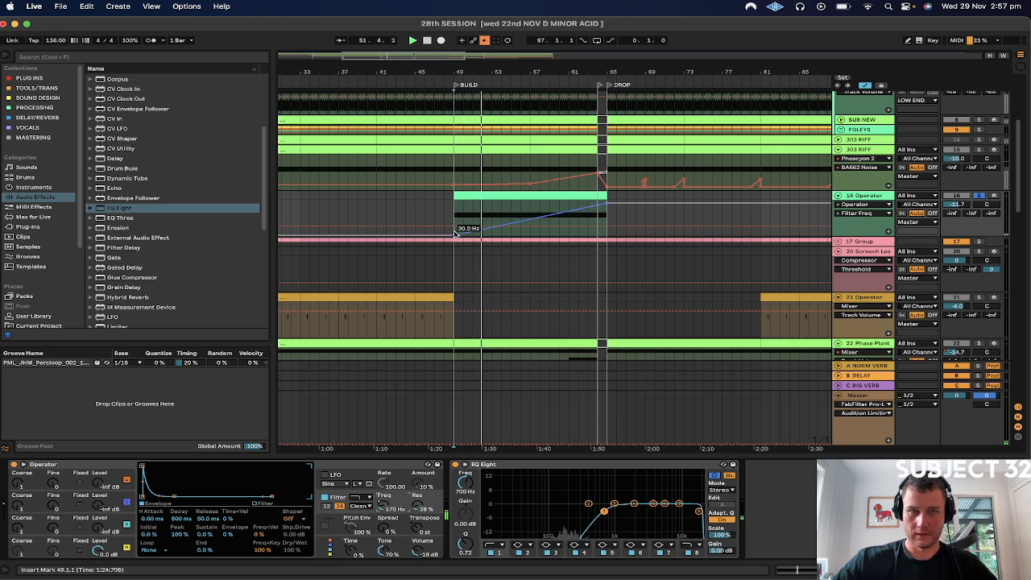
{"action": "left_click_drag", "start_coordinate": [454, 235], "coordinate": [454, 217]}
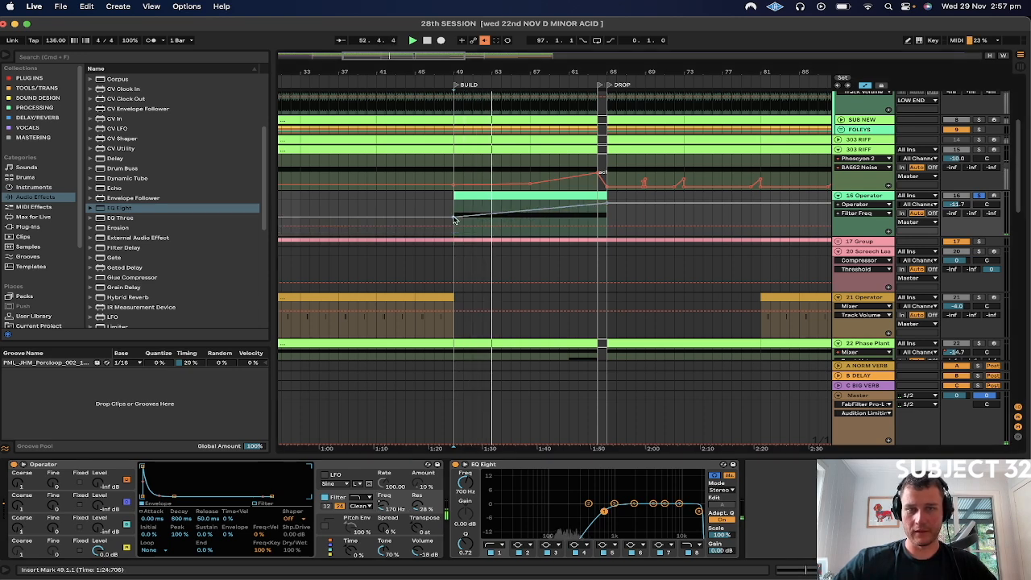
{"action": "left_click", "coordinate": [485, 40]}
{"action": "left_click_drag", "start_coordinate": [454, 216], "coordinate": [454, 222]}
{"action": "key", "text": "space"}
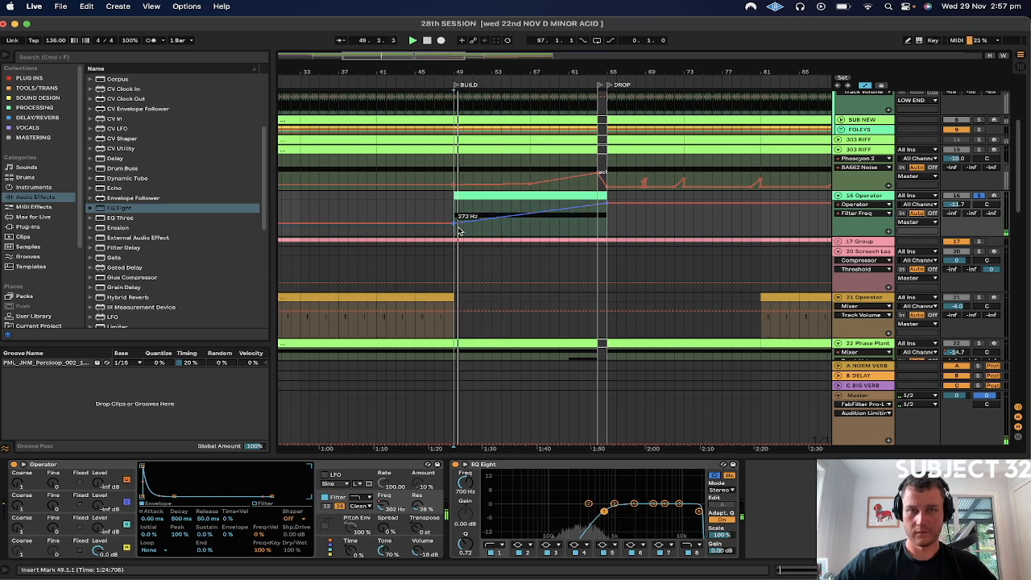
{"action": "left_click_drag", "start_coordinate": [453, 224], "coordinate": [453, 224]}
{"action": "left_click_drag", "start_coordinate": [602, 214], "coordinate": [601, 206]}
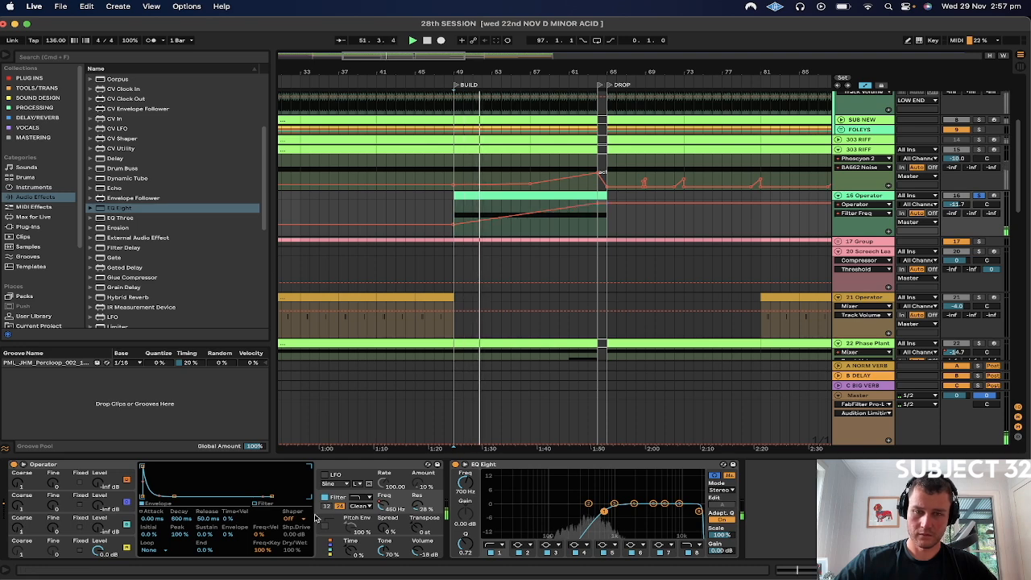
Set Operator's filter to 0% resonance and the 12 dB slope, then raise the unsoloed track's volume to -8.7 dB.
{"action": "left_click_drag", "start_coordinate": [415, 507], "coordinate": [416, 501]}
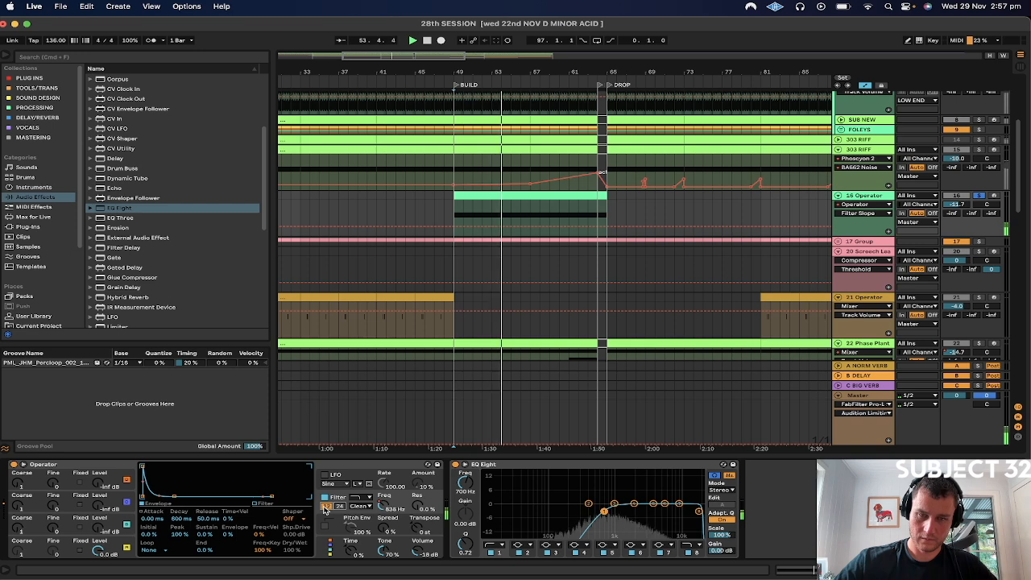
{"action": "left_click", "coordinate": [979, 196]}
{"action": "left_click_drag", "start_coordinate": [955, 204], "coordinate": [955, 200]}
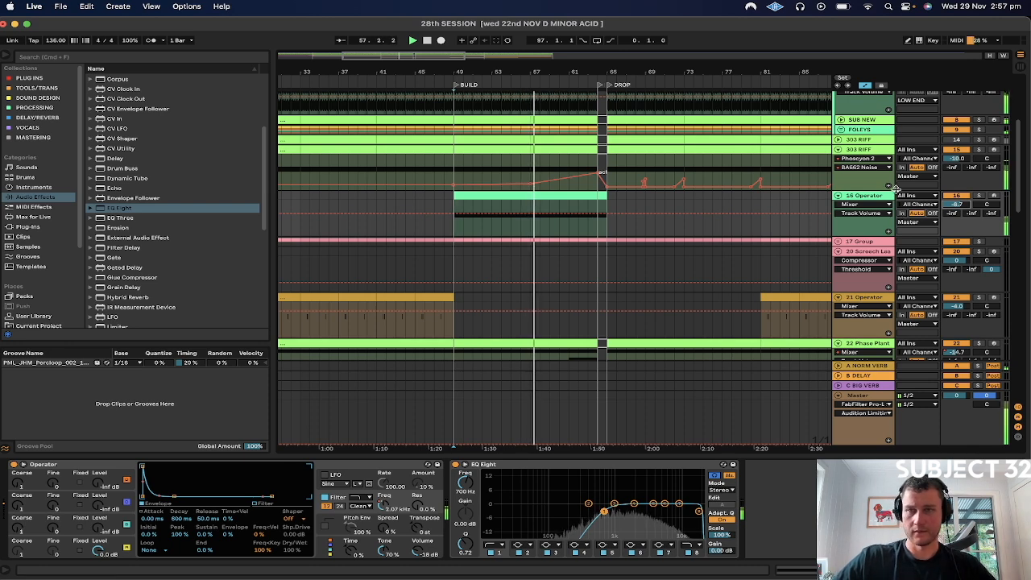
Shorten the noise clip to end at bar 64 and play the build from bar 49.
{"action": "left_click", "coordinate": [600, 193]}
{"action": "left_click_drag", "start_coordinate": [601, 193], "coordinate": [596, 193]}
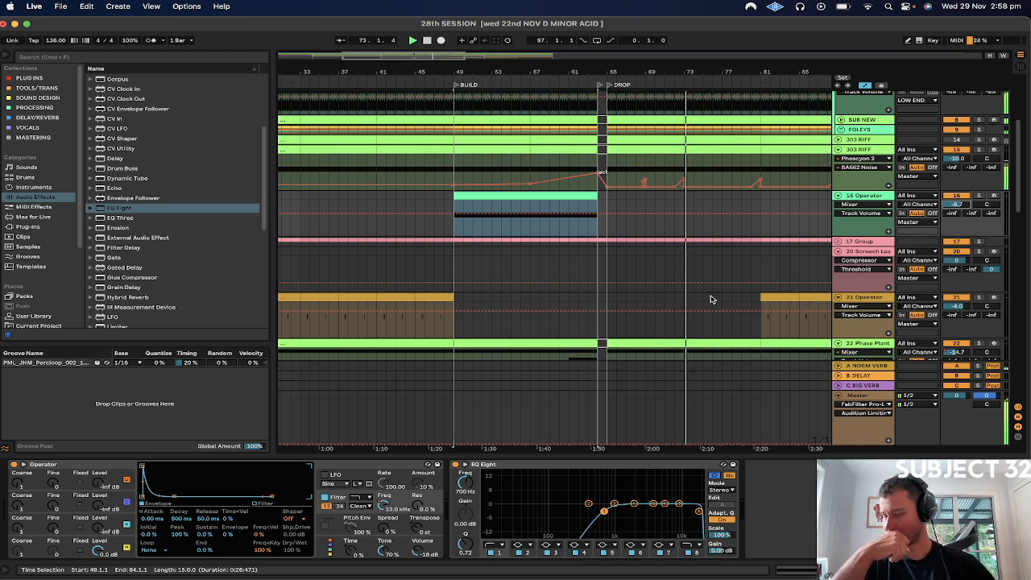
{"action": "left_click", "coordinate": [455, 228]}
{"action": "scroll", "coordinate": [573, 223], "scroll_direction": "right", "scroll_amount": 3}
{"action": "scroll", "coordinate": [573, 223], "scroll_direction": "down", "scroll_amount": 1}
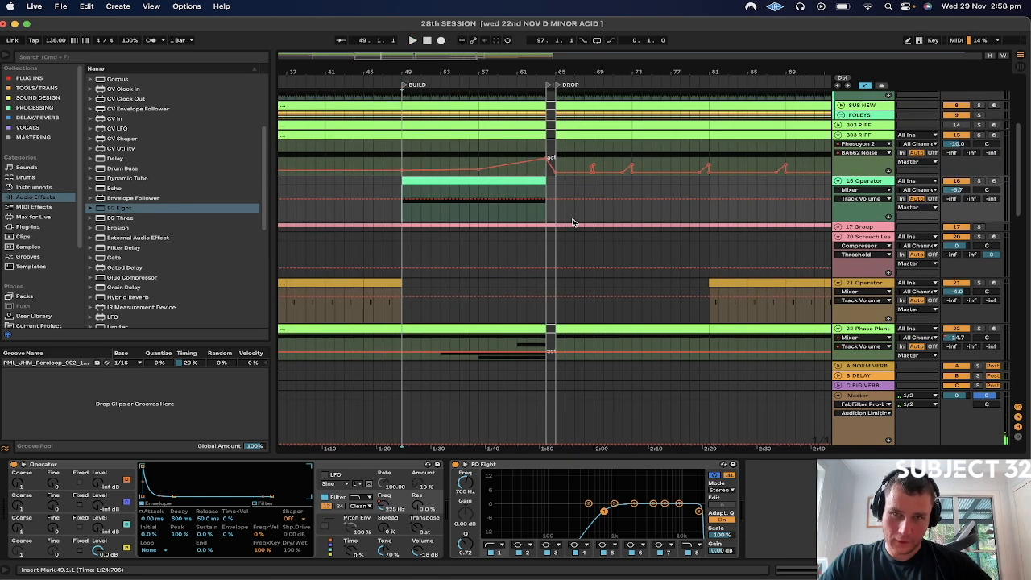
{"action": "key", "text": "space"}
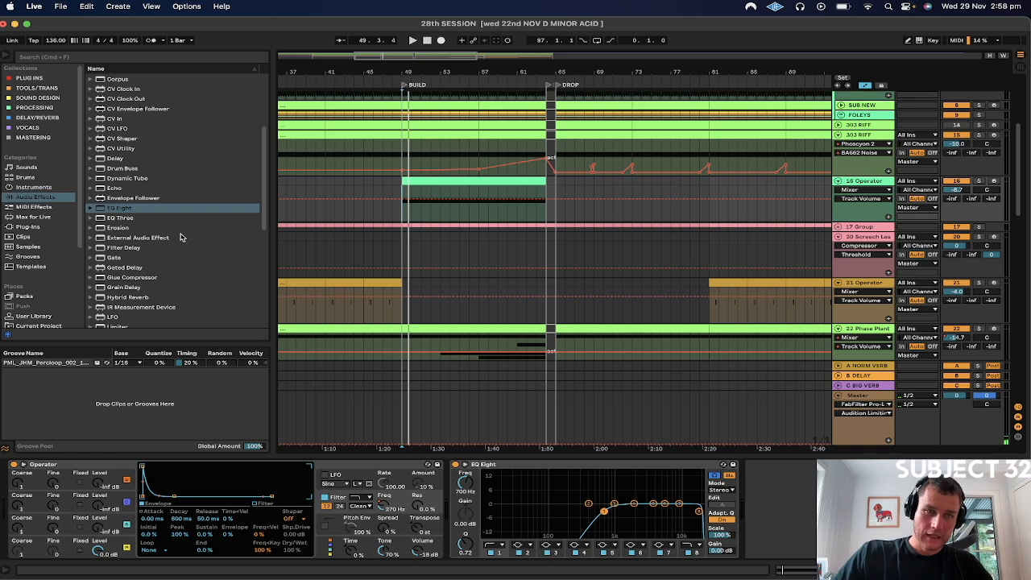
Load the Utility audio effect after EQ Eight on the noise track.
{"action": "scroll", "coordinate": [181, 236], "scroll_direction": "down", "scroll_amount": 10}
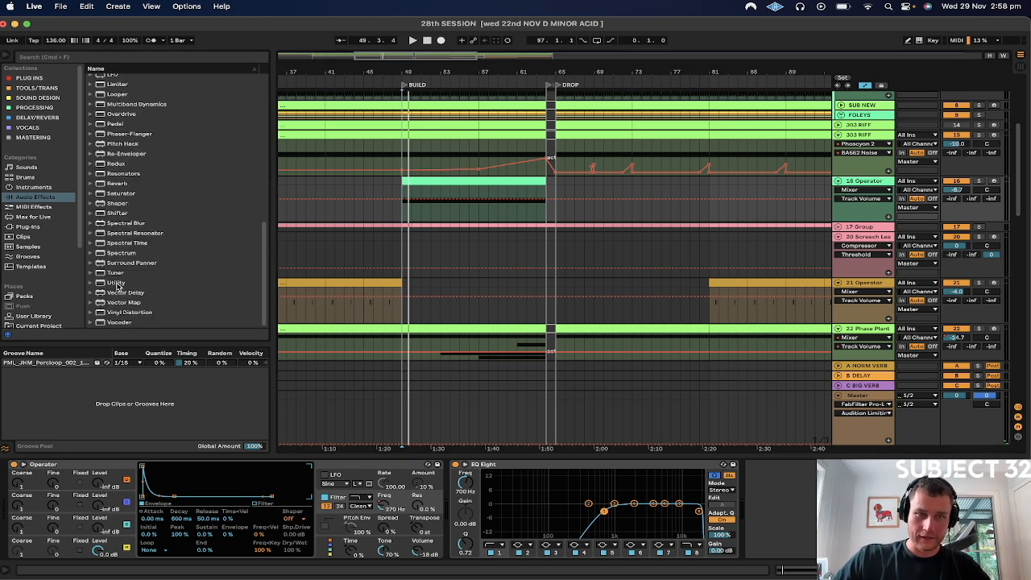
{"action": "left_click", "coordinate": [116, 284]}
{"action": "key", "text": "Return"}
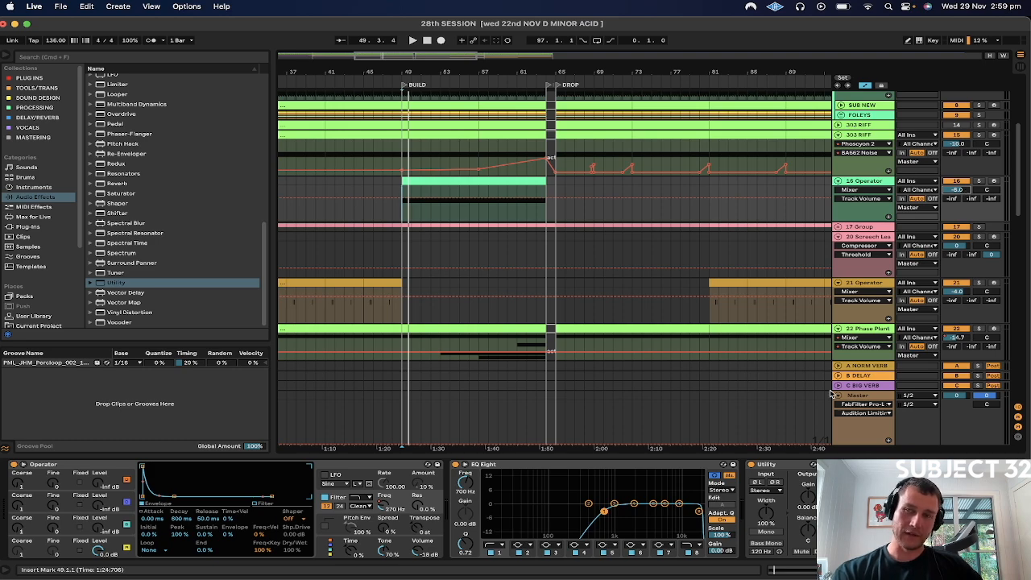
{"action": "scroll", "coordinate": [957, 188], "scroll_direction": "up", "scroll_amount": 5}
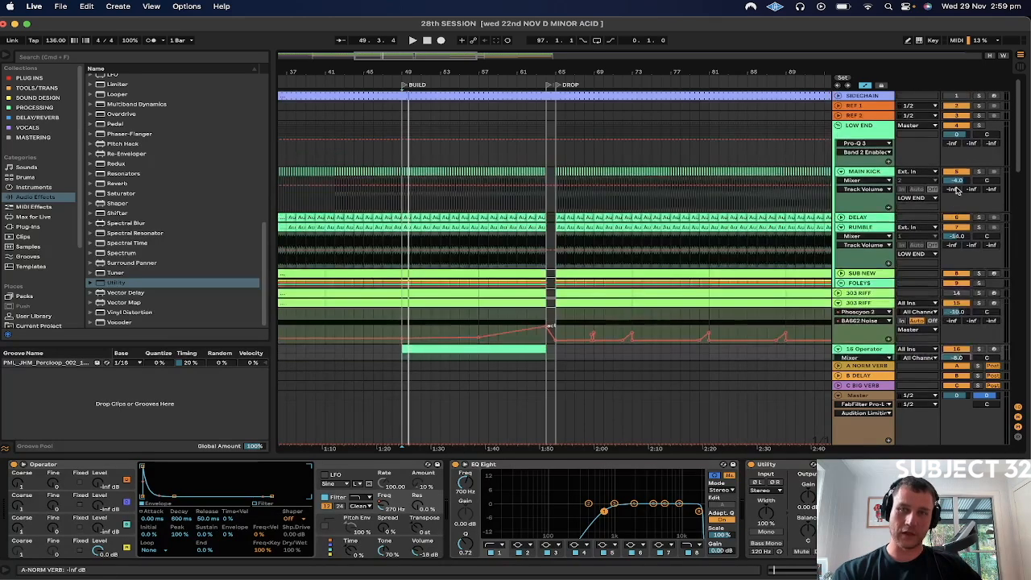
{"action": "scroll", "coordinate": [957, 190], "scroll_direction": "down", "scroll_amount": 4}
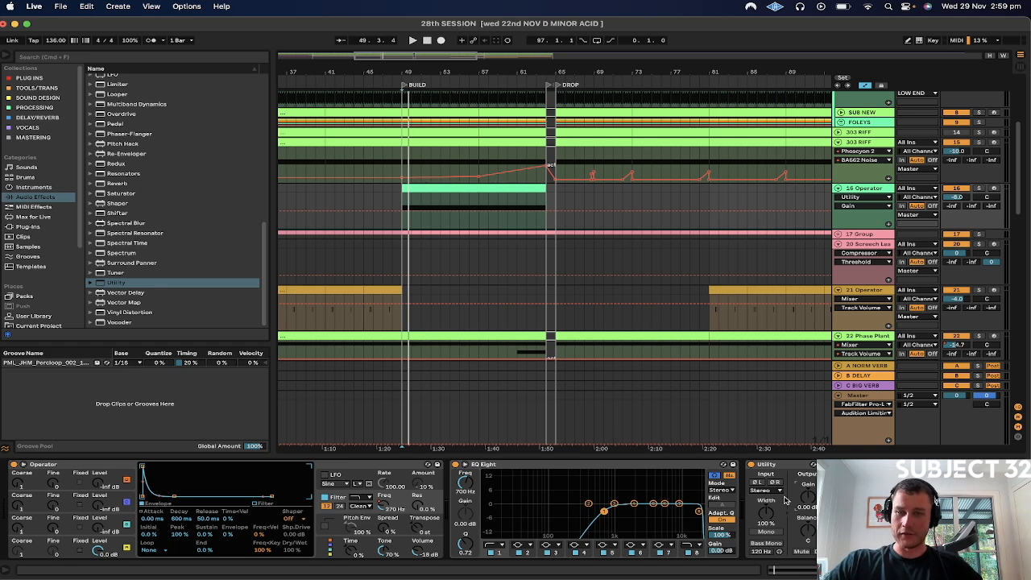
Automate Utility's Gain from about -20 dB at bar 49 to 0 dB at bar 64, dropping to -inf there.
{"action": "left_click", "coordinate": [418, 556]}
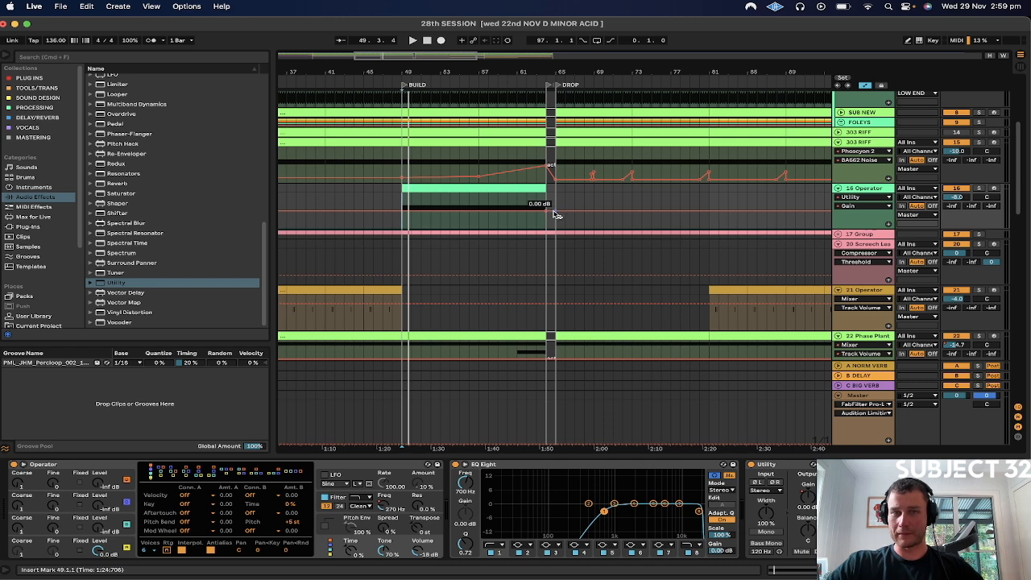
{"action": "left_click_drag", "start_coordinate": [558, 209], "coordinate": [556, 224]}
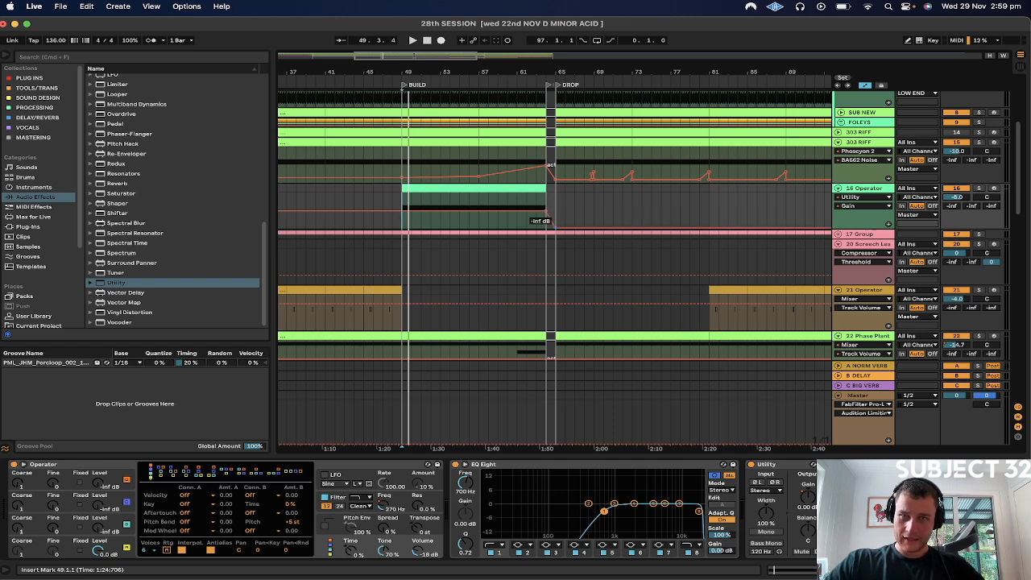
{"action": "left_click_drag", "start_coordinate": [405, 215], "coordinate": [405, 218]}
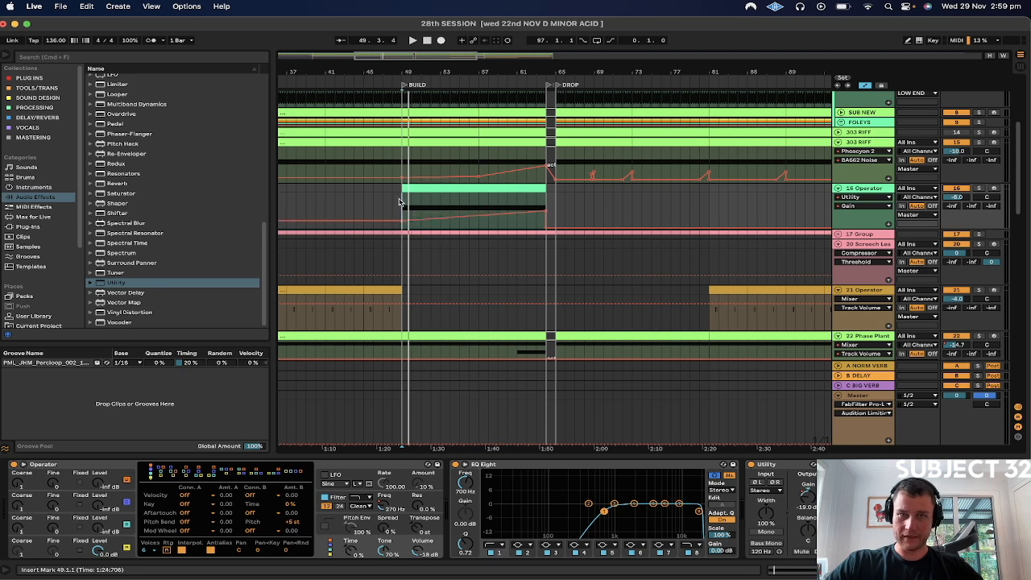
{"action": "key", "text": "space"}
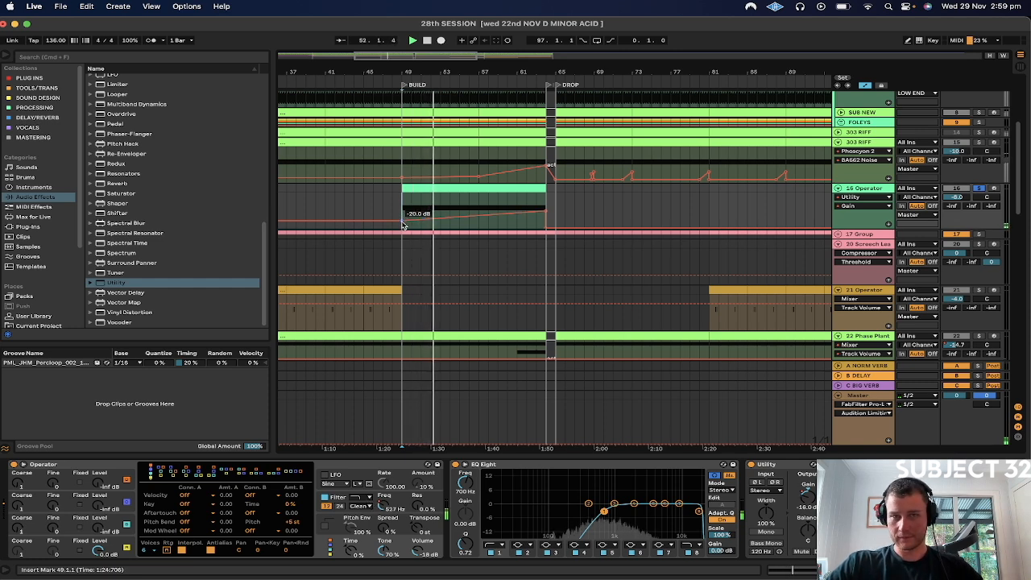
Load the Auto Pan audio effect between EQ Eight and Utility on the noise track.
{"action": "scroll", "coordinate": [165, 166], "scroll_direction": "up", "scroll_amount": 10}
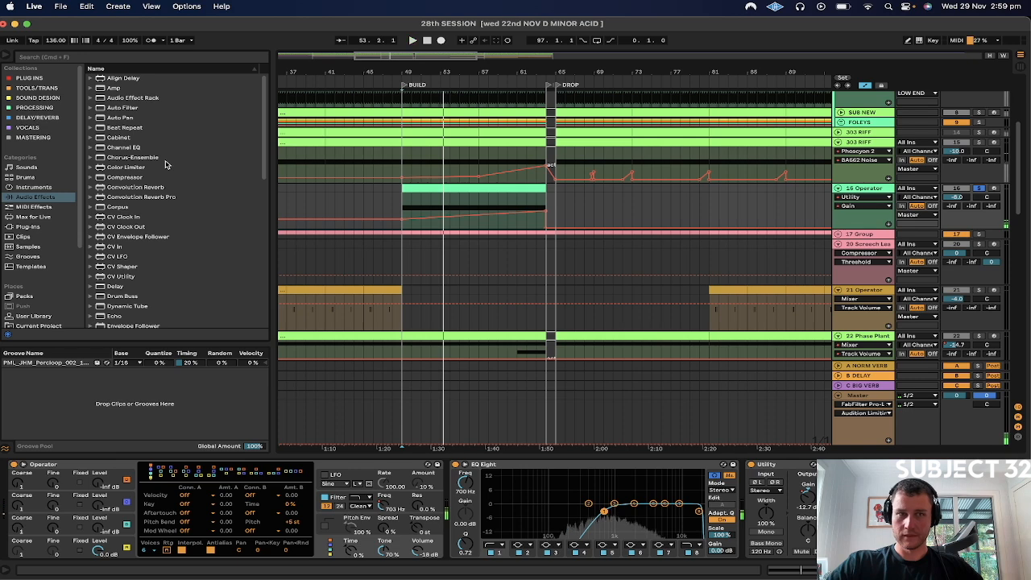
{"action": "left_click", "coordinate": [111, 119]}
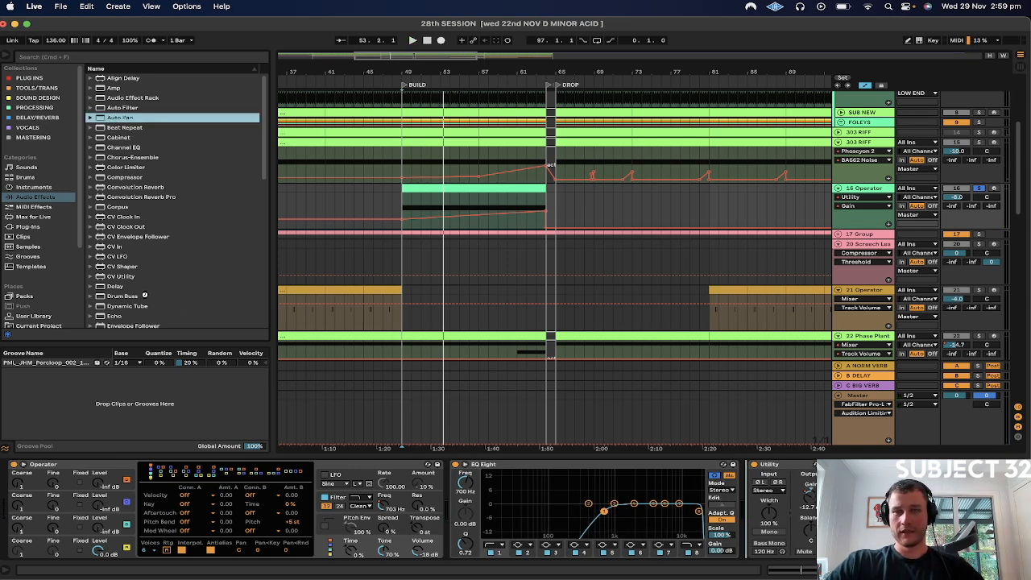
{"action": "key", "text": "Return"}
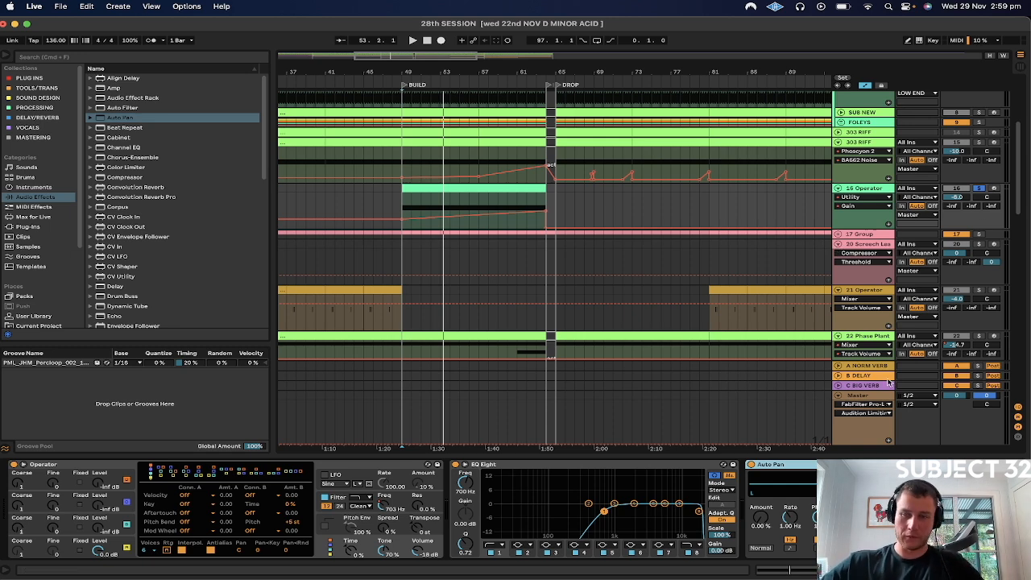
Raise Auto Pan's rate automation to 16.4 Hz and its amount to 100% while playing from bar 57.
{"action": "left_click", "coordinate": [790, 522]}
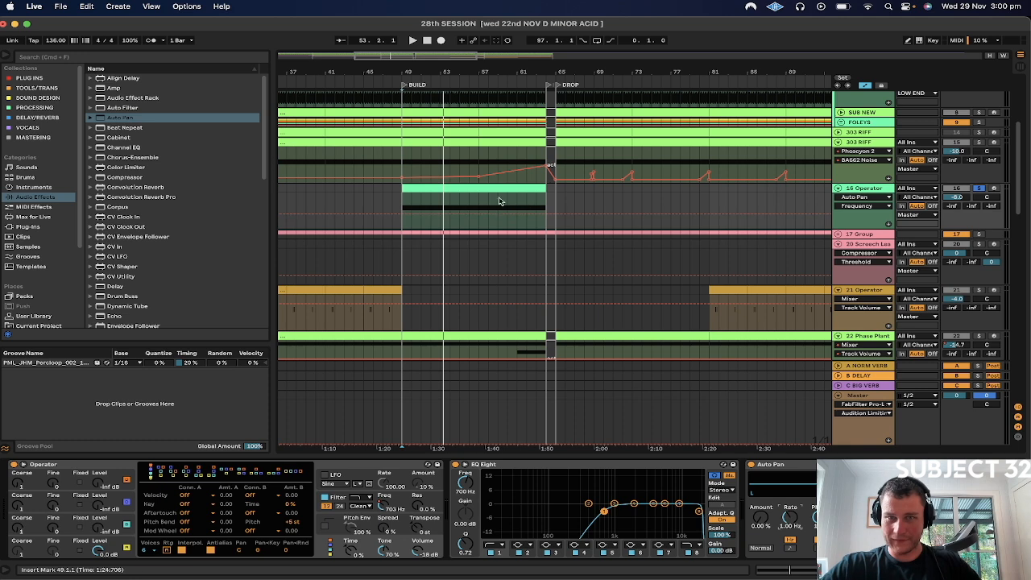
{"action": "left_click_drag", "start_coordinate": [543, 215], "coordinate": [544, 203]}
{"action": "left_click", "coordinate": [480, 220]}
{"action": "key", "text": "space"}
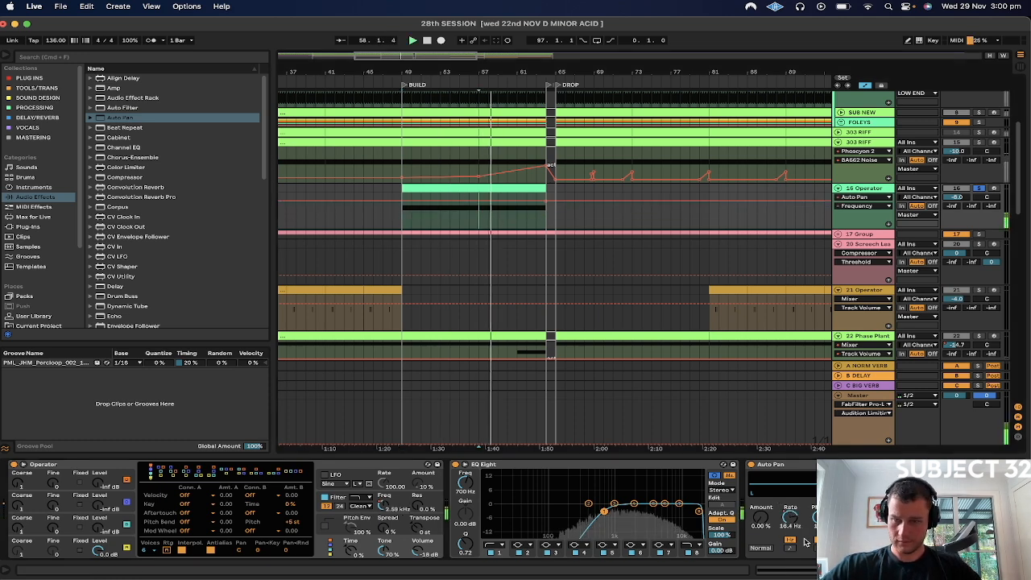
{"action": "left_click_drag", "start_coordinate": [760, 517], "coordinate": [761, 451]}
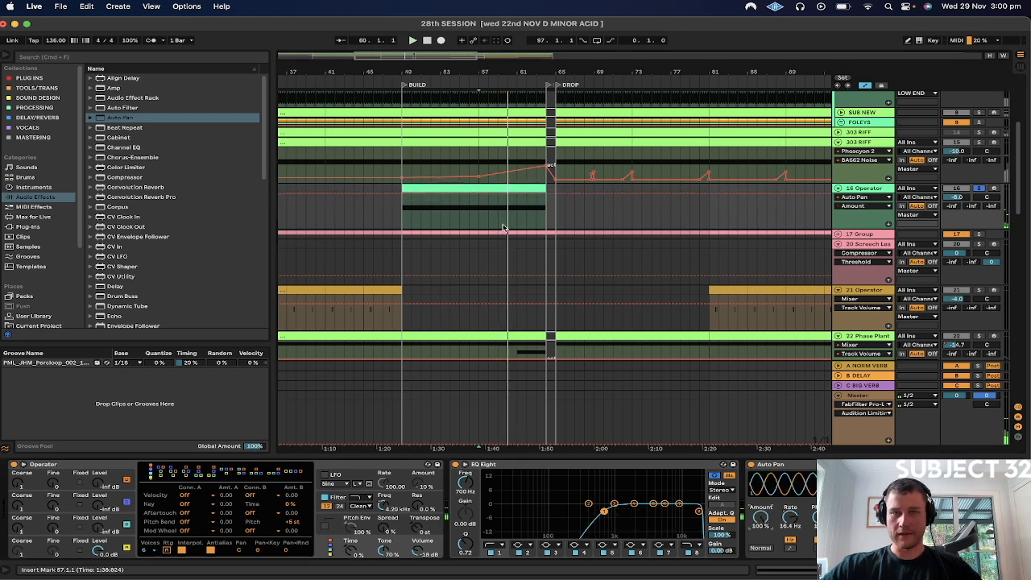
Automate Auto Pan's Amount to rise from about 34% at bar 49 to its peak at bar 64.
{"action": "left_click_drag", "start_coordinate": [547, 195], "coordinate": [548, 202]}
{"action": "left_click_drag", "start_coordinate": [405, 204], "coordinate": [402, 213]}
Automate Auto Pan's Frequency on the noise track to rise from a slow rate at bar 49 to 16.4 Hz at bar 64.
{"action": "key", "text": "space"}
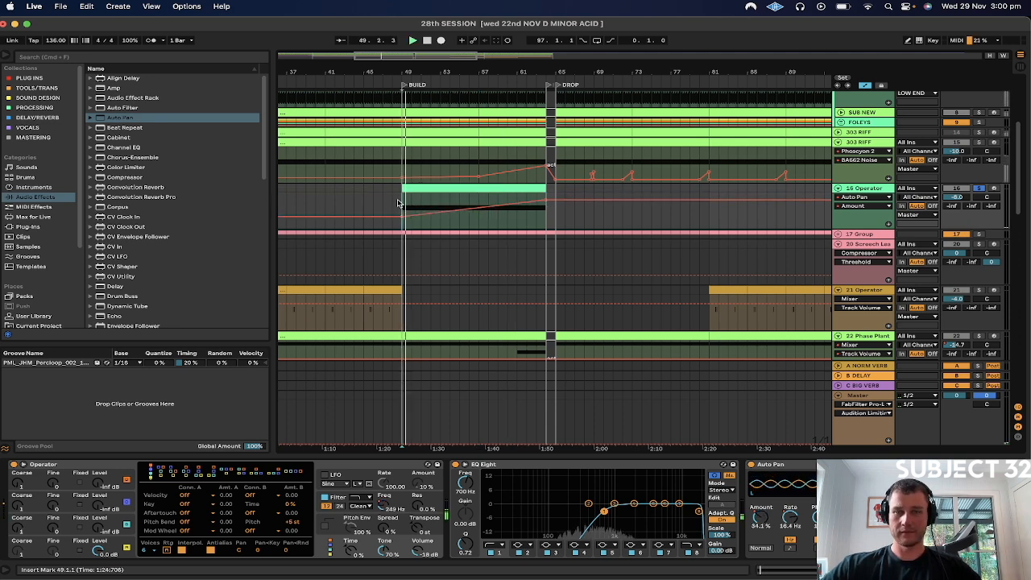
{"action": "left_click_drag", "start_coordinate": [791, 516], "coordinate": [790, 535]}
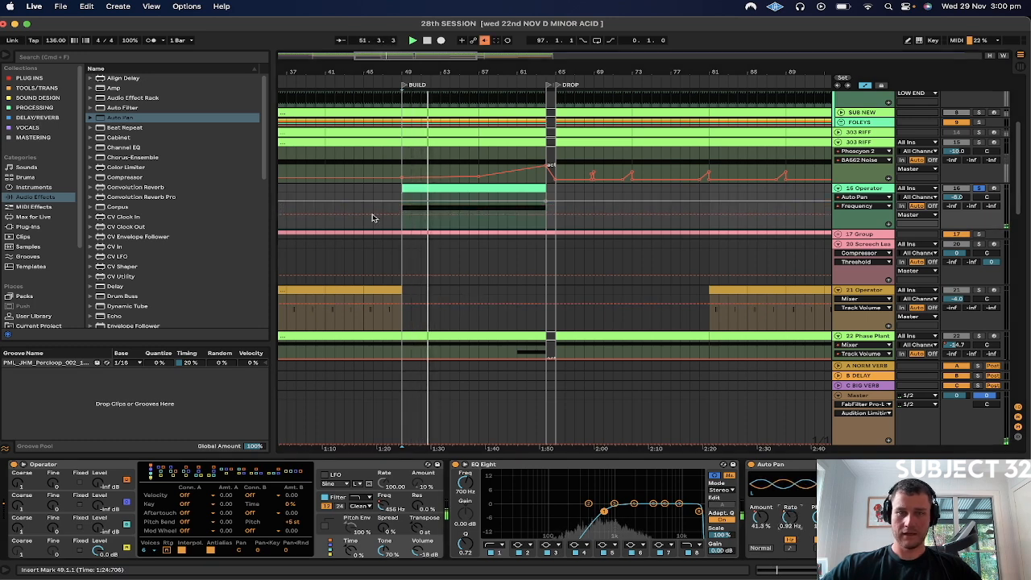
{"action": "left_click_drag", "start_coordinate": [403, 200], "coordinate": [403, 219]}
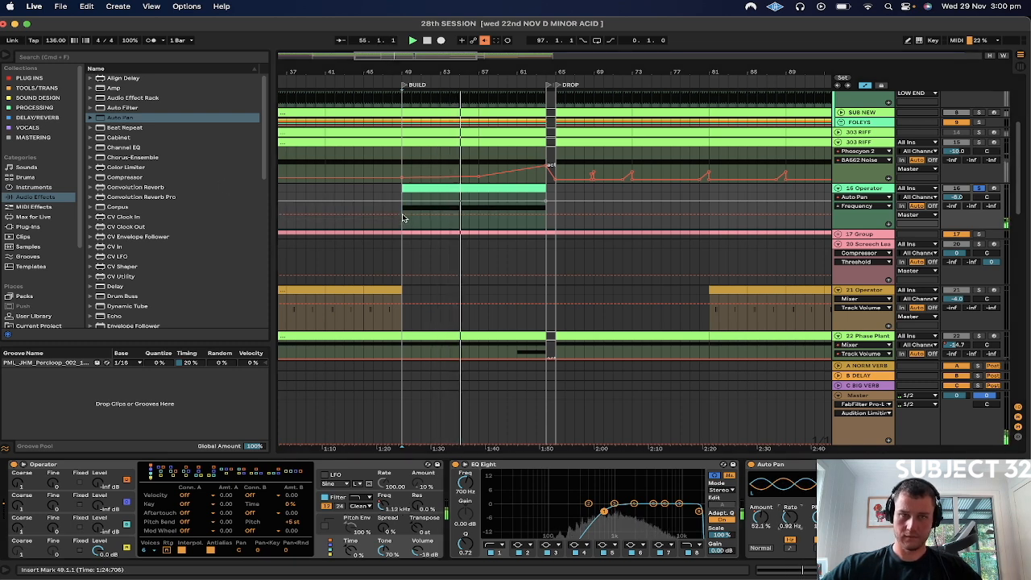
{"action": "left_click", "coordinate": [484, 40]}
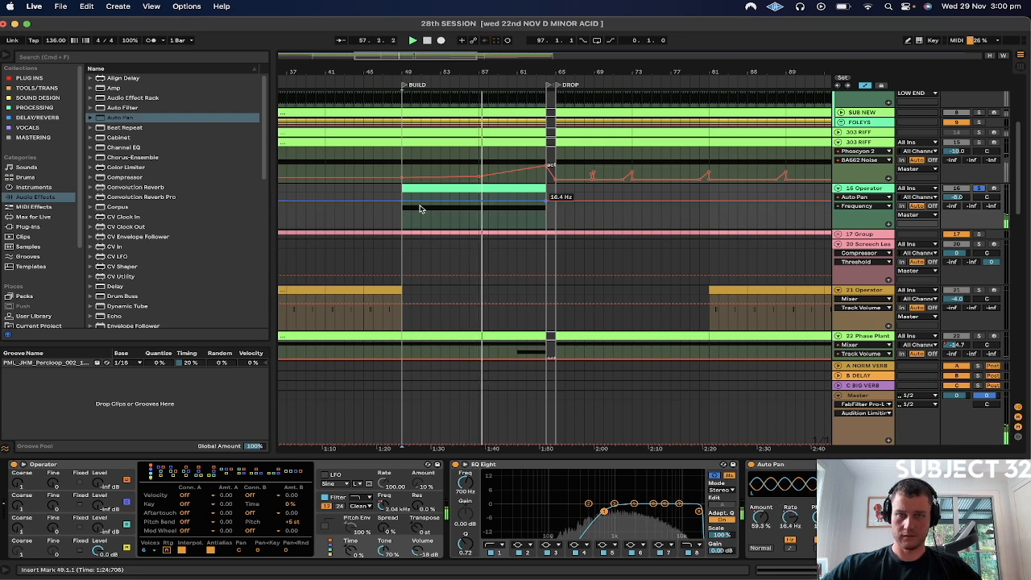
{"action": "left_click_drag", "start_coordinate": [402, 201], "coordinate": [402, 223]}
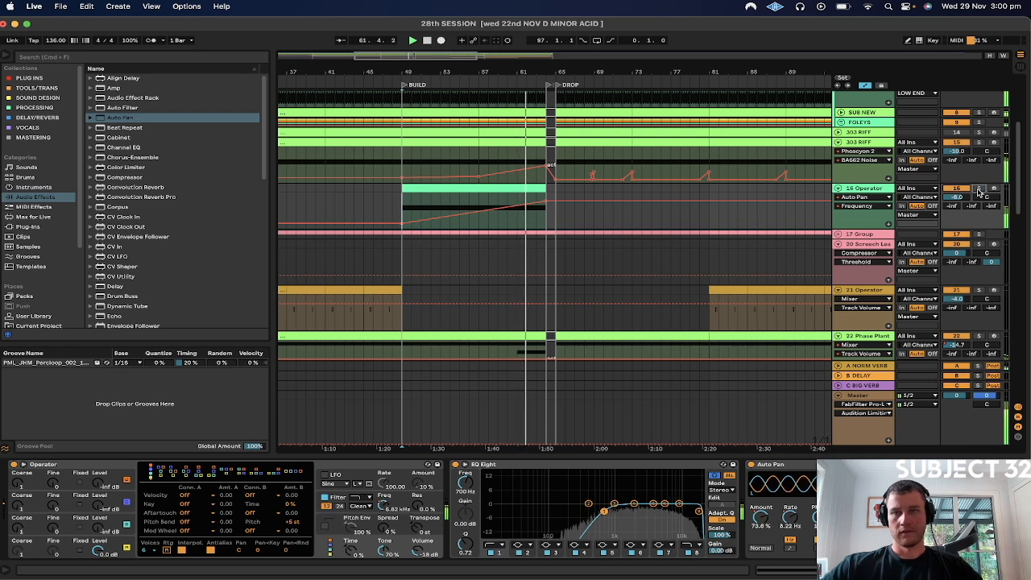
Raise the noise track's volume to -3.3 dB and try Auto Pan's Amount at 100%, restoring its automation.
{"action": "left_click_drag", "start_coordinate": [956, 197], "coordinate": [956, 183]}
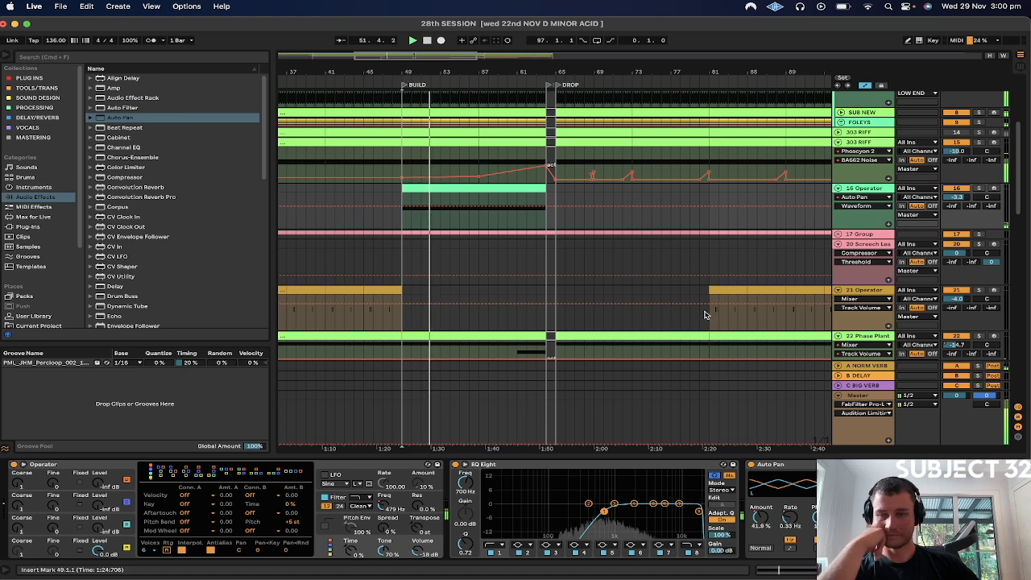
{"action": "left_click", "coordinate": [760, 518]}
{"action": "left_click_drag", "start_coordinate": [763, 522], "coordinate": [764, 467]}
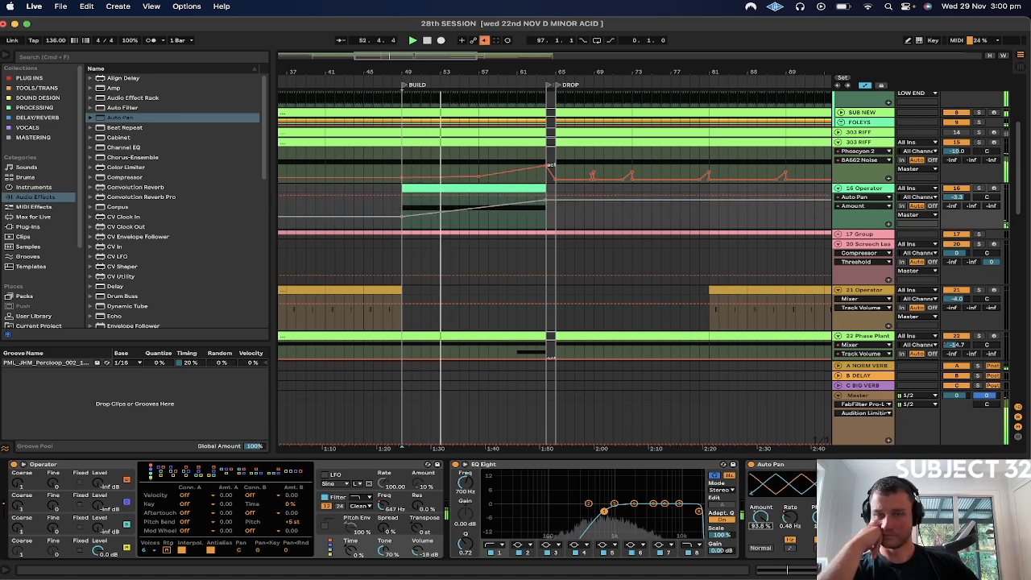
{"action": "key", "text": "super+z"}
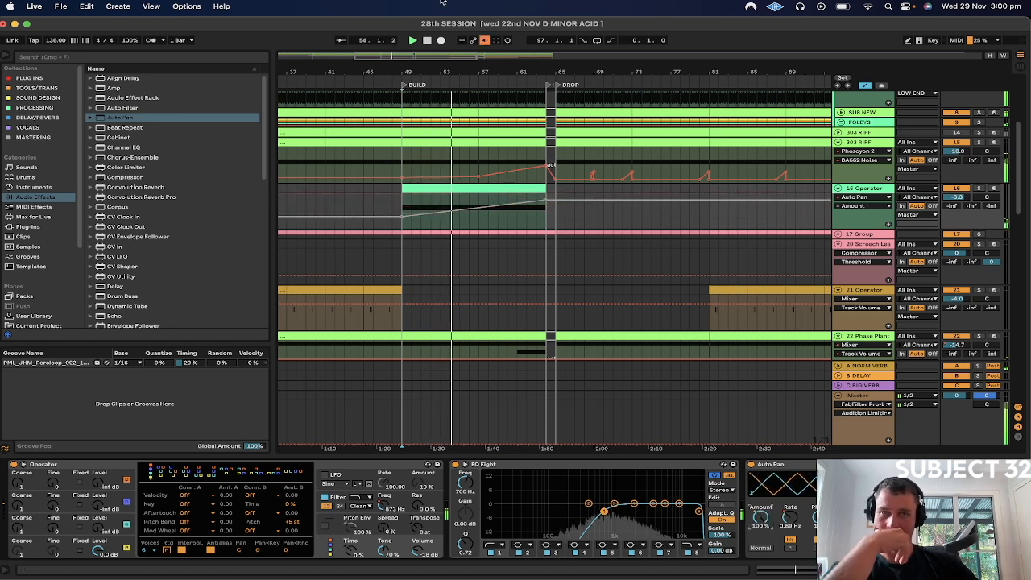
{"action": "left_click", "coordinate": [485, 41]}
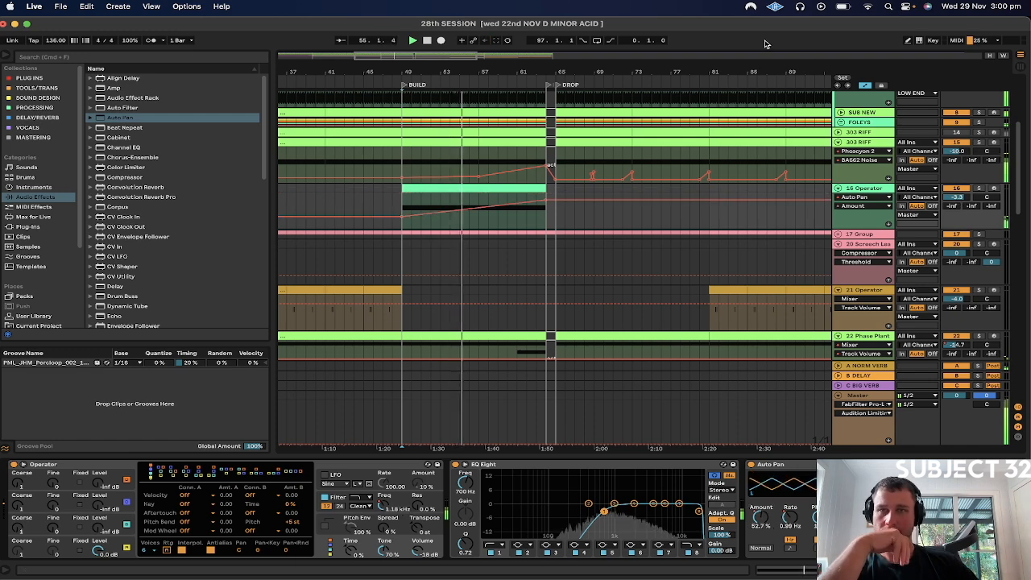
Check the available system sound output devices.
{"action": "left_click", "coordinate": [800, 7]}
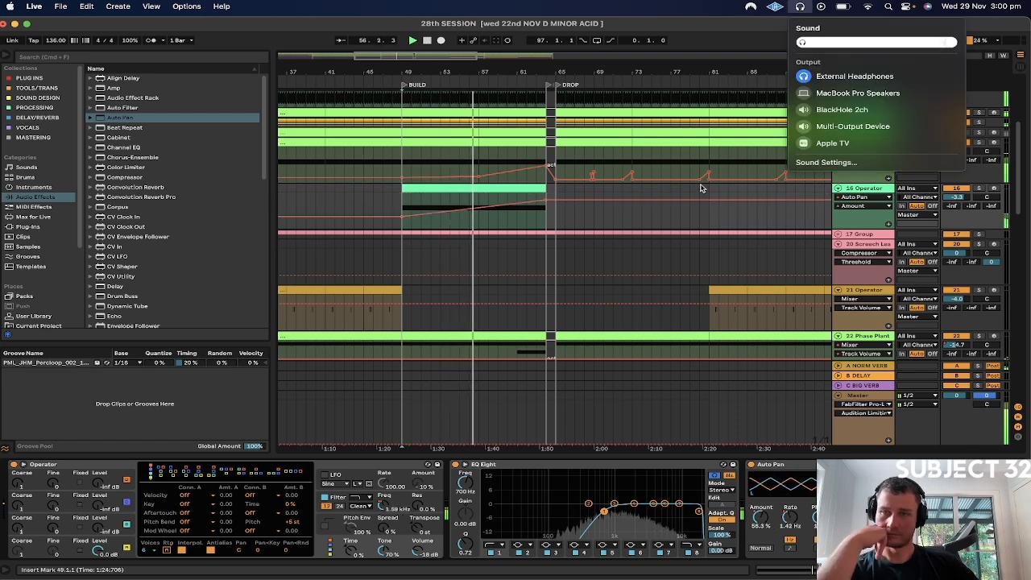
{"action": "left_click", "coordinate": [850, 219]}
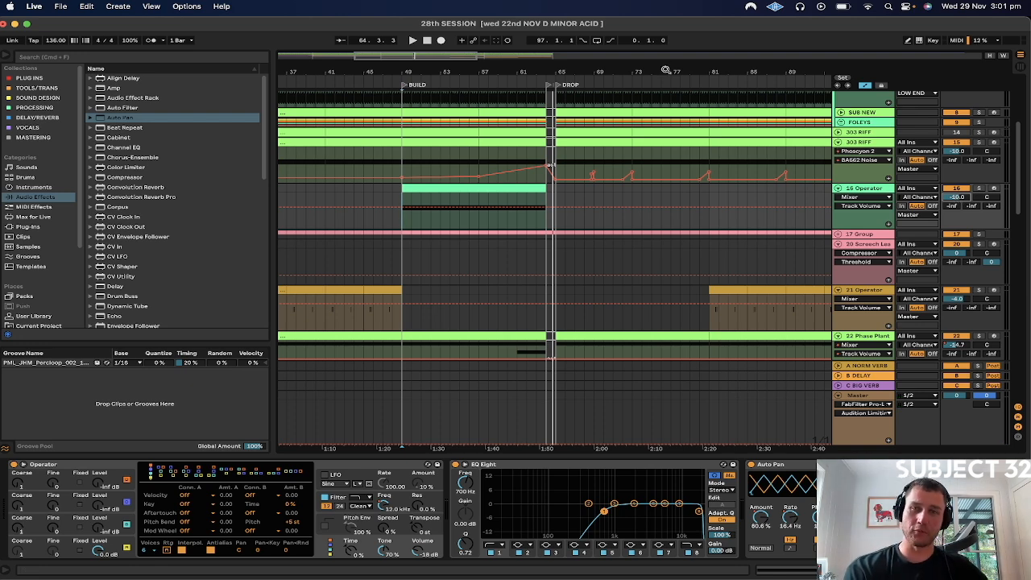
Open the delay chain in the expanded 303 RIFF track's Audio Effect Rack and set the Delay filter's Width to 6.00.
{"action": "left_click", "coordinate": [862, 143]}
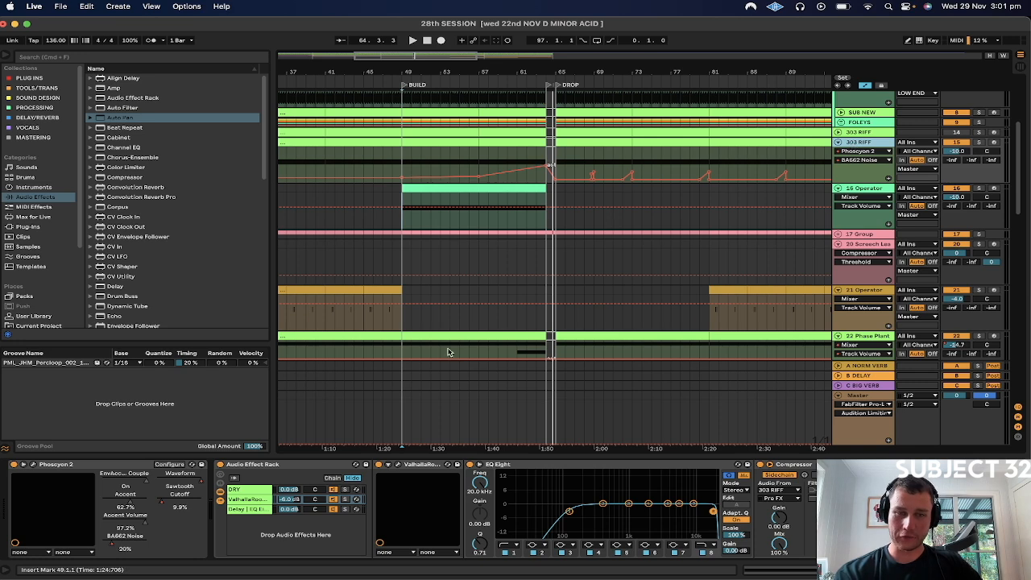
{"action": "left_click", "coordinate": [234, 489]}
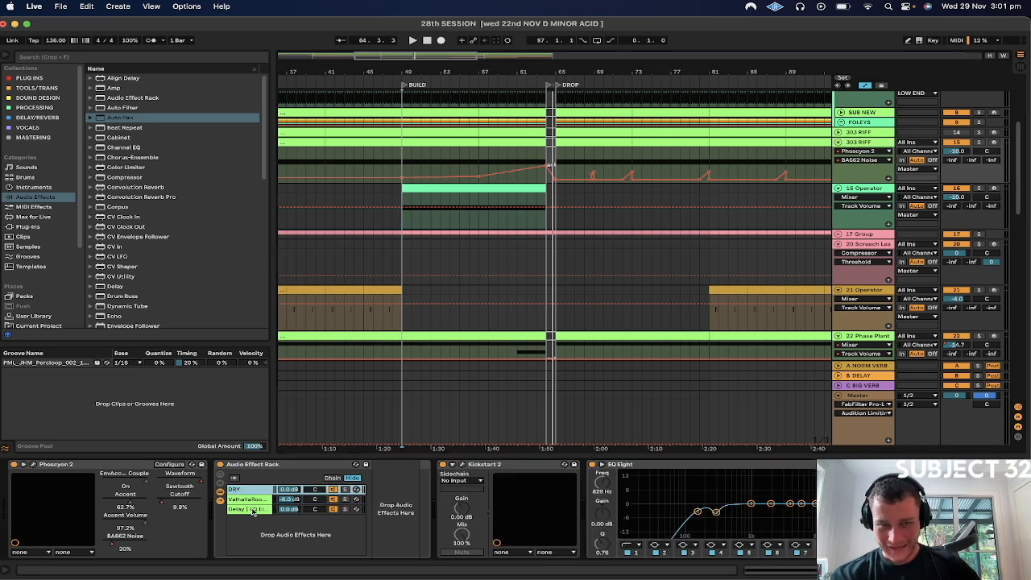
{"action": "left_click", "coordinate": [253, 511]}
{"action": "left_click_drag", "start_coordinate": [545, 525], "coordinate": [545, 536]}
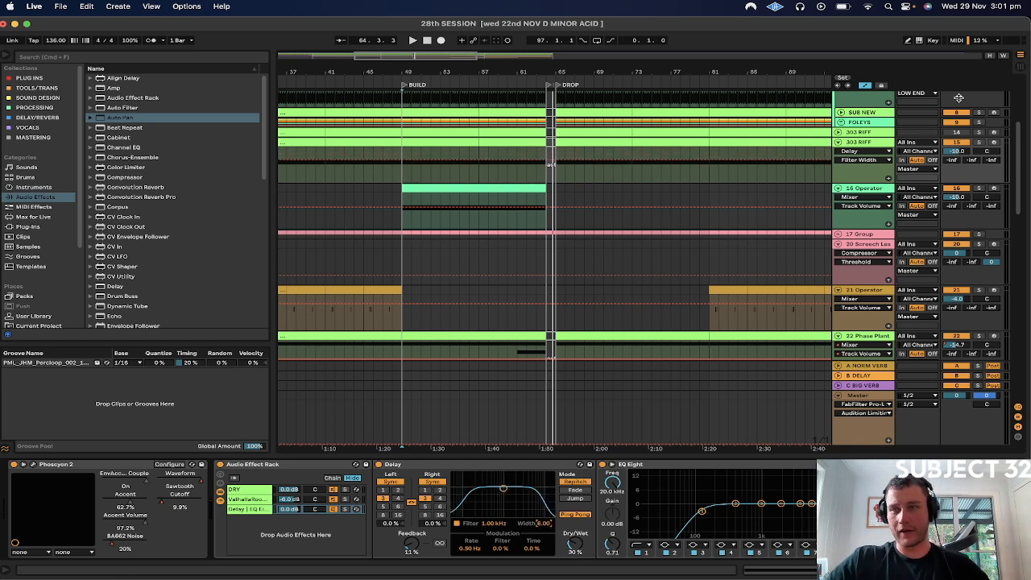
Solo the 303 RIFF track and its delay chain, and set the Delay filter's Width to 5.00 while auditioning from bar 49.
{"action": "left_click", "coordinate": [978, 142]}
{"action": "key", "text": "space"}
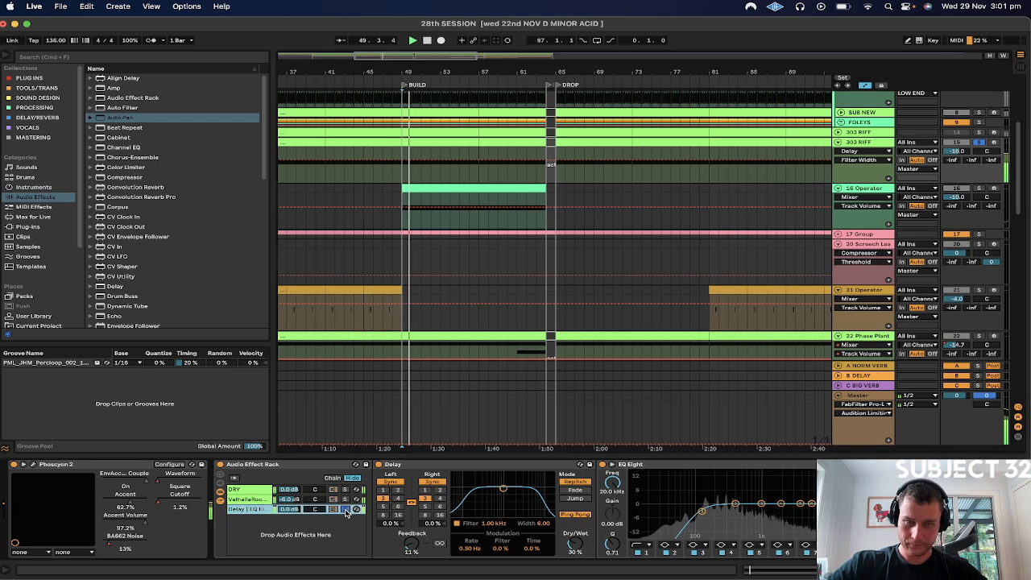
{"action": "key", "text": "space"}
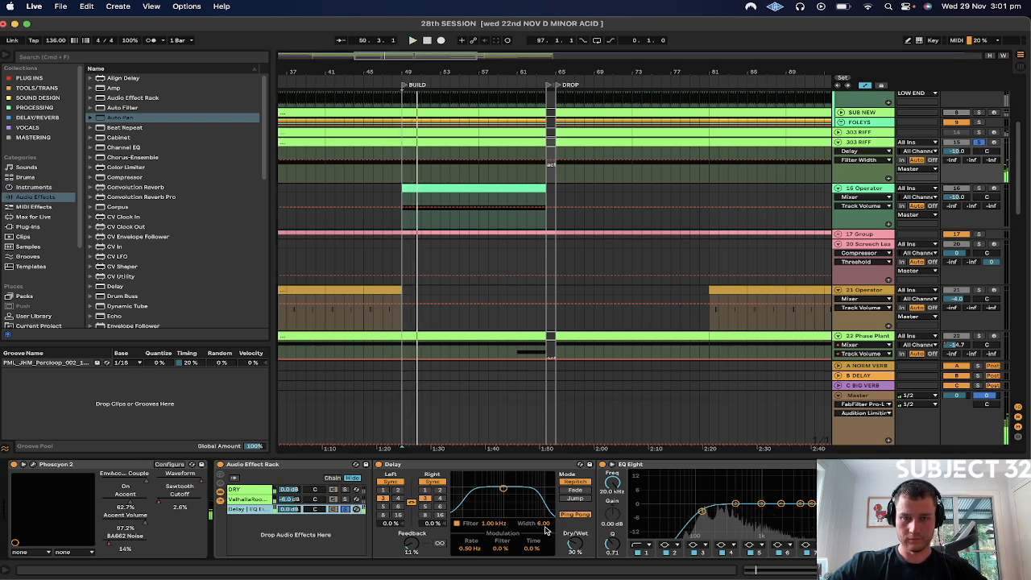
{"action": "key", "text": "space"}
{"action": "left_click_drag", "start_coordinate": [544, 526], "coordinate": [544, 557]}
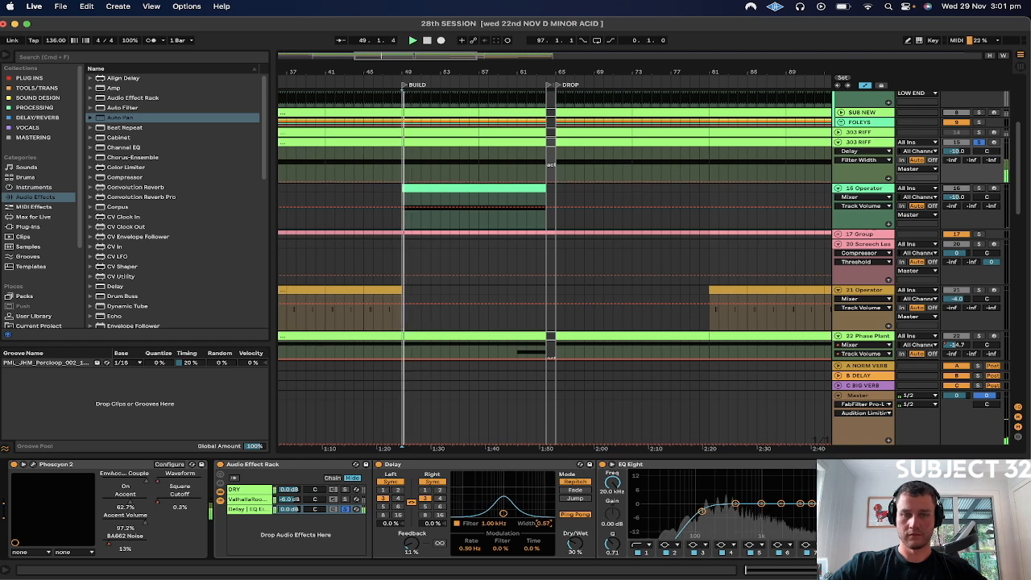
{"action": "left_click_drag", "start_coordinate": [545, 524], "coordinate": [545, 504]}
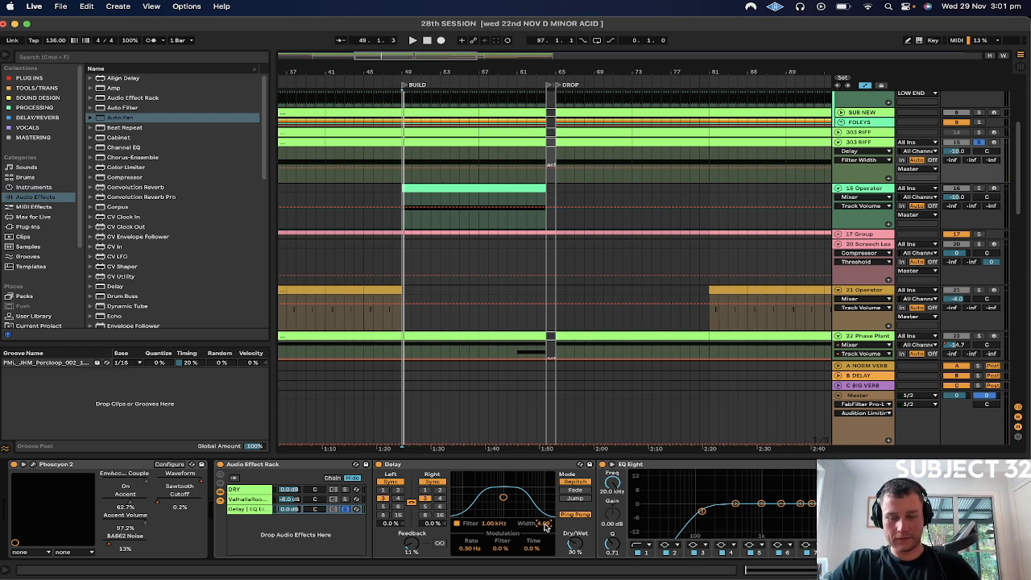
{"action": "key", "text": "Return"}
{"action": "key", "text": "space"}
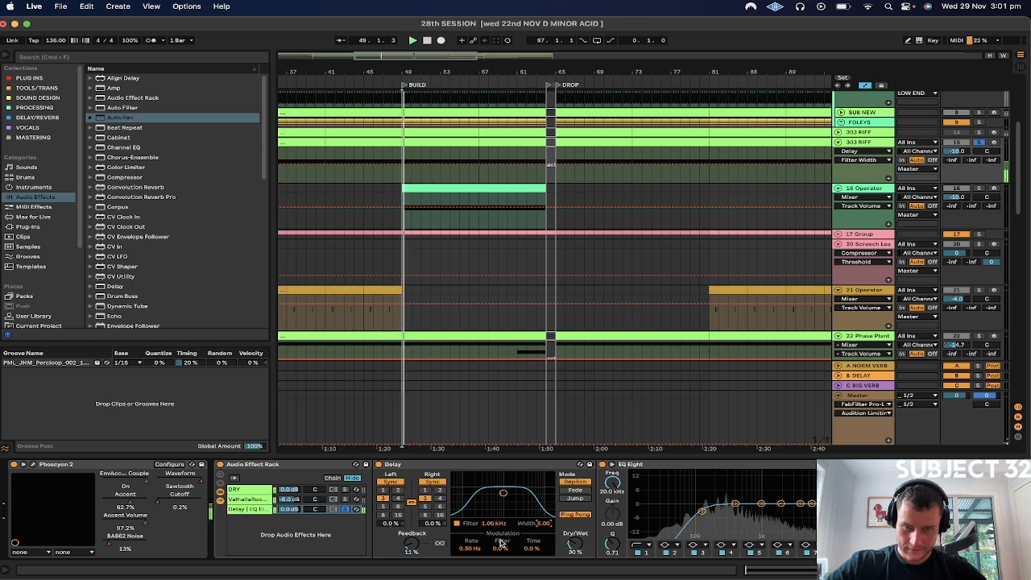
Try different centre frequencies for the Delay's filter and set it to 2.00 kHz.
{"action": "mouse_move", "coordinate": [504, 495]}
{"action": "left_mouse_down"}
{"action": "mouse_move", "coordinate": [452, 492]}
{"action": "mouse_move", "coordinate": [523, 493]}
{"action": "left_mouse_up"}
{"action": "key", "text": "space"}
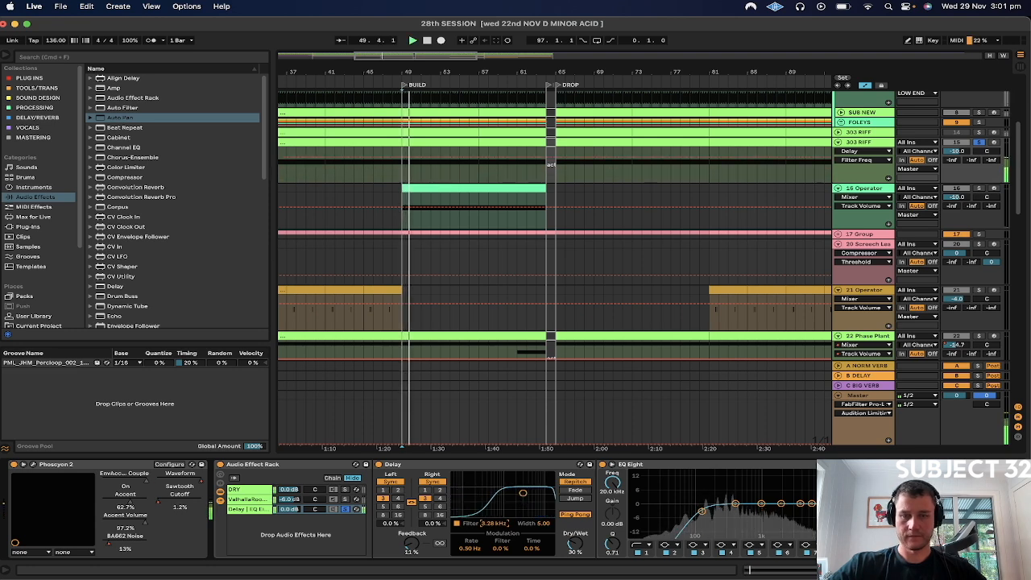
{"action": "left_click_drag", "start_coordinate": [523, 493], "coordinate": [492, 528]}
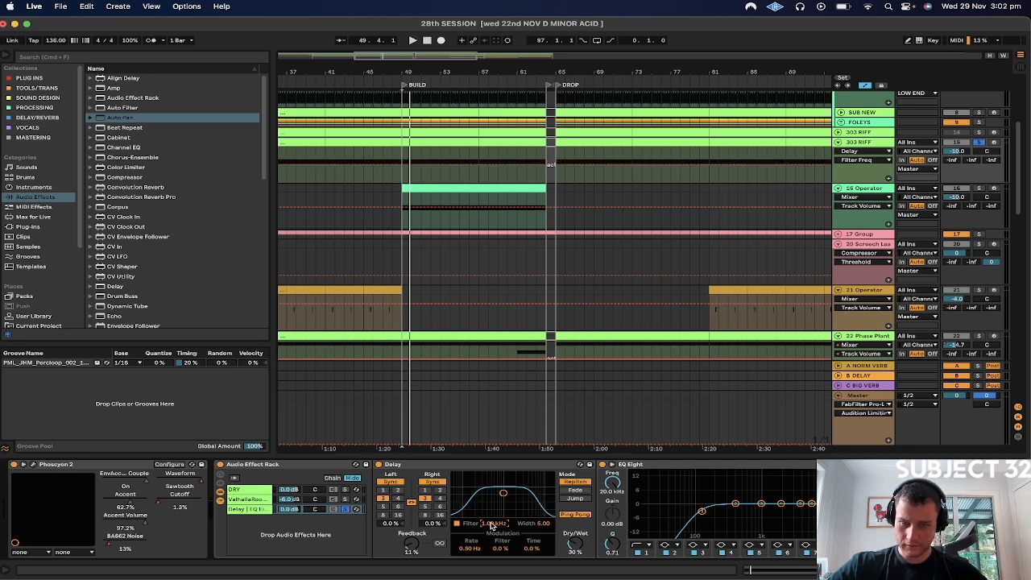
{"action": "type", "text": "2000"}
{"action": "key", "text": "Return"}
{"action": "key", "text": "space"}
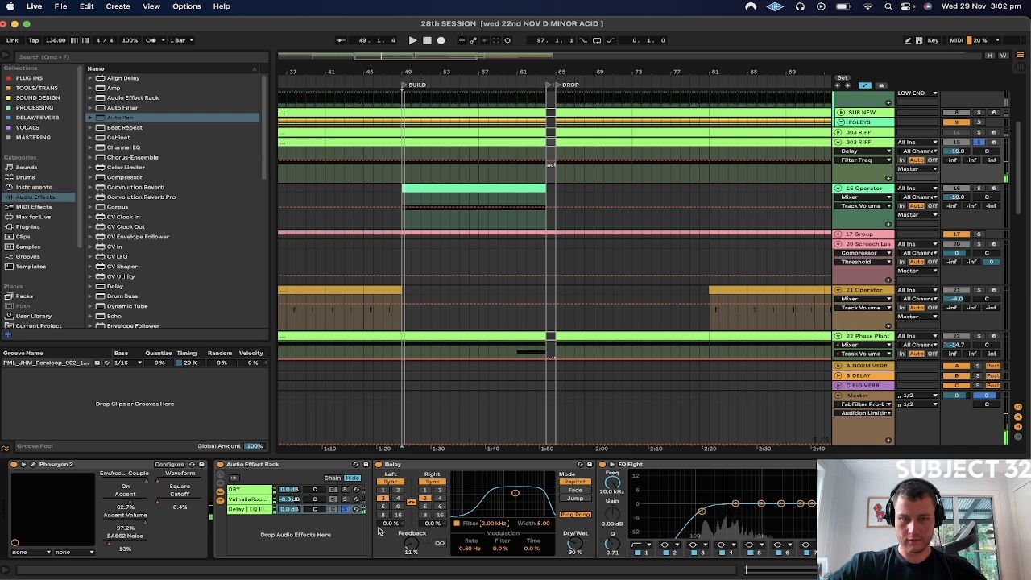
Unsolo the delay chain, lower its volume to -6.0 dB, compare playback with the chain off and on, and unsolo the 303 RIFF track.
{"action": "left_click", "coordinate": [345, 509]}
{"action": "key", "text": "space"}
{"action": "key", "text": "space"}
{"action": "key", "text": "space"}
{"action": "left_click_drag", "start_coordinate": [290, 509], "coordinate": [289, 514]}
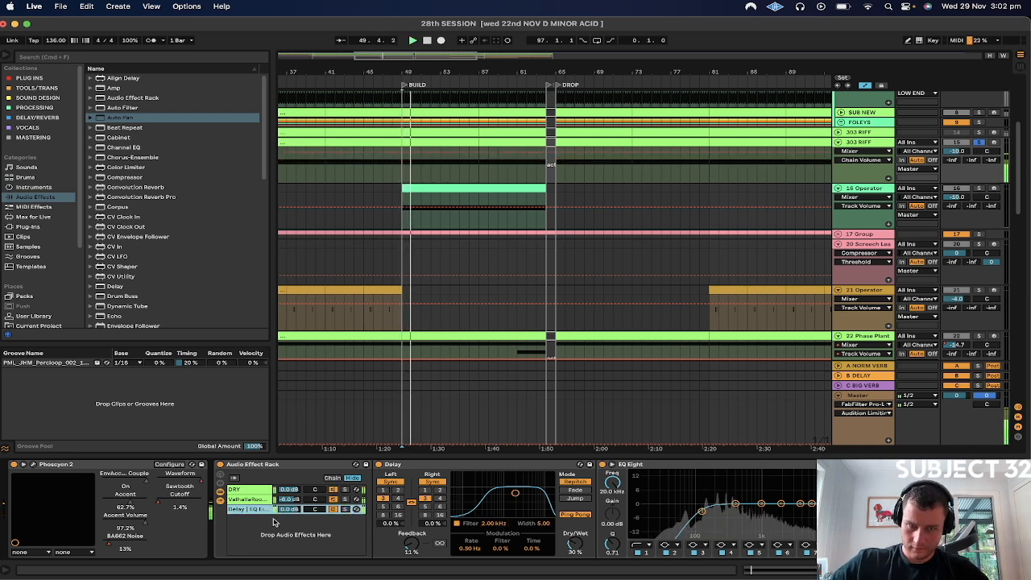
{"action": "left_click", "coordinate": [332, 509]}
{"action": "left_click", "coordinate": [332, 509]}
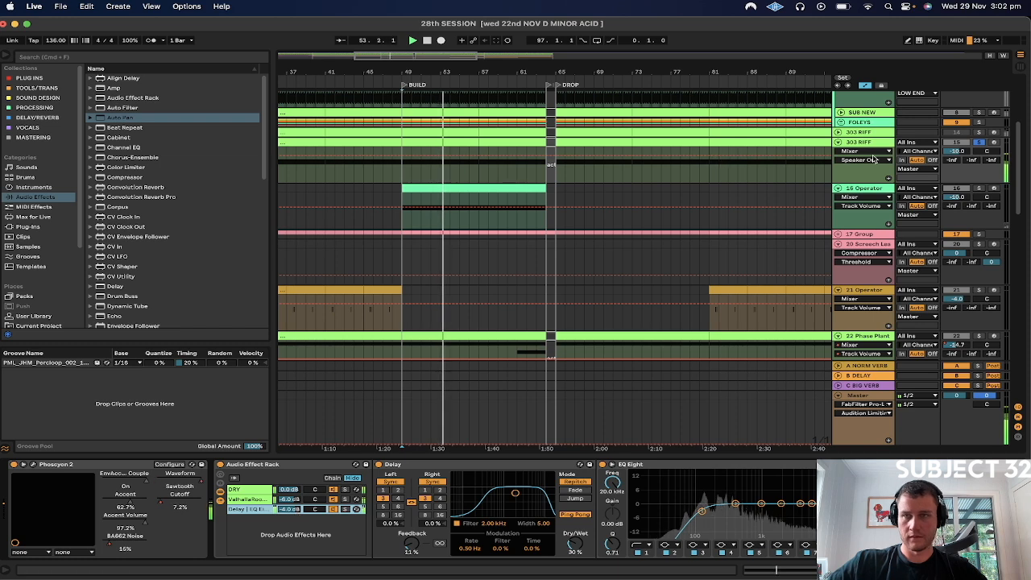
{"action": "left_click", "coordinate": [978, 143]}
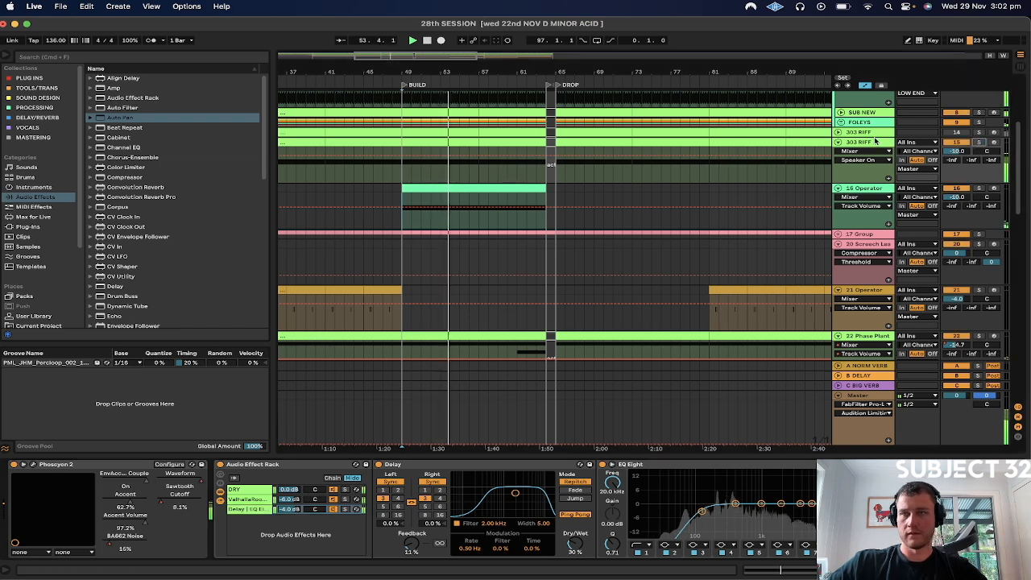
Load Reverb after Auto Pan on the soloed noise track and set its Decay Time to 4.76 s while playing from bar 60.
{"action": "left_click", "coordinate": [505, 168]}
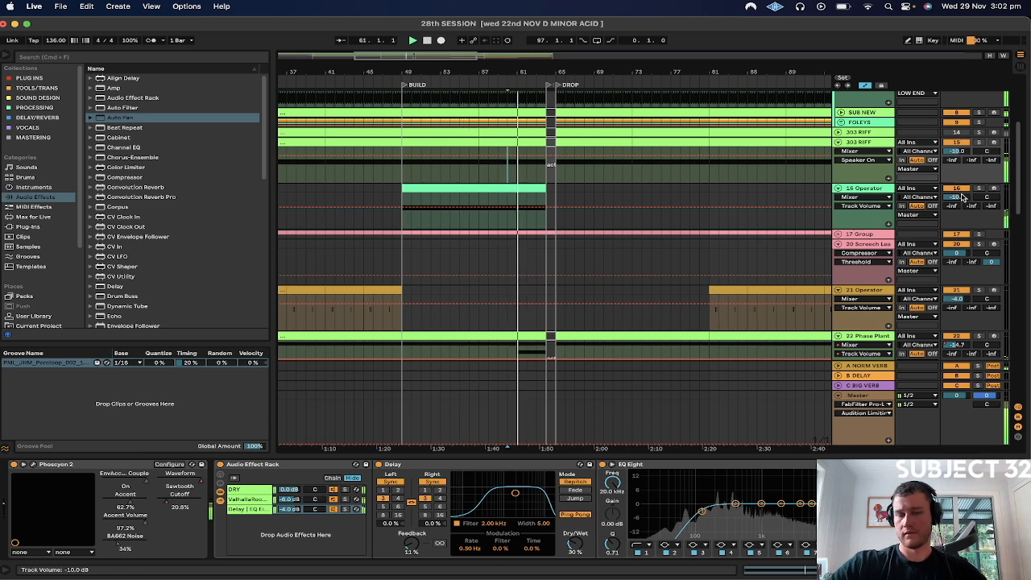
{"action": "left_click", "coordinate": [878, 197]}
{"action": "left_click", "coordinate": [853, 243]}
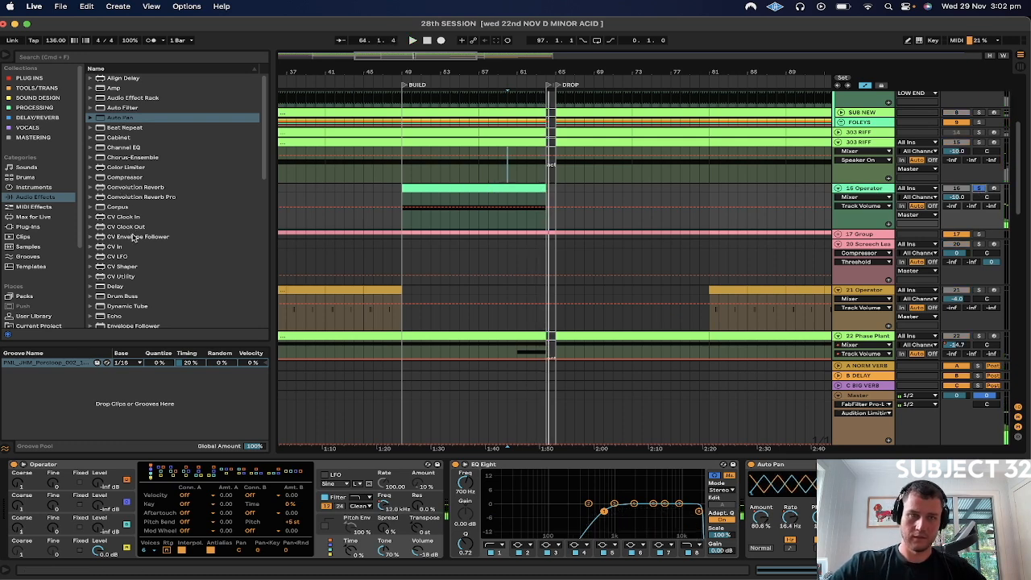
{"action": "scroll", "coordinate": [137, 277], "scroll_direction": "down", "scroll_amount": 10}
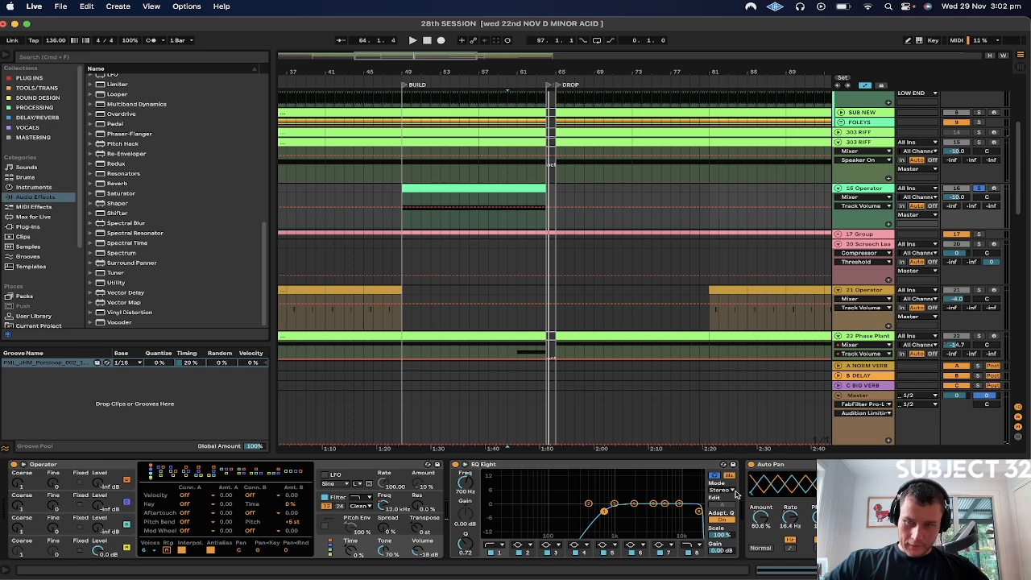
{"action": "left_click", "coordinate": [119, 184]}
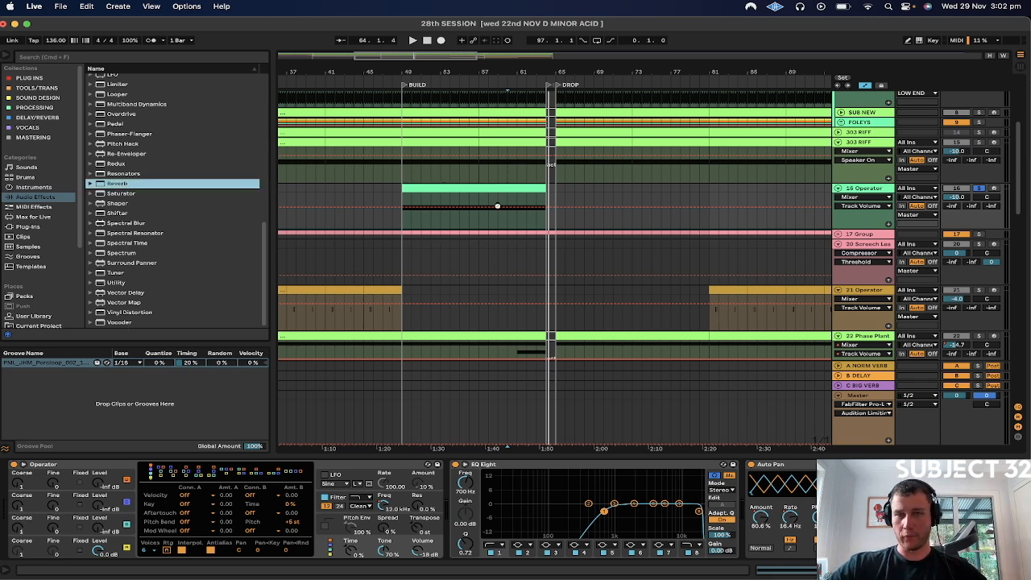
{"action": "key", "text": "Return"}
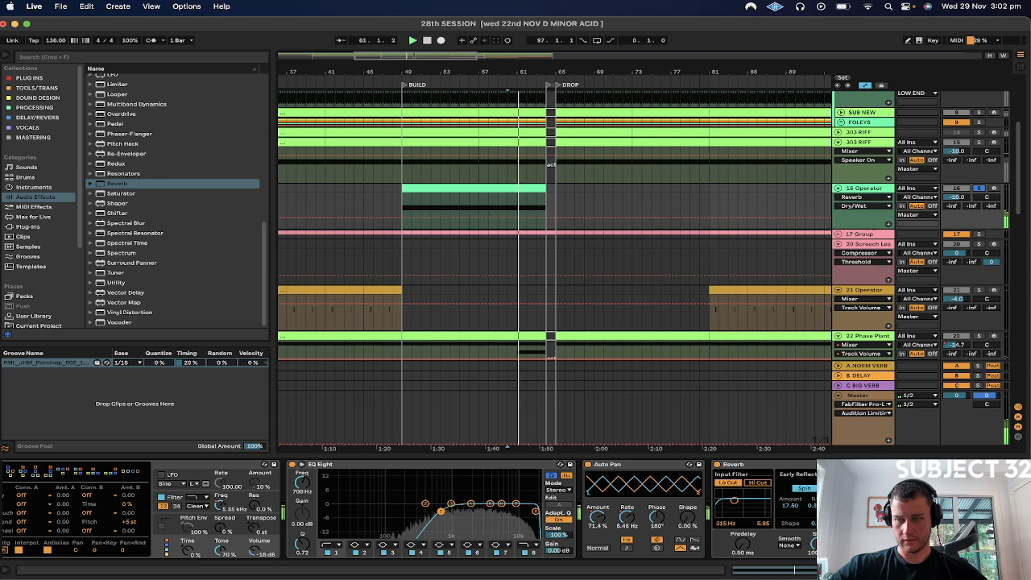
{"action": "left_click_drag", "start_coordinate": [860, 541], "coordinate": [860, 522]}
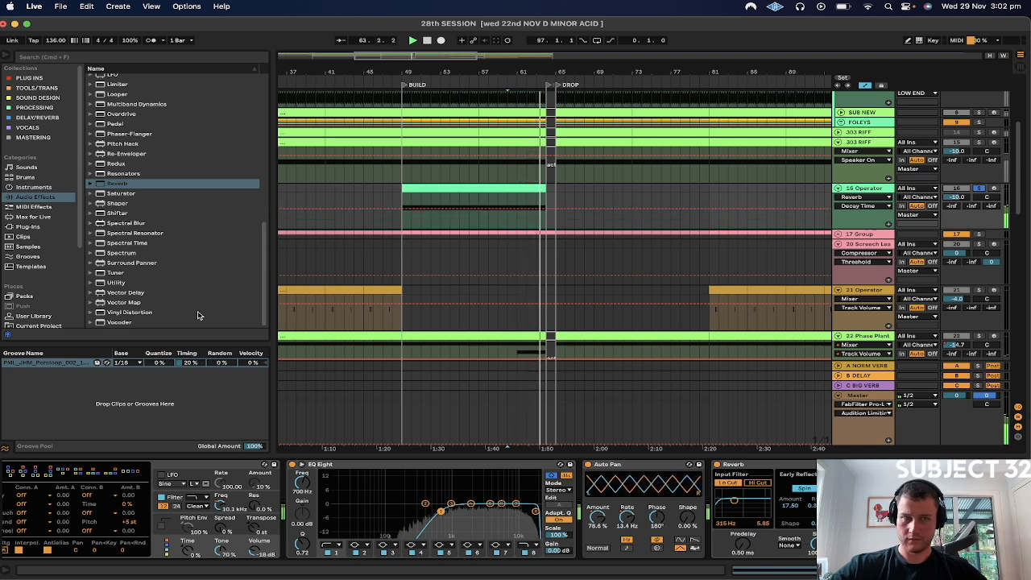
Load Overdrive after Reverb on the noise track and audition the riser from bar 60.
{"action": "scroll", "coordinate": [198, 315], "scroll_direction": "up", "scroll_amount": 4}
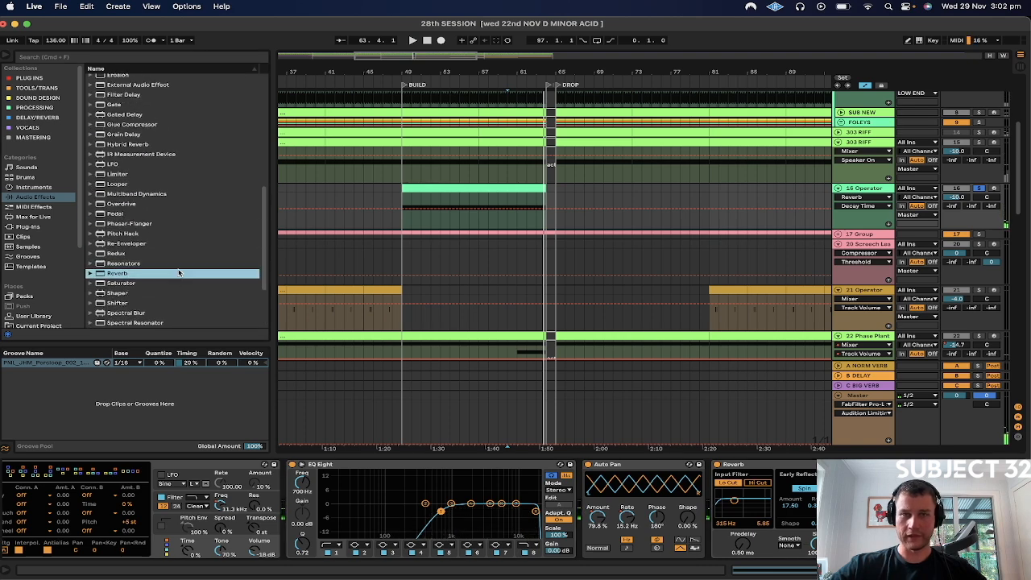
{"action": "left_click", "coordinate": [117, 205]}
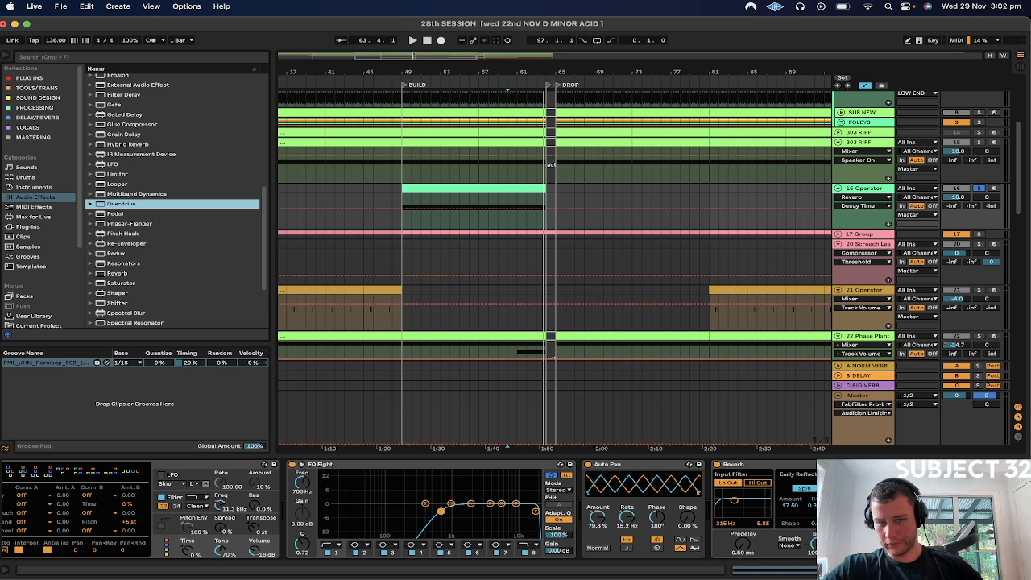
{"action": "left_click_drag", "start_coordinate": [117, 205], "coordinate": [926, 508]}
{"action": "key", "text": "space"}
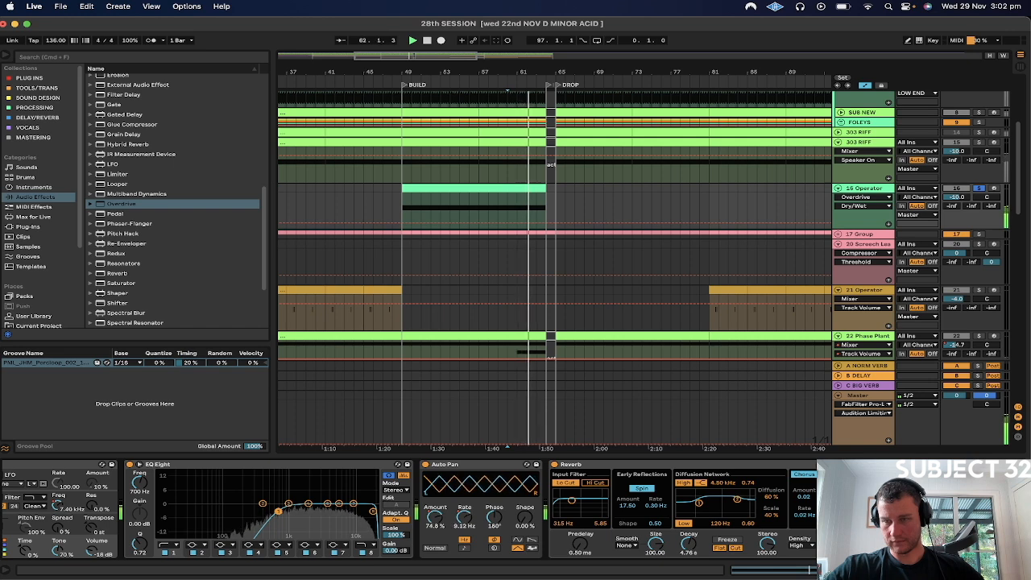
{"action": "key", "text": "space"}
{"action": "key", "text": "space"}
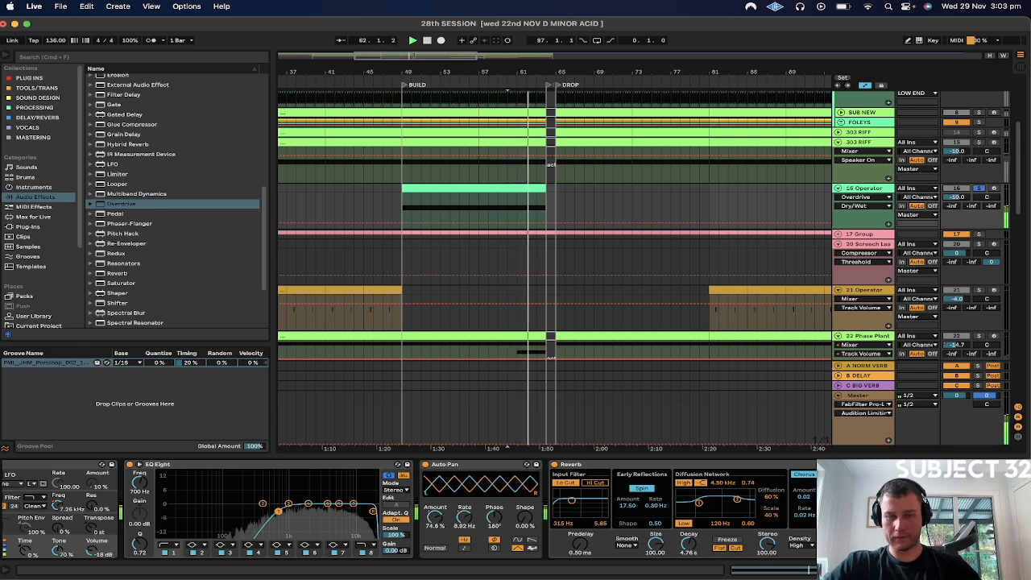
Move Overdrive between Auto Pan and Reverb, and shift Auto Pan behind Reverb on the soloed noise track while auditioning the riser.
{"action": "left_click", "coordinate": [865, 206]}
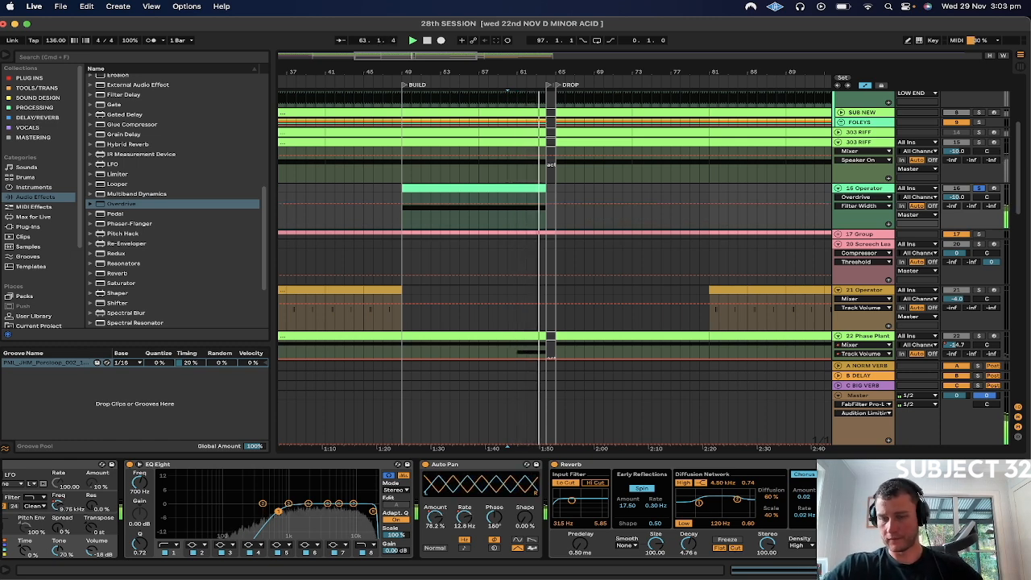
{"action": "key", "text": "space"}
{"action": "key", "text": "space"}
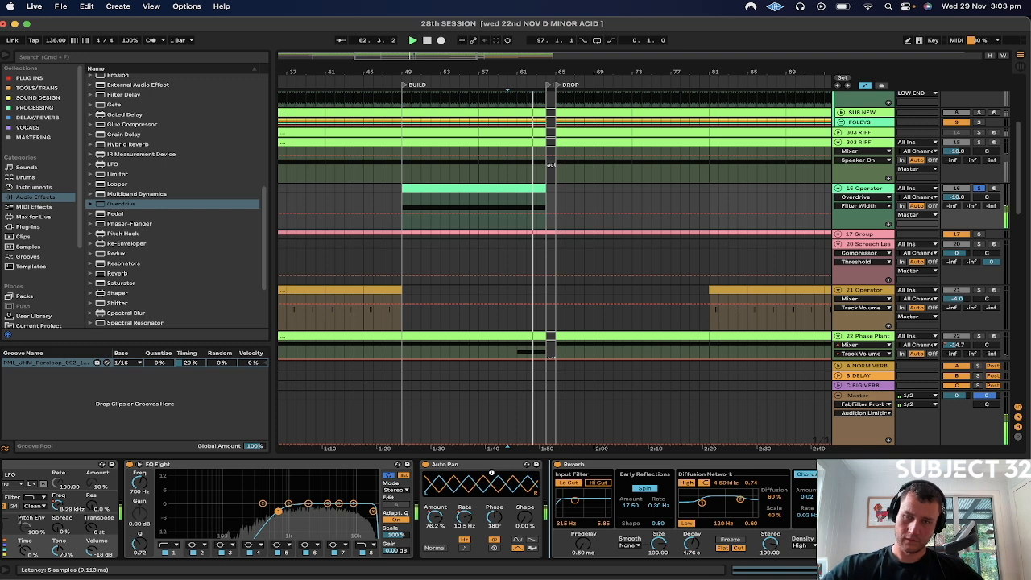
{"action": "key", "text": "Return"}
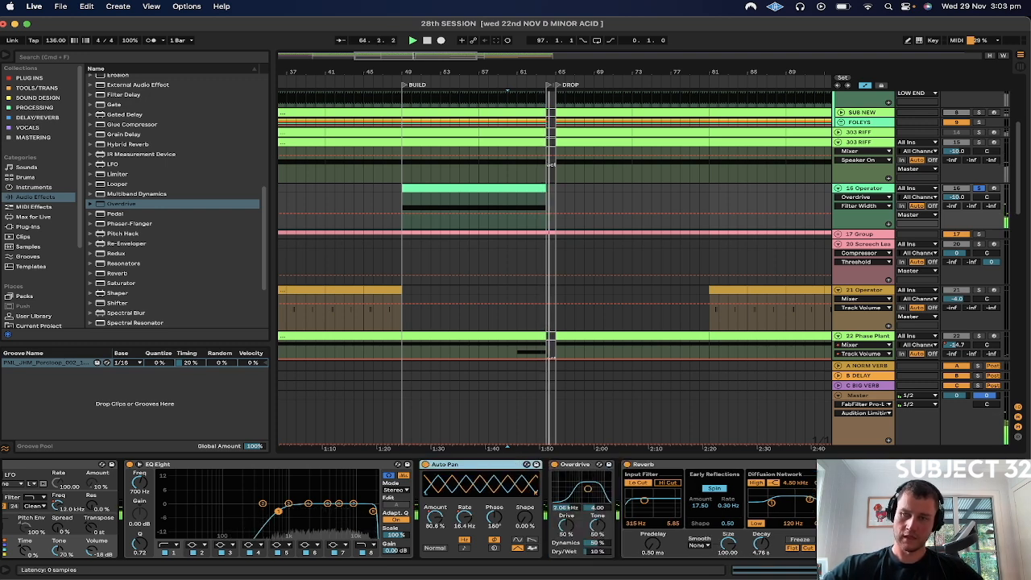
{"action": "key", "text": "Delete"}
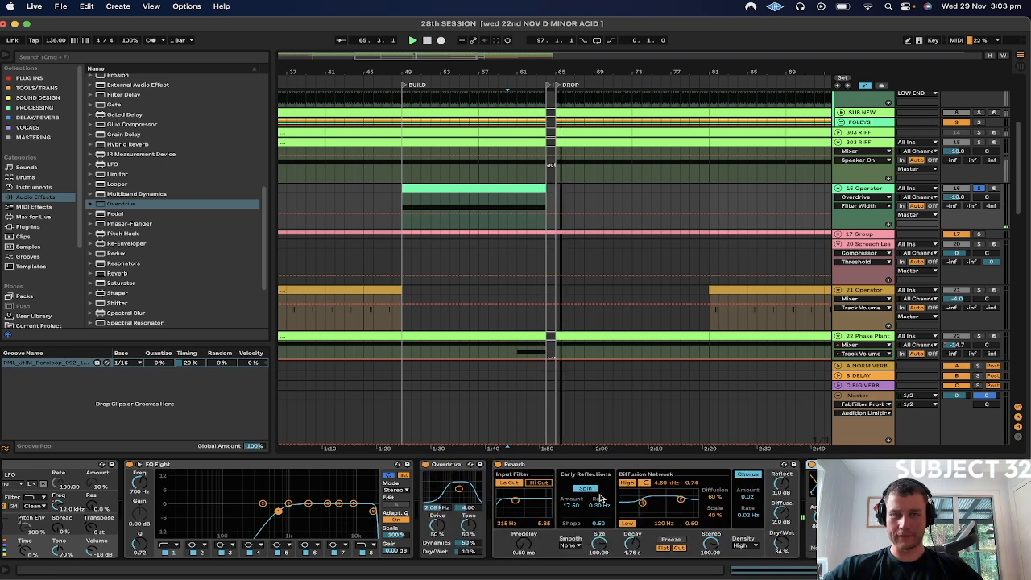
Replay the riser from bar 60 and move Auto Pan between Overdrive and Reverb on the noise track.
{"action": "key", "text": "space"}
{"action": "key", "text": "space"}
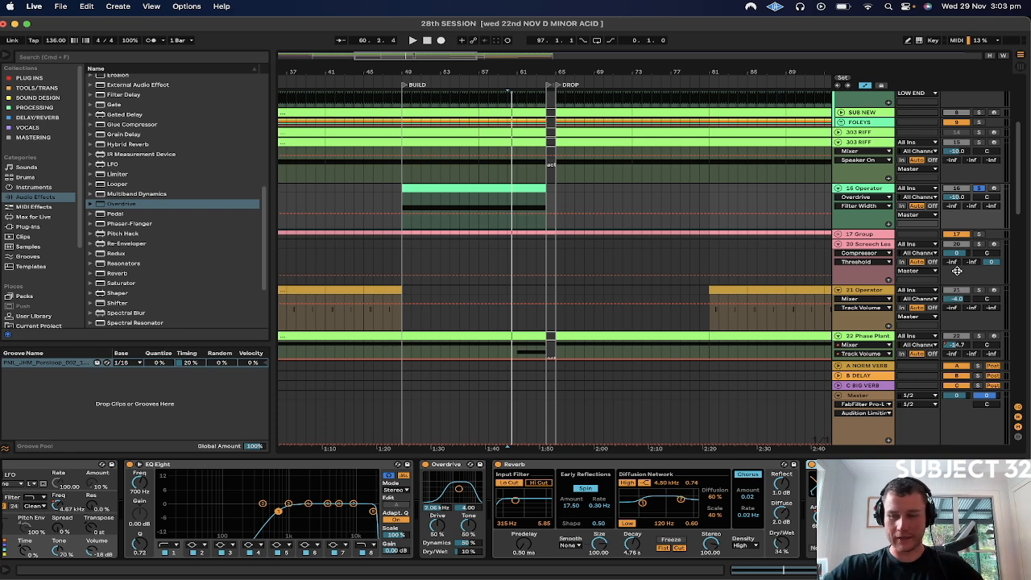
{"action": "left_click", "coordinate": [501, 483]}
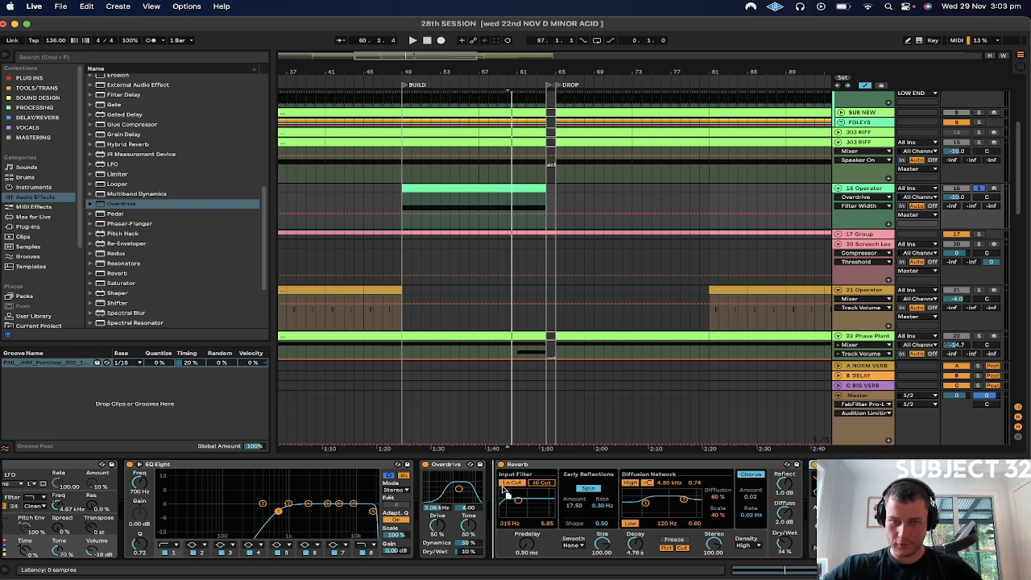
{"action": "left_click_drag", "start_coordinate": [501, 485], "coordinate": [503, 489]}
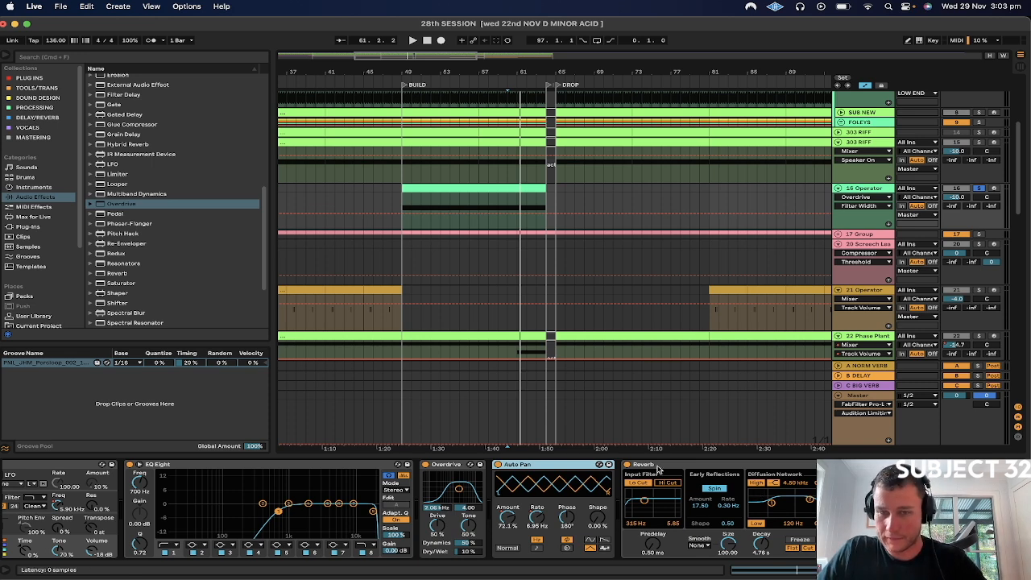
{"action": "left_click", "coordinate": [660, 468]}
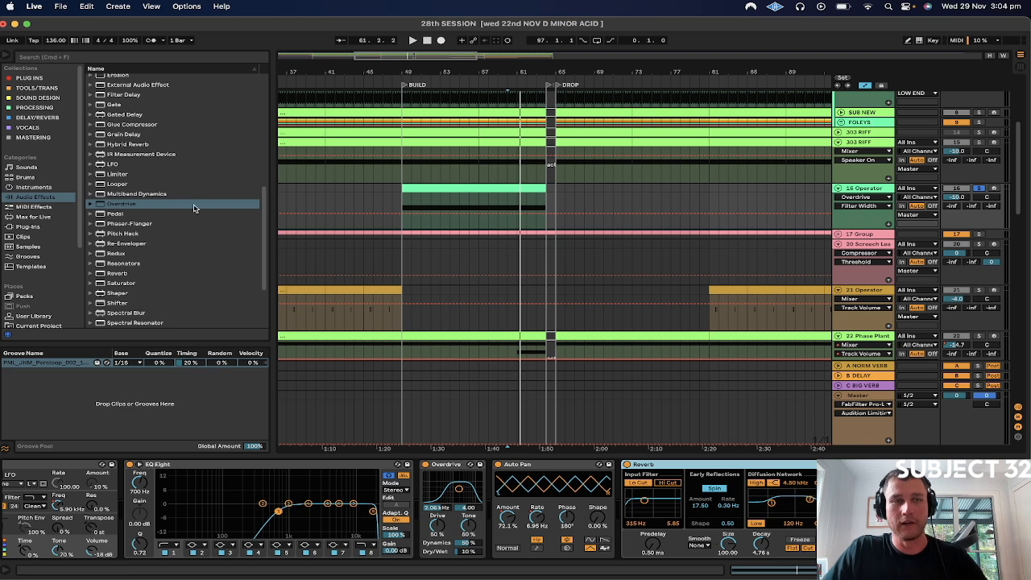
Find and select Compressor in the audio effects list.
{"action": "scroll", "coordinate": [184, 229], "scroll_direction": "up", "scroll_amount": 5}
{"action": "scroll", "coordinate": [184, 229], "scroll_direction": "up", "scroll_amount": 5}
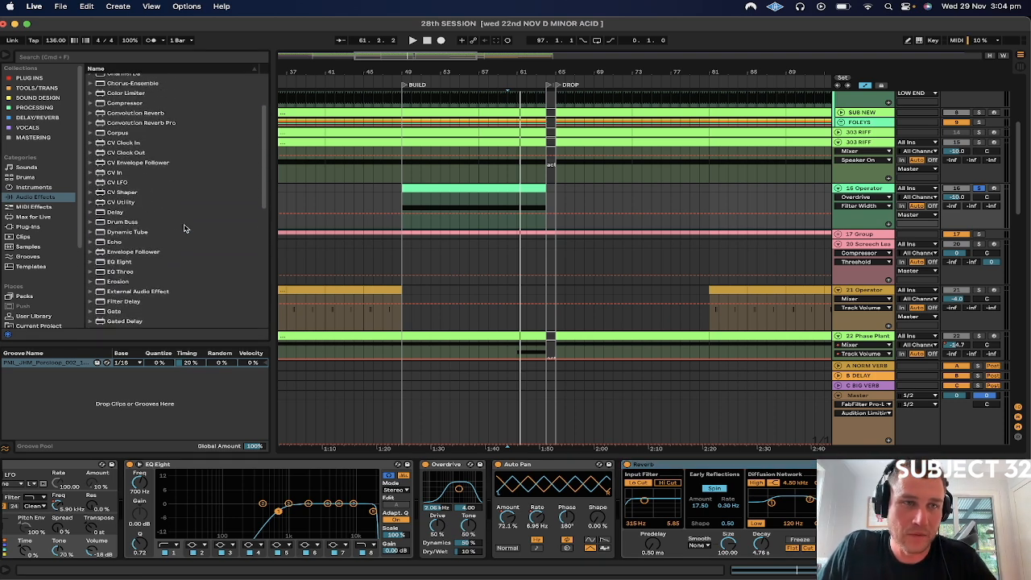
{"action": "scroll", "coordinate": [145, 174], "scroll_direction": "up", "scroll_amount": 2}
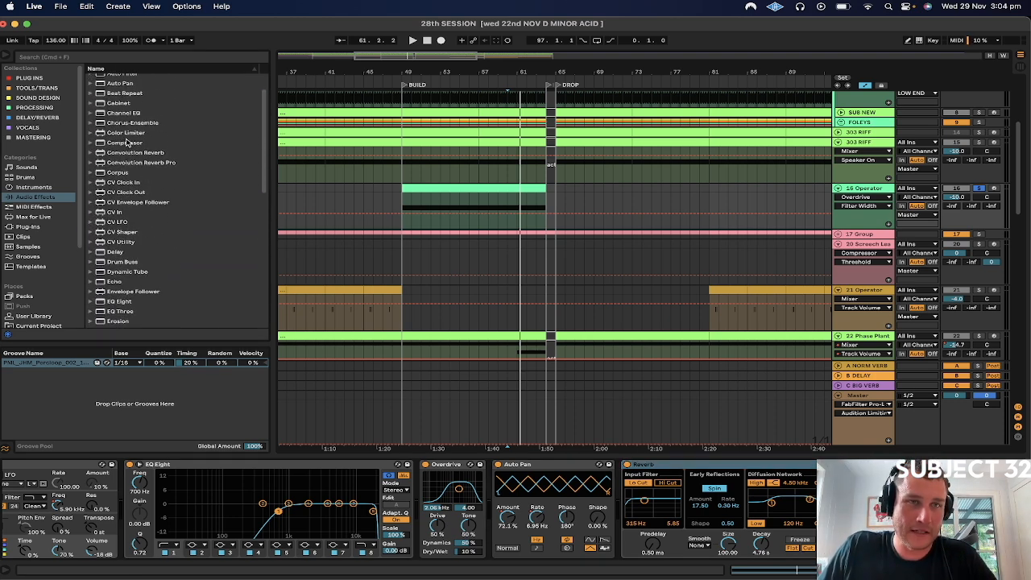
{"action": "left_click", "coordinate": [127, 143]}
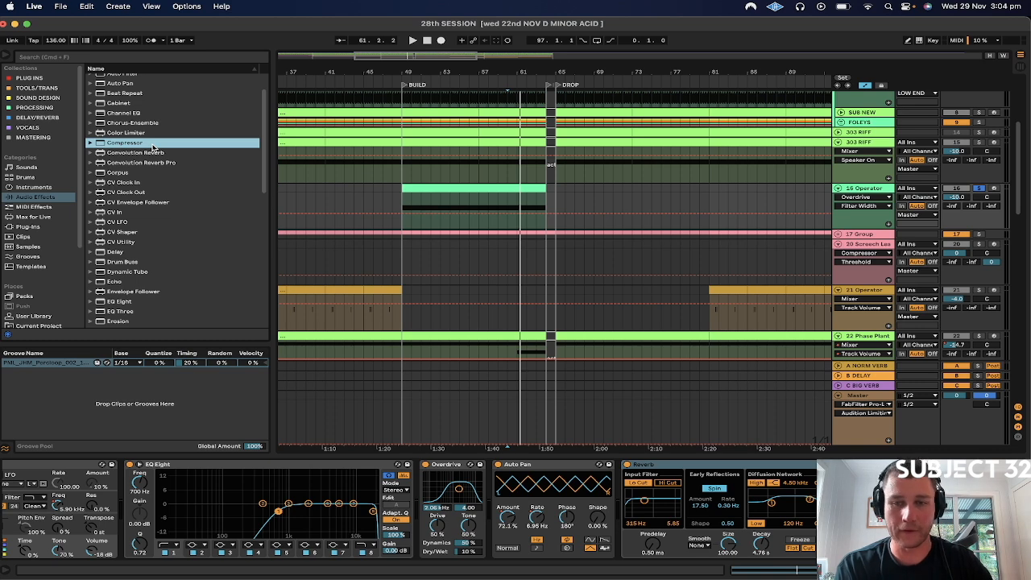
Try Overdrive after Reverb and ahead of Auto Pan with its Dry/Wet at 48%, auditioning the riser in both orders.
{"action": "left_click", "coordinate": [449, 463]}
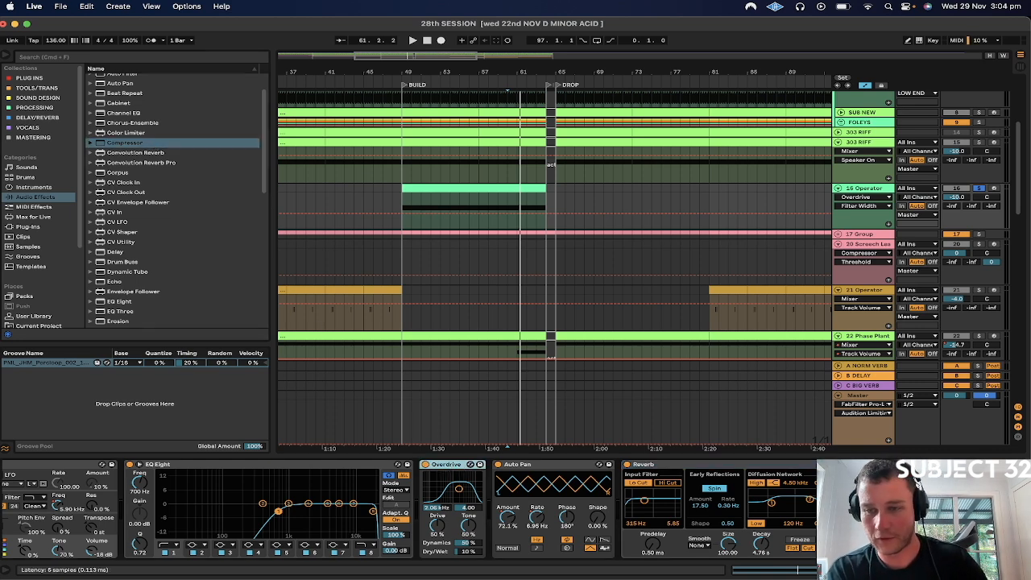
{"action": "key", "text": "Delete"}
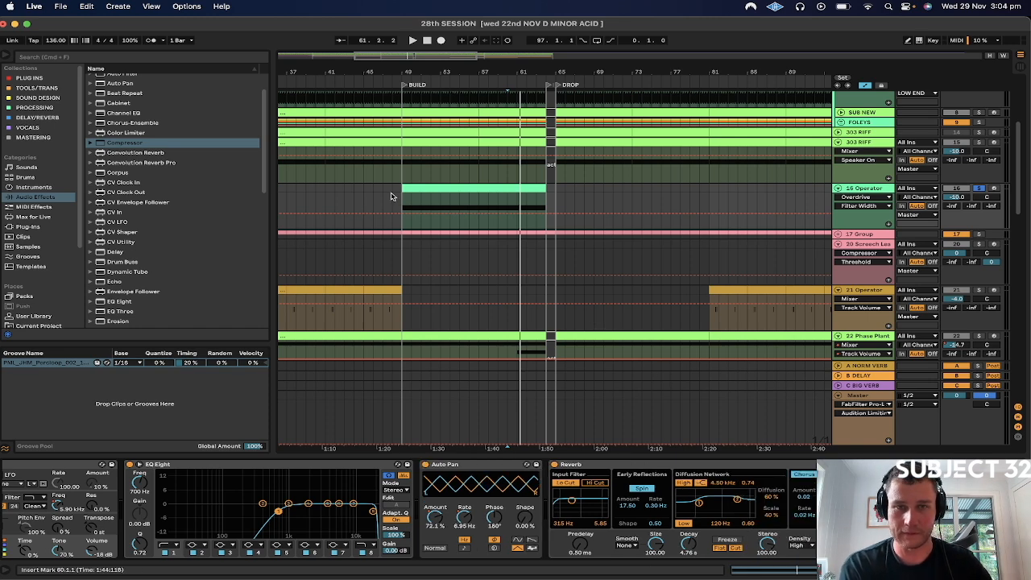
{"action": "left_click", "coordinate": [403, 199]}
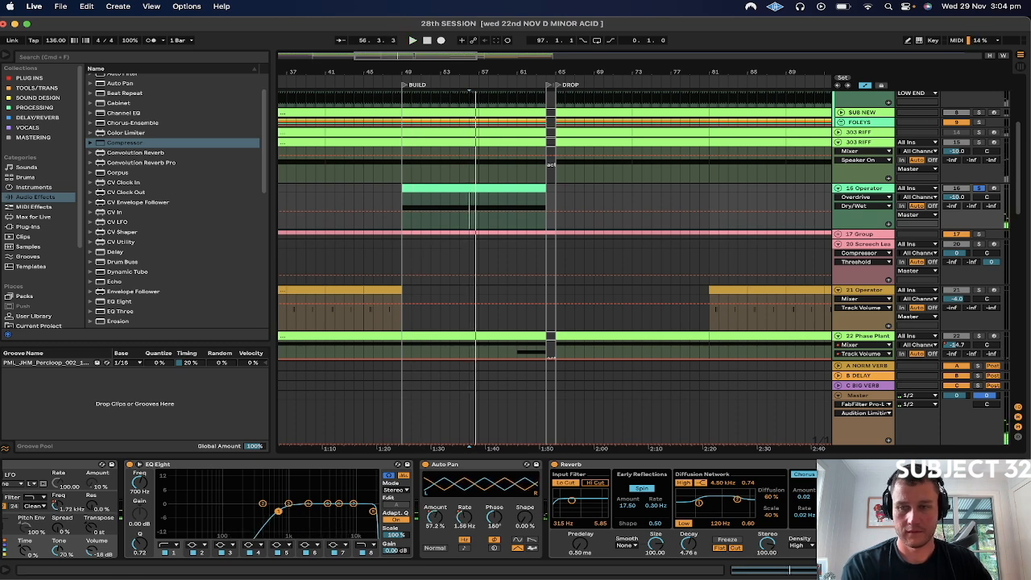
{"action": "left_click_drag", "start_coordinate": [125, 142], "coordinate": [481, 500]}
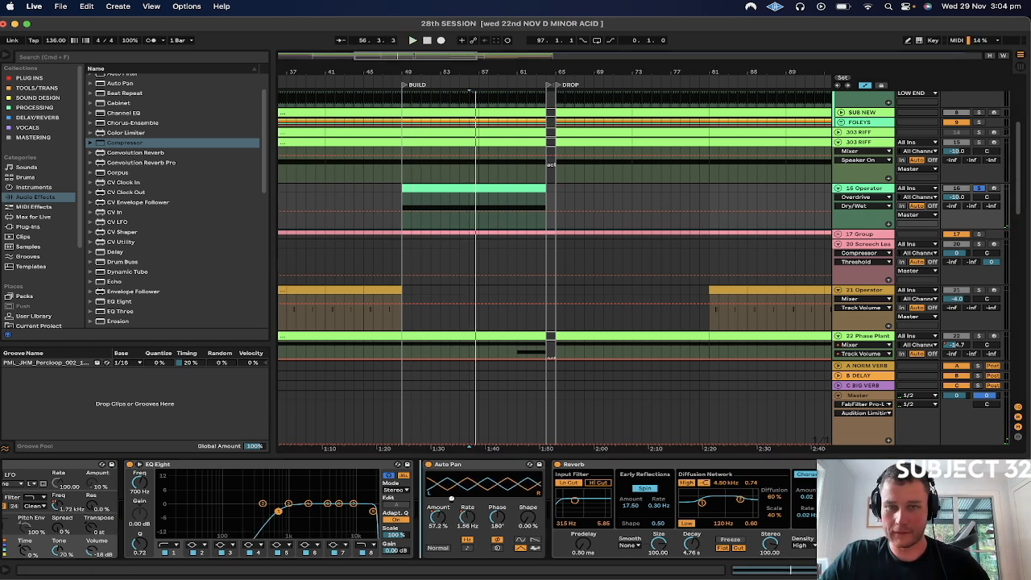
{"action": "left_click_drag", "start_coordinate": [484, 224], "coordinate": [483, 212]}
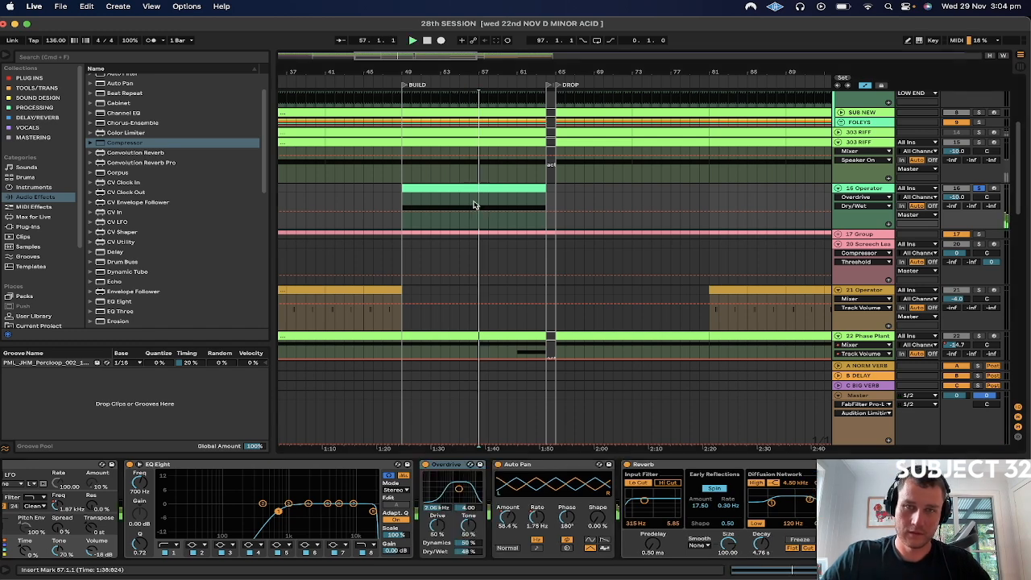
Undo the last Overdrive changes, listen again, and move Overdrive between EQ Eight and Auto Pan.
{"action": "key", "text": "space"}
{"action": "key", "text": "super+z"}
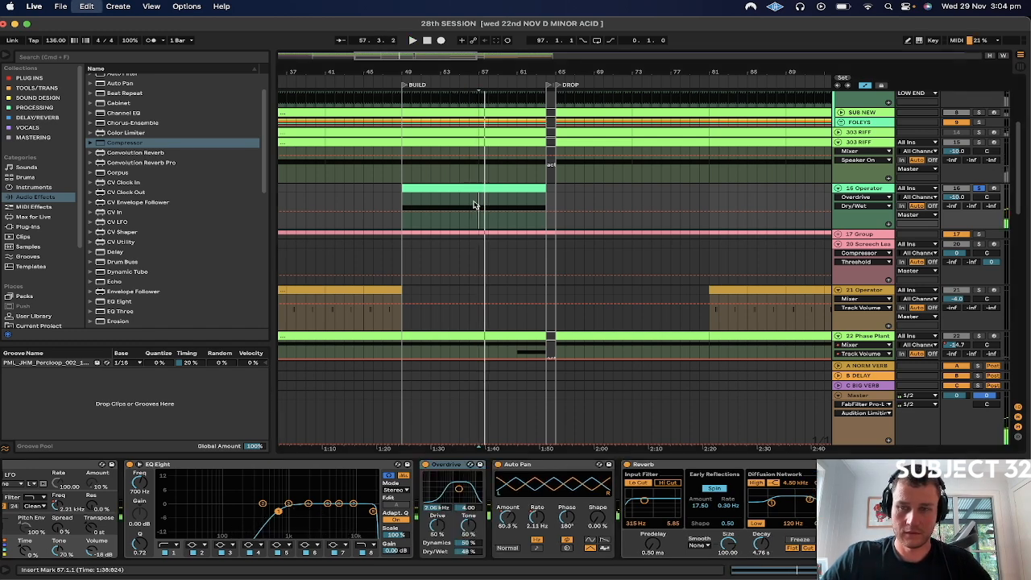
{"action": "key", "text": "super+z"}
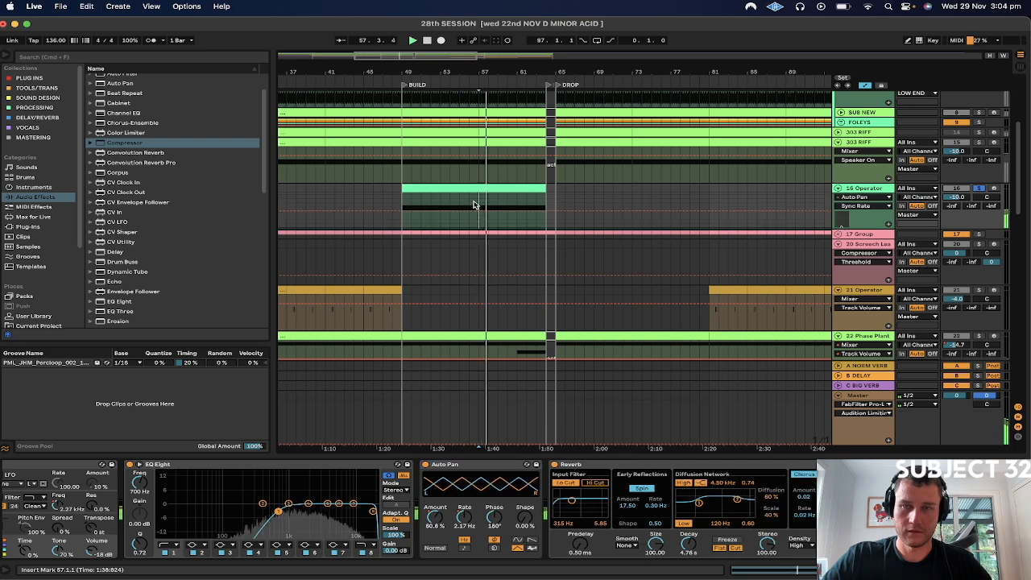
{"action": "key", "text": "space"}
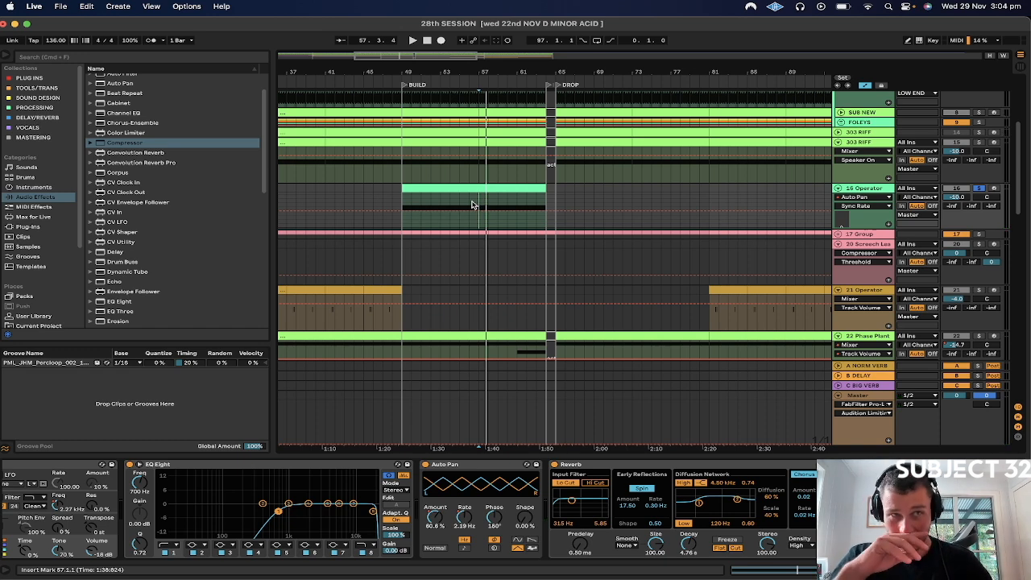
{"action": "left_click", "coordinate": [478, 493]}
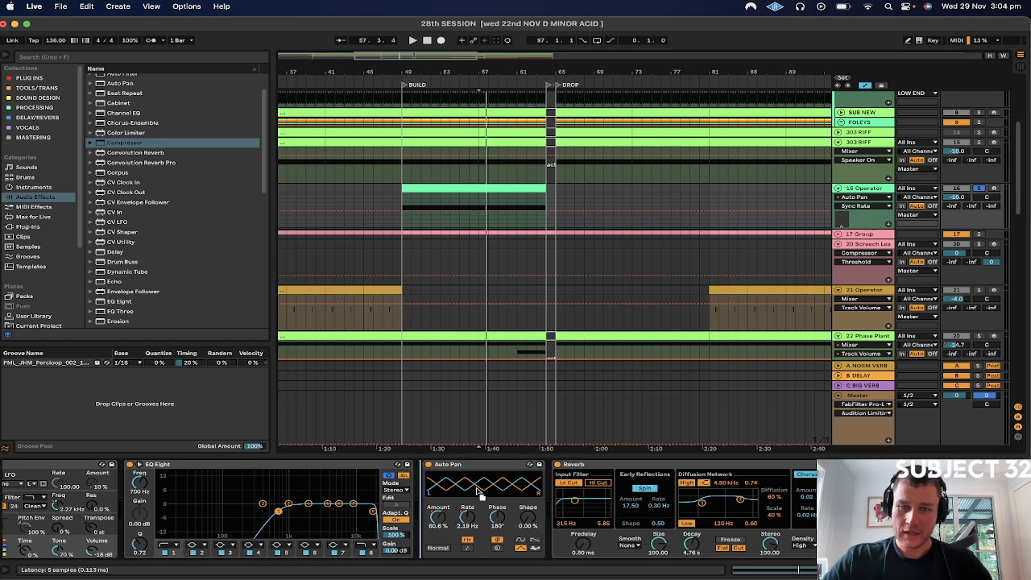
{"action": "left_click_drag", "start_coordinate": [459, 489], "coordinate": [460, 491]}
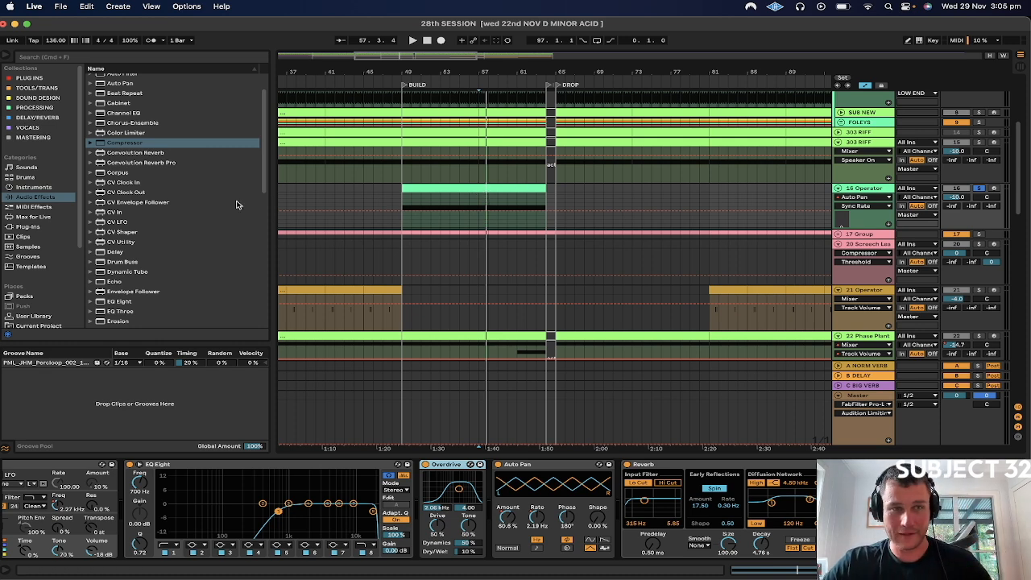
Load Compressor after Reverb on the noise track and lower its Threshold to -29.6 dB while playing from bar 57.
{"action": "scroll", "coordinate": [179, 188], "scroll_direction": "up", "scroll_amount": 3}
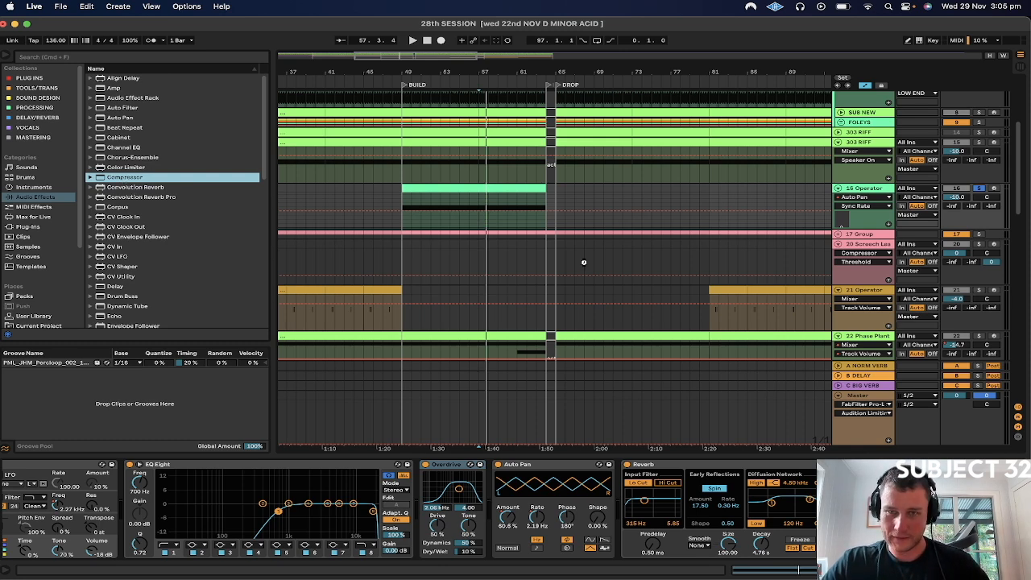
{"action": "left_click_drag", "start_coordinate": [583, 261], "coordinate": [647, 262]}
{"action": "key", "text": "space"}
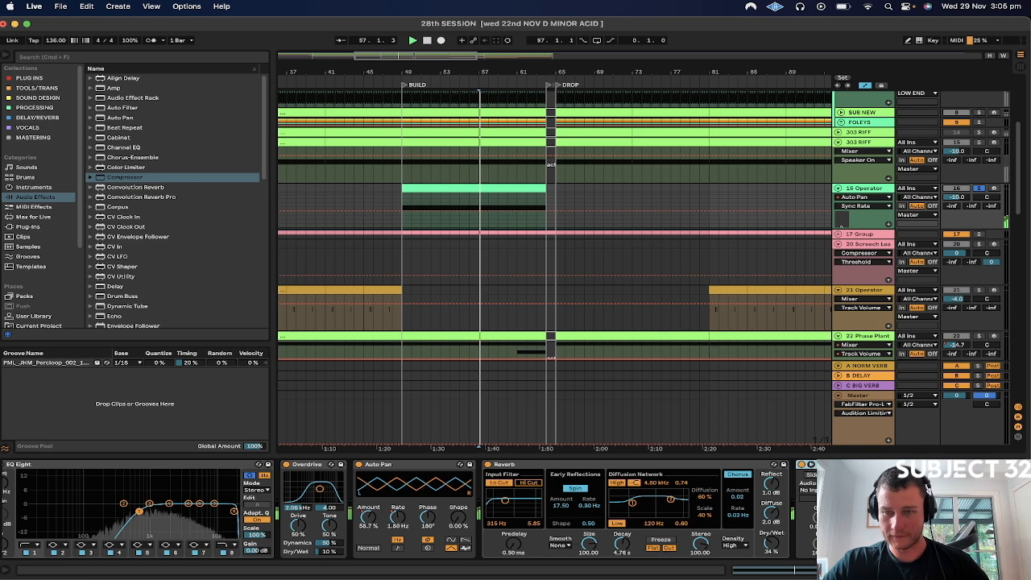
{"action": "scroll", "coordinate": [785, 517], "scroll_direction": "right", "scroll_amount": 4}
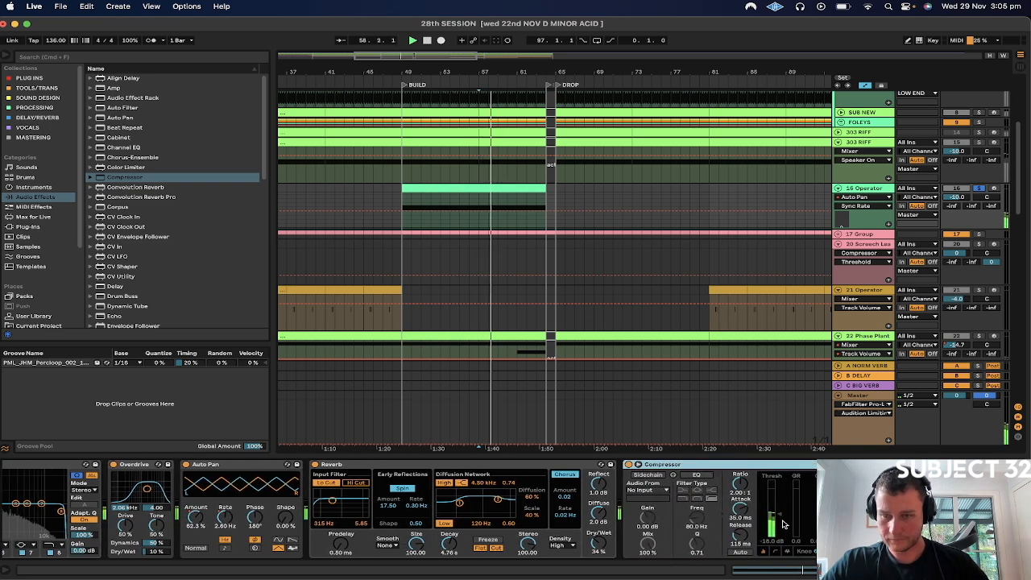
{"action": "left_click_drag", "start_coordinate": [784, 518], "coordinate": [783, 548]}
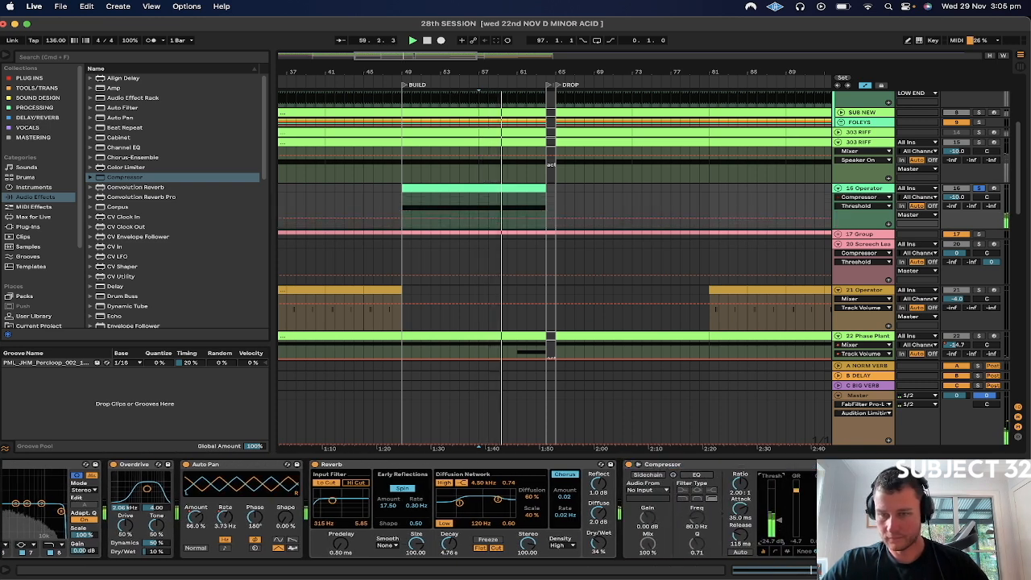
{"action": "left_click", "coordinate": [791, 550]}
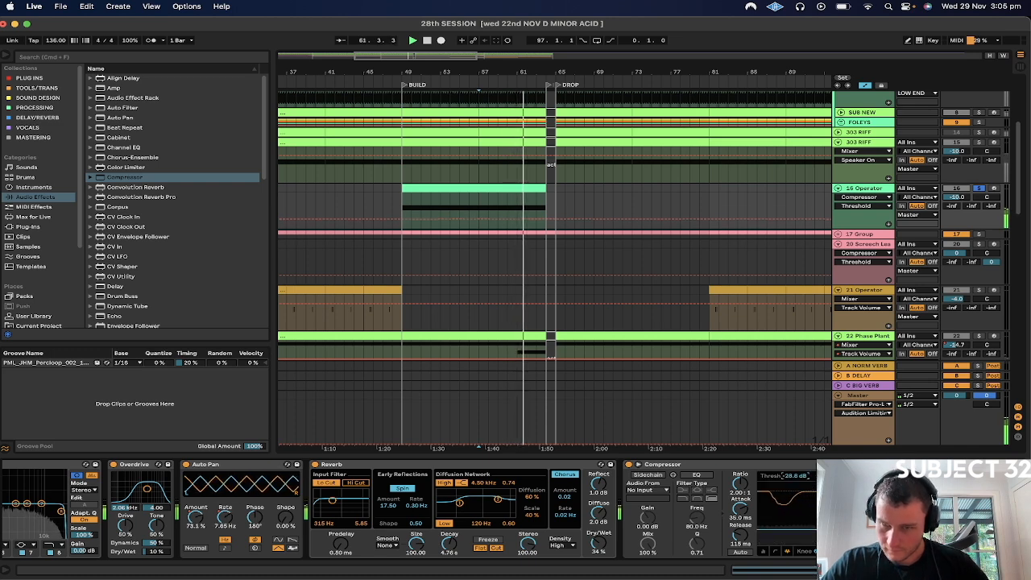
{"action": "left_click", "coordinate": [764, 552]}
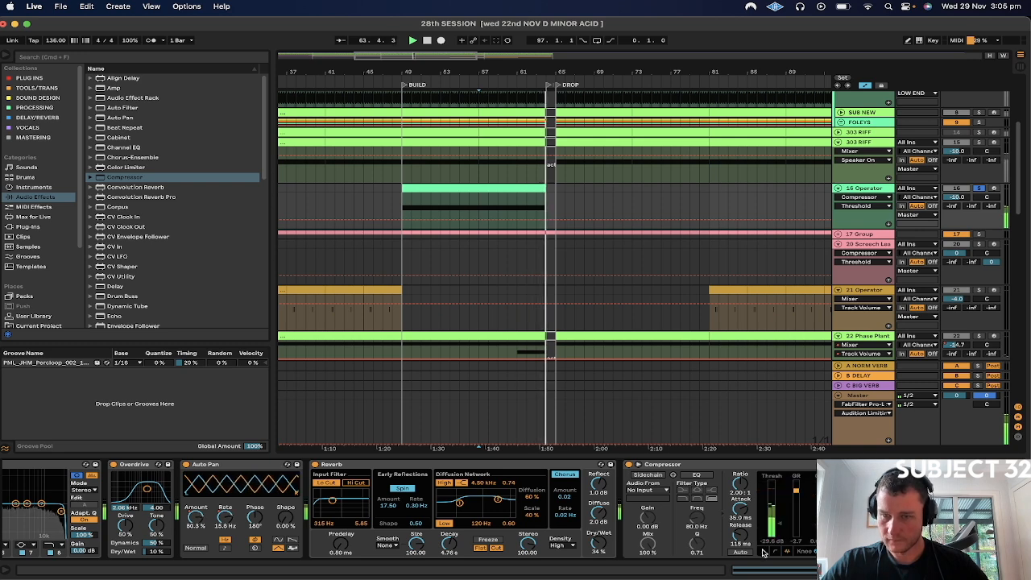
Set the Compressor's Attack to 0.01 ms and lengthen its Release during playback.
{"action": "left_click", "coordinate": [739, 509]}
{"action": "left_click_drag", "start_coordinate": [739, 509], "coordinate": [739, 573]}
{"action": "left_click_drag", "start_coordinate": [739, 534], "coordinate": [739, 512]}
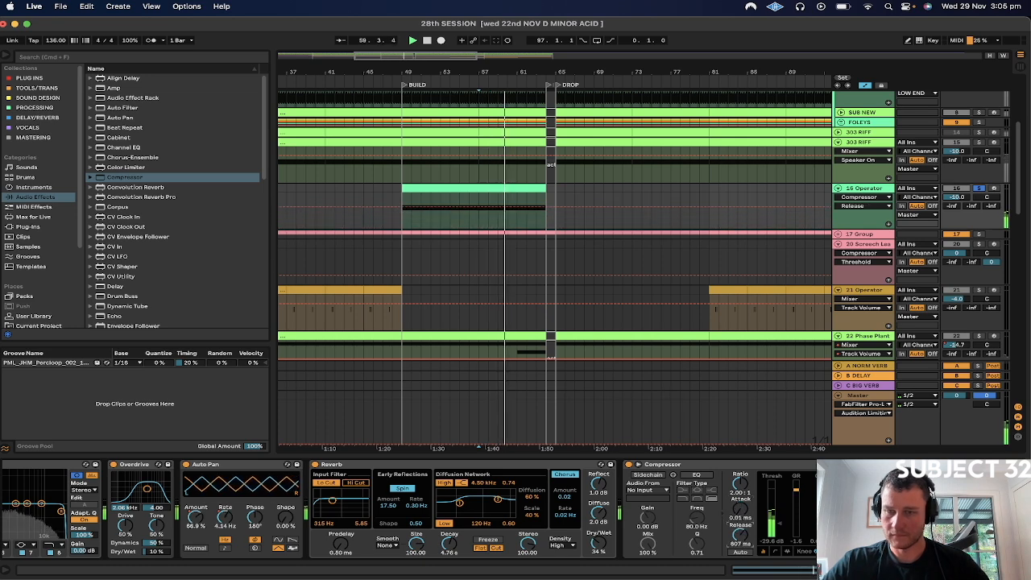
Lower the Compressor's Threshold to -35.0 dB, shorten its Release to 37.4 ms, and replay the riser from bar 57.
{"action": "left_click", "coordinate": [787, 552]}
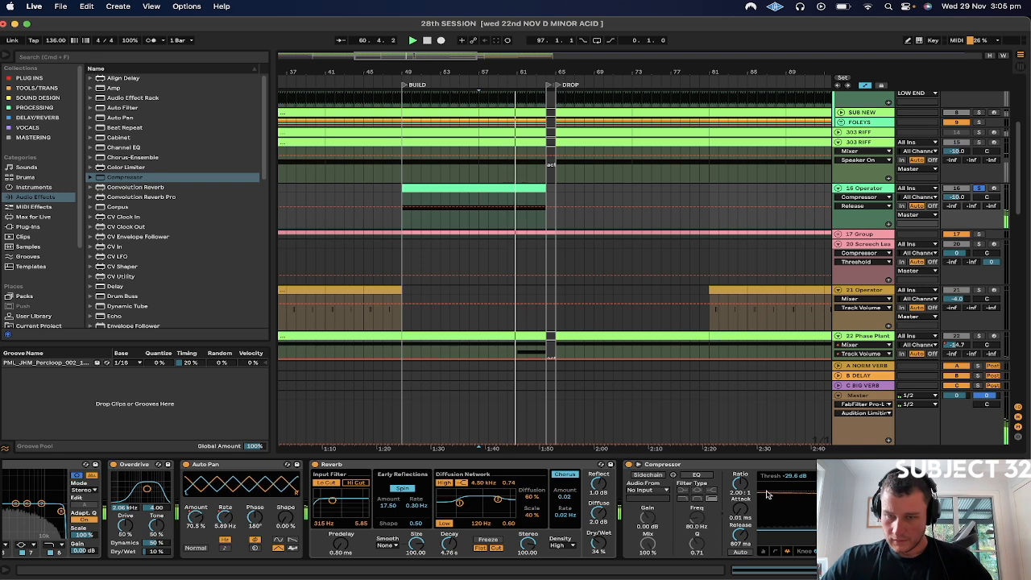
{"action": "mouse_move", "coordinate": [794, 476]}
{"action": "left_mouse_down"}
{"action": "mouse_move", "coordinate": [794, 494]}
{"action": "mouse_move", "coordinate": [795, 481]}
{"action": "left_mouse_up"}
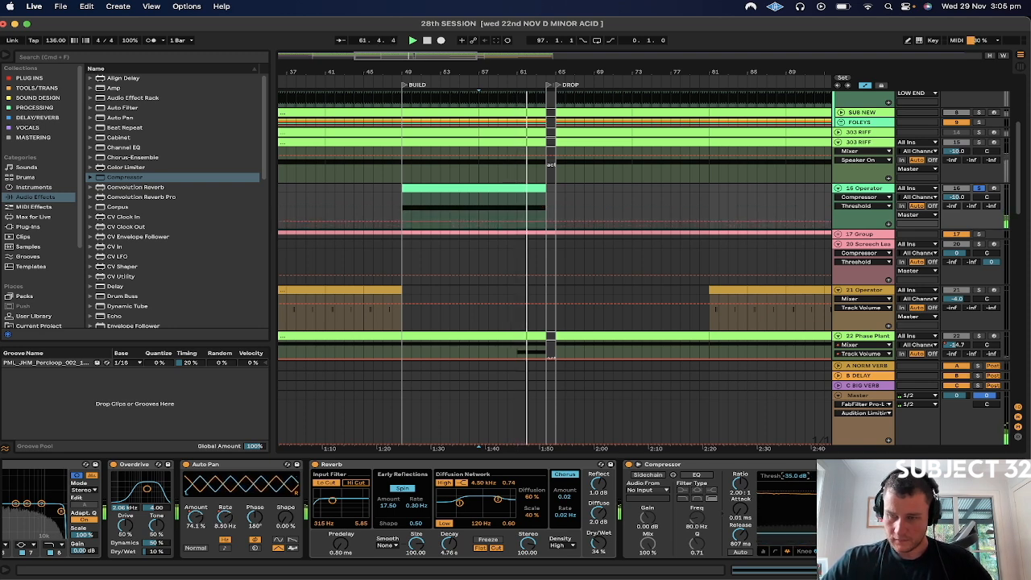
{"action": "left_click_drag", "start_coordinate": [739, 534], "coordinate": [739, 573]}
{"action": "key", "text": "space"}
{"action": "key", "text": "space"}
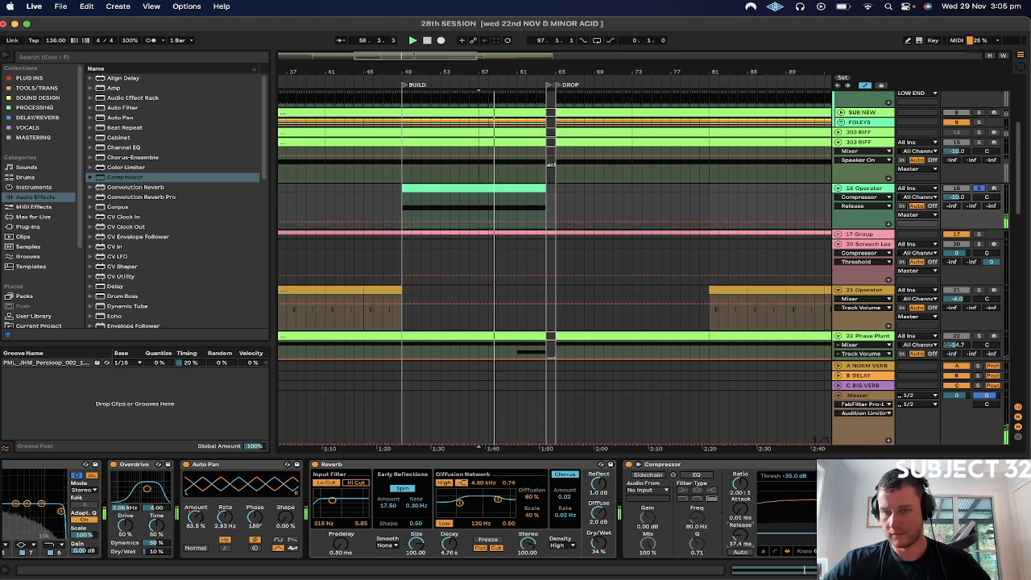
Enable the Compressor's Auto release, set Attack to 0.40 ms, and raise the Ratio through 4.00:1 to inf:1 while auditioning.
{"action": "left_click", "coordinate": [741, 552]}
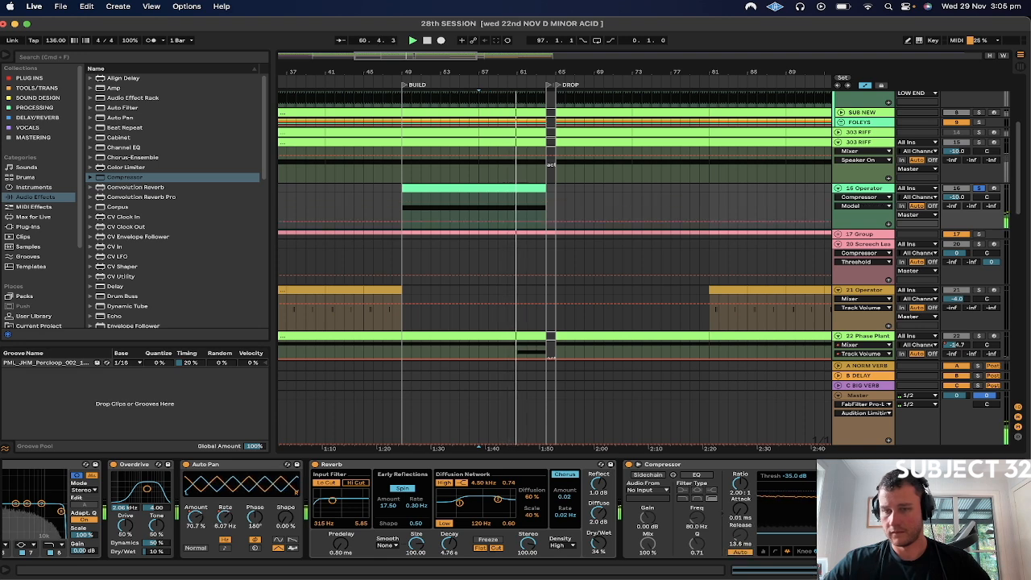
{"action": "left_click", "coordinate": [739, 535]}
{"action": "left_click_drag", "start_coordinate": [740, 535], "coordinate": [741, 506]}
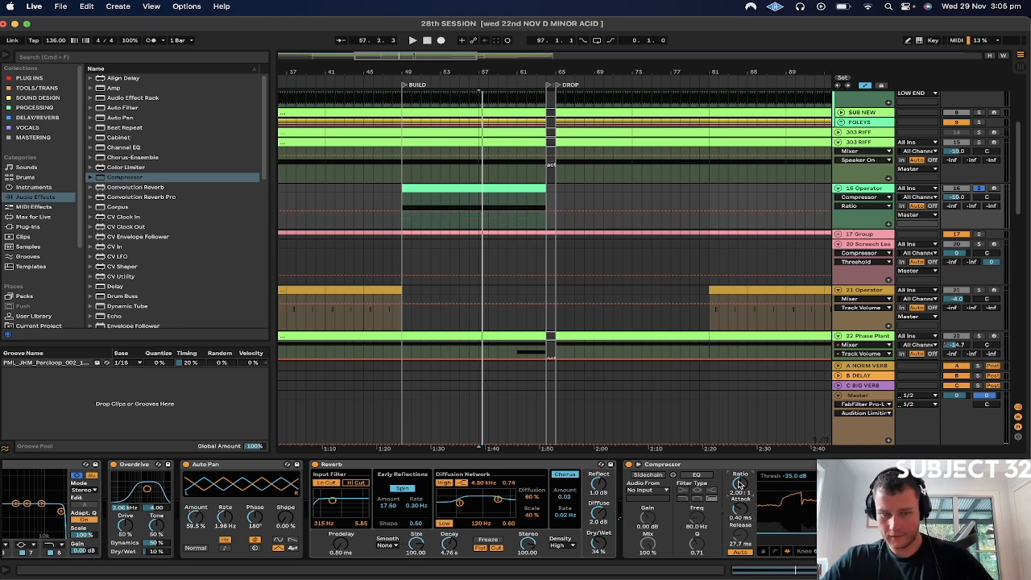
{"action": "left_click_drag", "start_coordinate": [740, 483], "coordinate": [739, 477]}
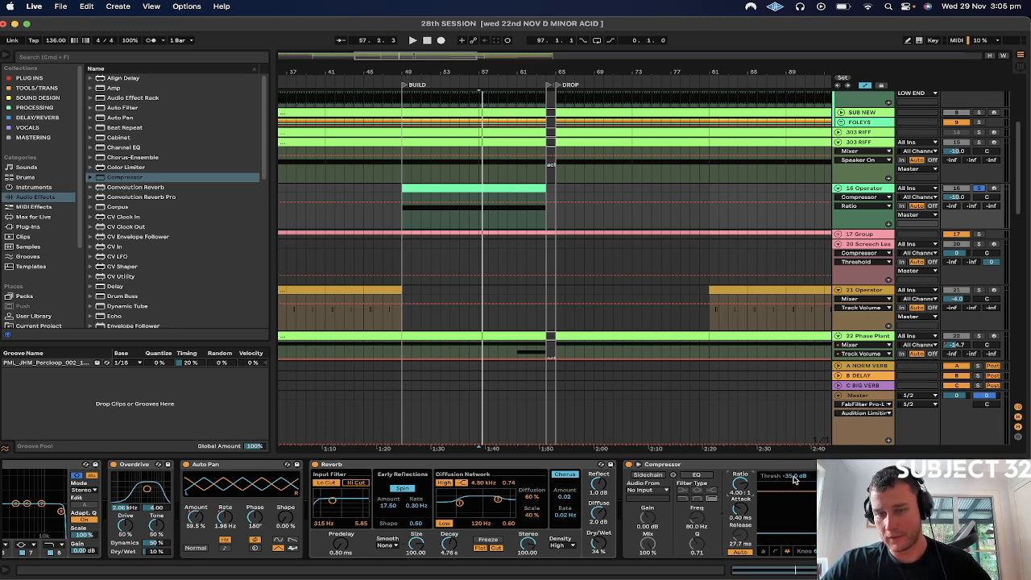
{"action": "key", "text": "space"}
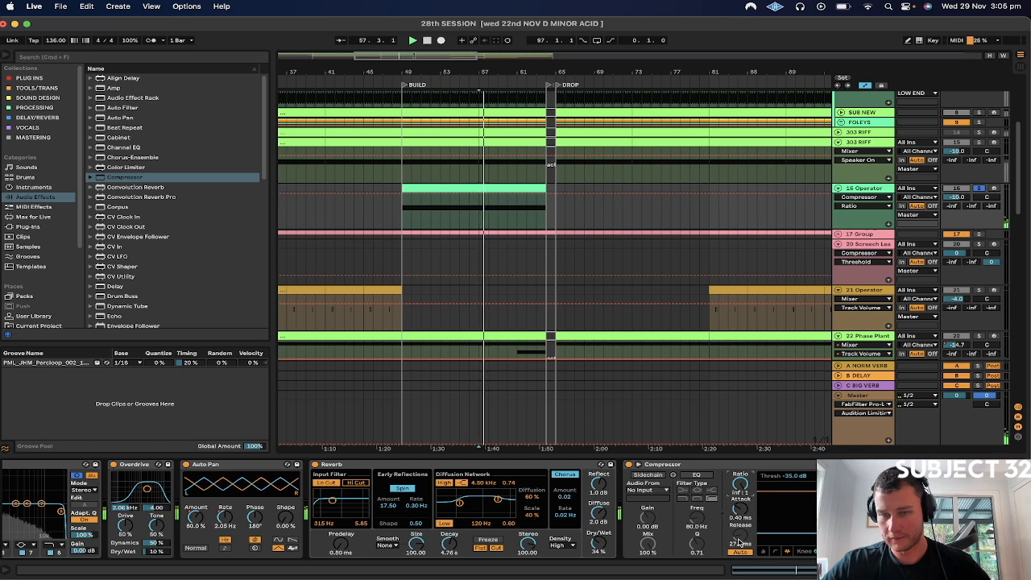
Raise the noise track Compressor's Threshold to -31.3 dB and settle its Attack at 0.35 ms while replaying the riser.
{"action": "left_click_drag", "start_coordinate": [789, 476], "coordinate": [783, 465]}
{"action": "key", "text": "space"}
{"action": "key", "text": "space"}
{"action": "left_click_drag", "start_coordinate": [740, 509], "coordinate": [740, 525]}
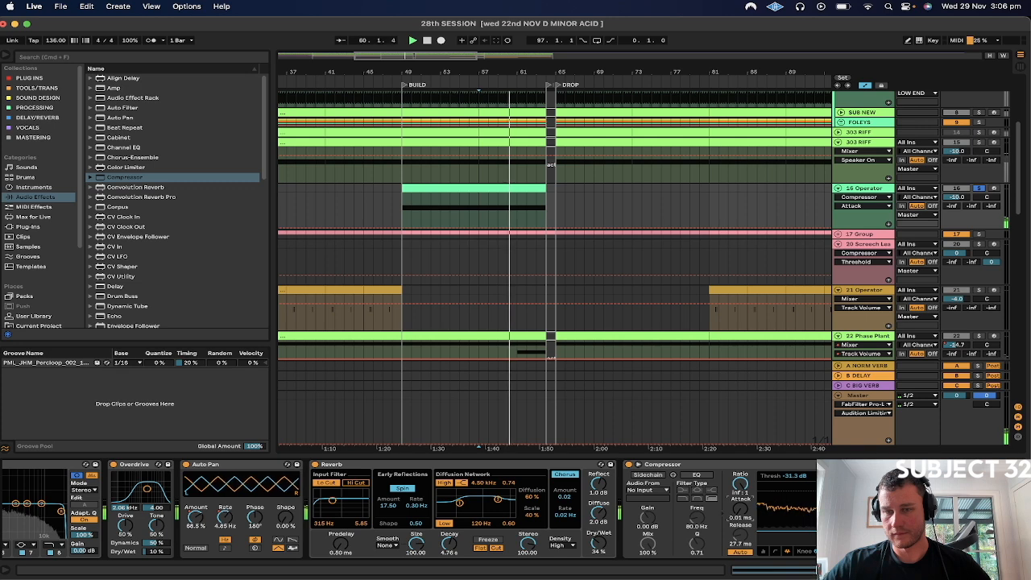
{"action": "key", "text": "space"}
{"action": "key", "text": "space"}
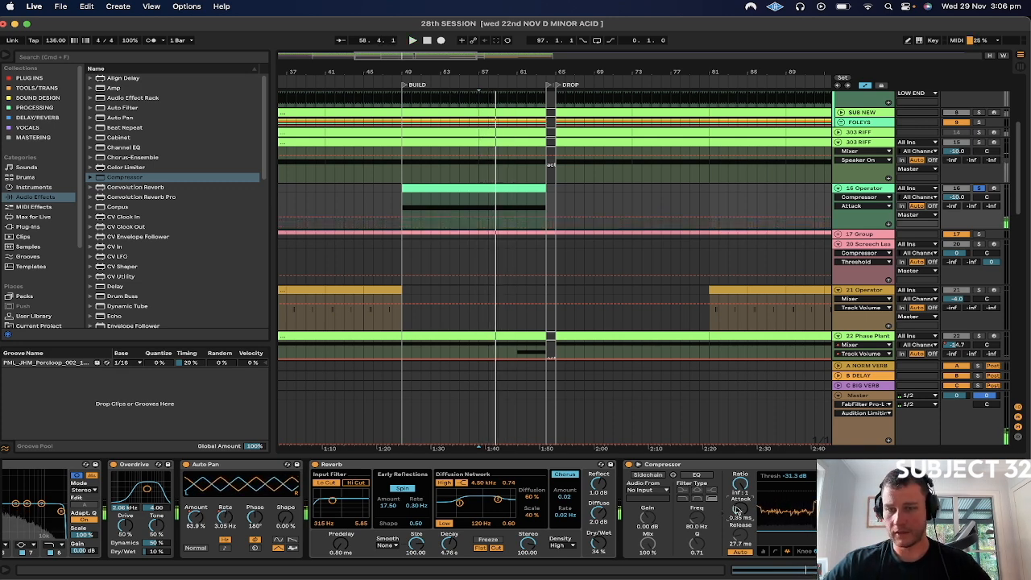
Set the Compressor's Release to 24.8 ms with Auto release off and reset the Ratio to 4.00:1 during playback.
{"action": "mouse_move", "coordinate": [742, 555]}
{"action": "left_mouse_down"}
{"action": "mouse_move", "coordinate": [742, 524]}
{"action": "mouse_move", "coordinate": [745, 556]}
{"action": "left_mouse_up"}
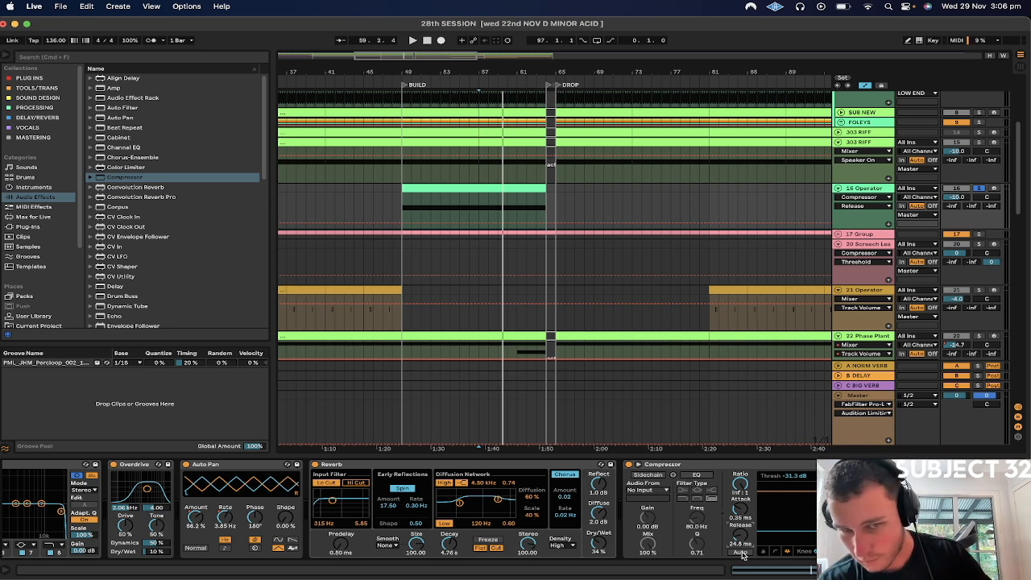
{"action": "left_click", "coordinate": [739, 552]}
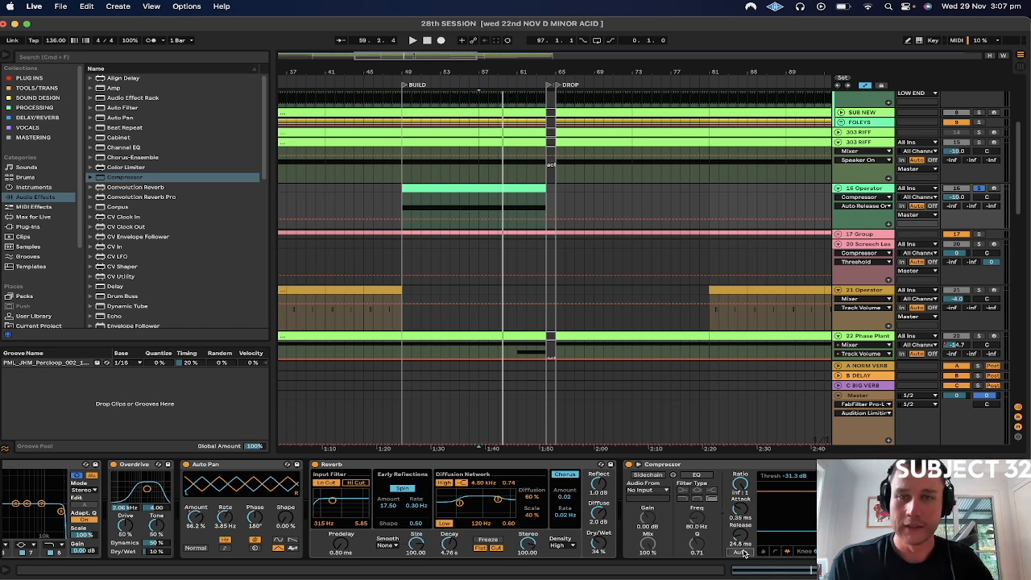
{"action": "key", "text": "space"}
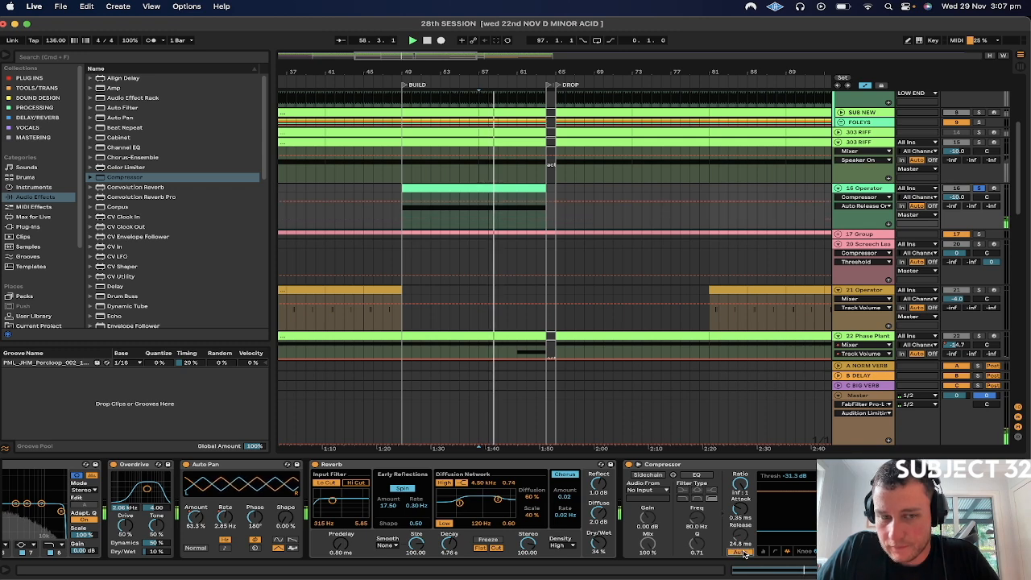
{"action": "double_click", "coordinate": [740, 484]}
Unsolo the 16 Operator noise track, try its Track Volume at -5.4 dB, and undo the volume change.
{"action": "left_click", "coordinate": [977, 189]}
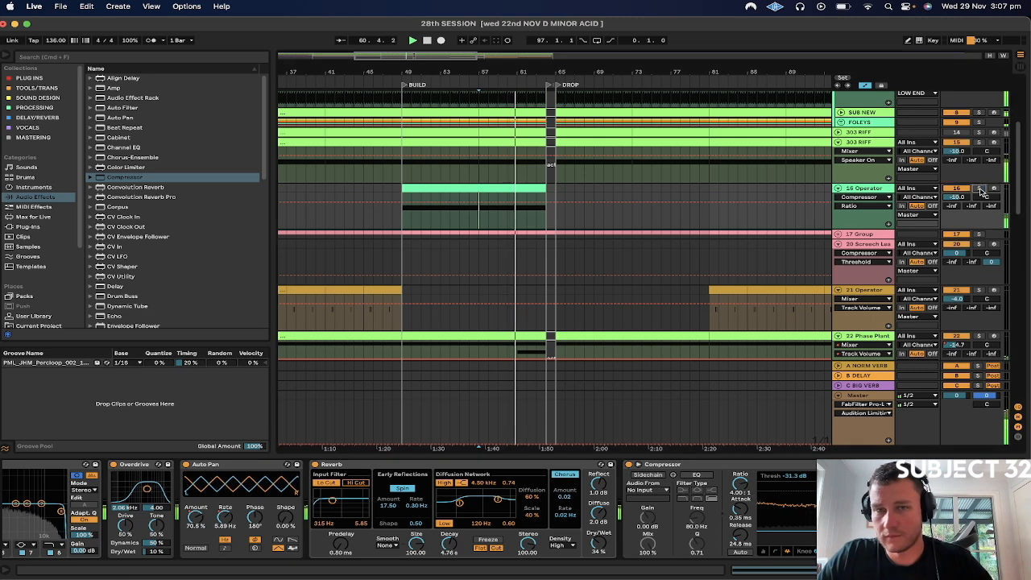
{"action": "left_click_drag", "start_coordinate": [959, 198], "coordinate": [960, 203]}
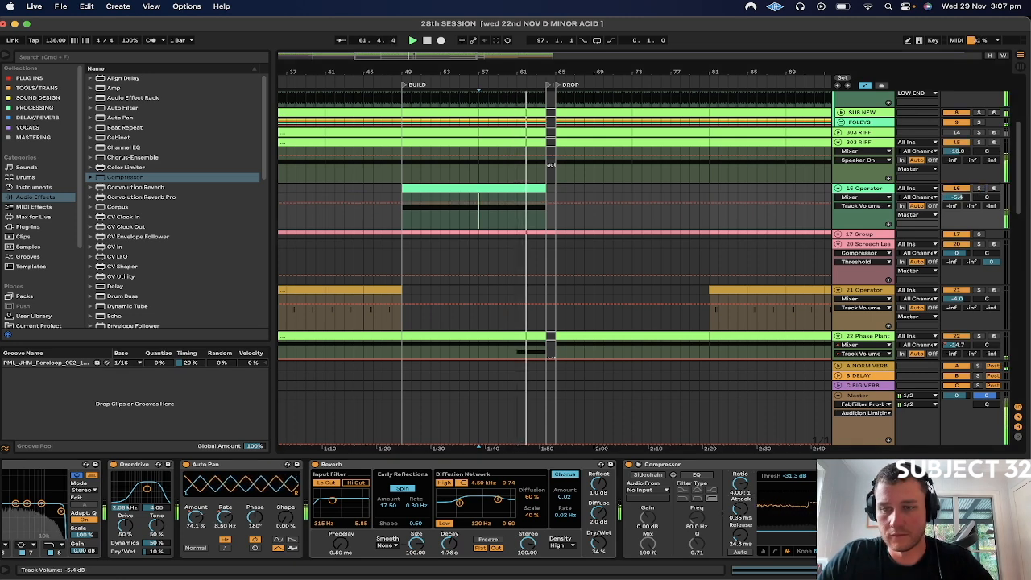
{"action": "key", "text": "super+z"}
Toggle the Compressor's Makeup option and switch its display to the threshold and gain reduction meters.
{"action": "left_click", "coordinate": [909, 516]}
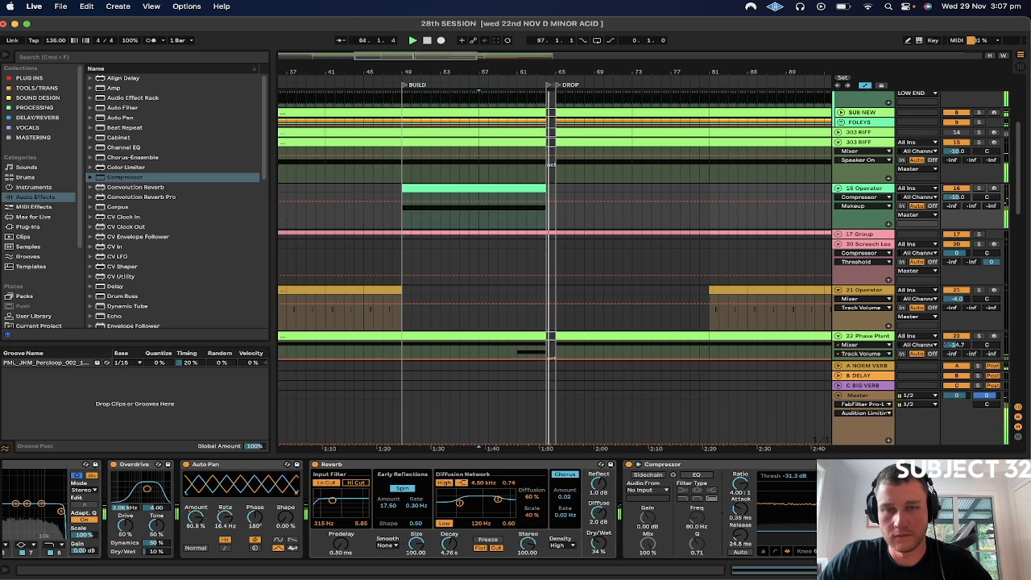
{"action": "left_click", "coordinate": [764, 554]}
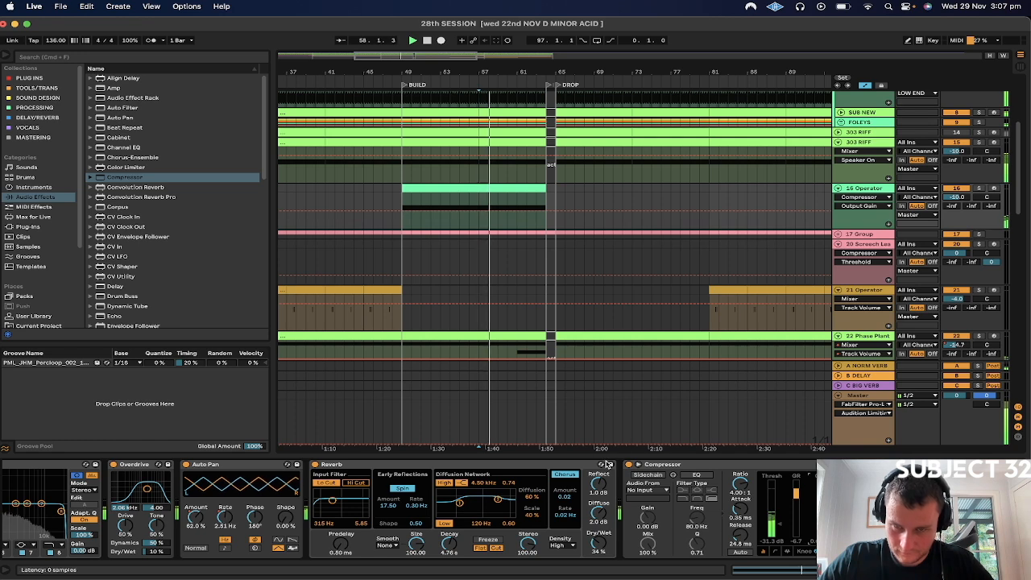
Loop bar 63 at the end of the riser and bring the 16 Operator channel into view in the Session mixer.
{"action": "left_click_drag", "start_coordinate": [538, 200], "coordinate": [550, 201]}
{"action": "key", "text": "super+l"}
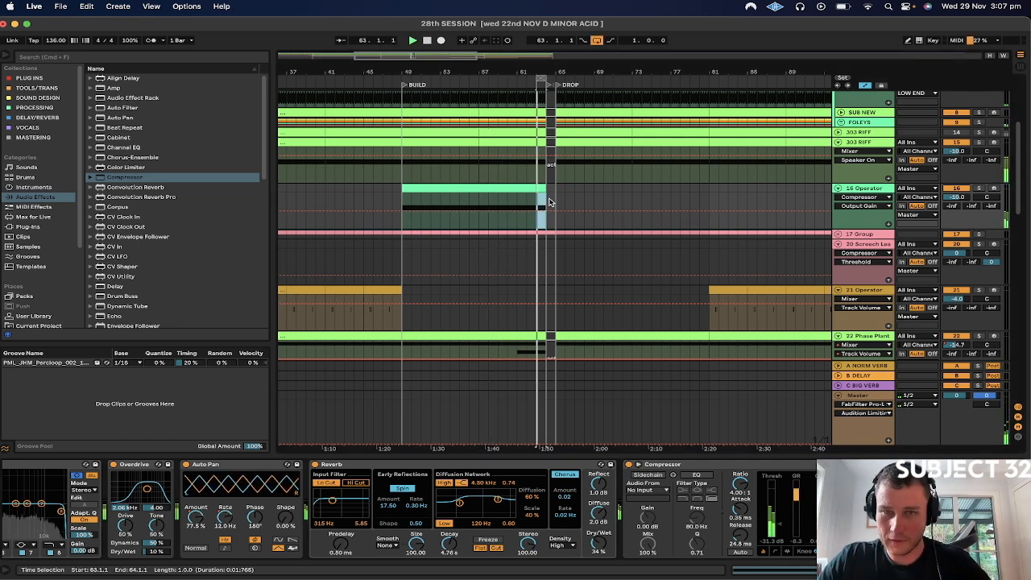
{"action": "key", "text": "Tab"}
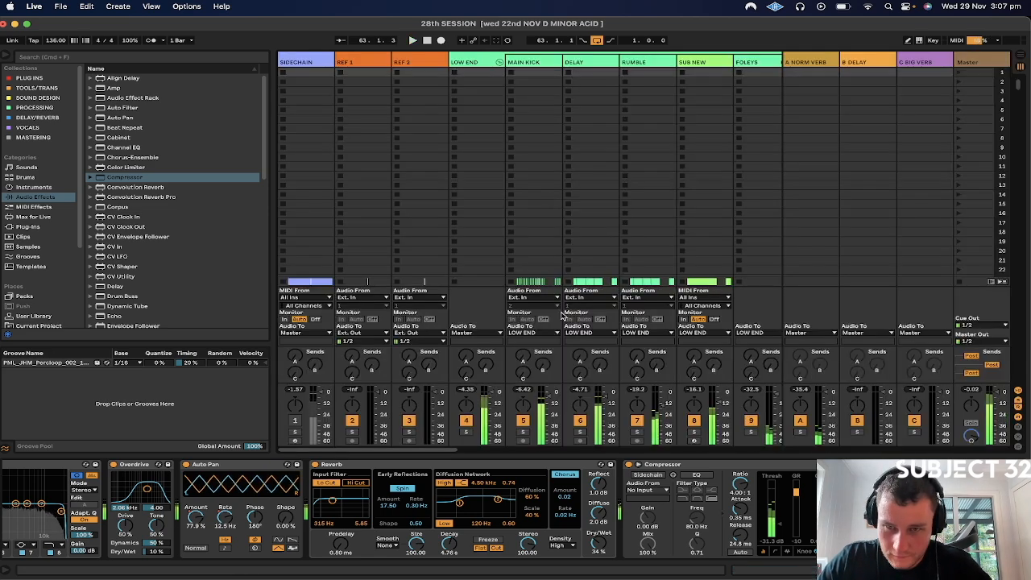
{"action": "scroll", "coordinate": [556, 161], "scroll_direction": "right", "scroll_amount": 10}
{"action": "scroll", "coordinate": [545, 173], "scroll_direction": "left", "scroll_amount": 8}
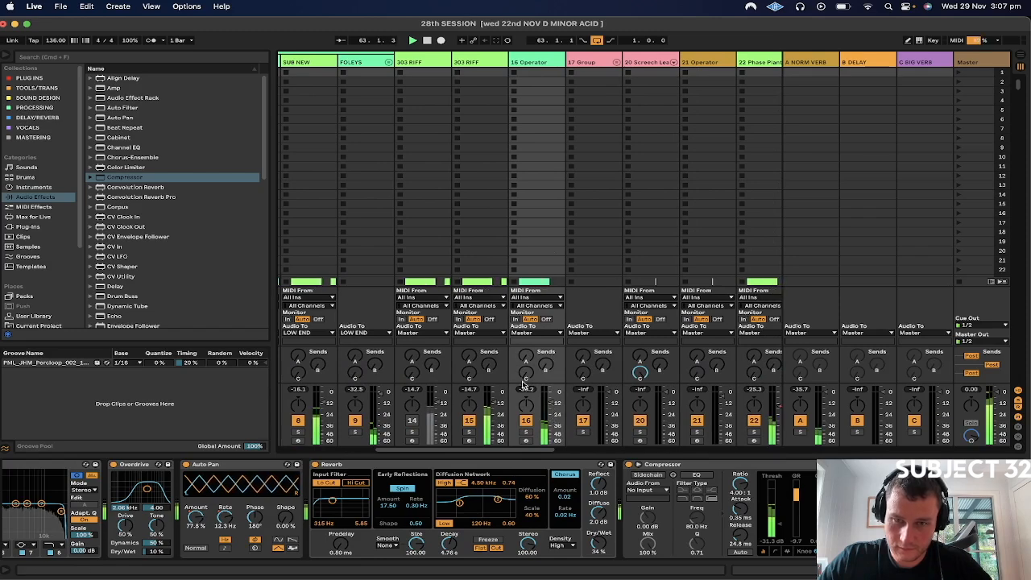
Solo the 16 Operator track and toggle its Compressor off and on to compare levels over the loop.
{"action": "left_click", "coordinate": [527, 433]}
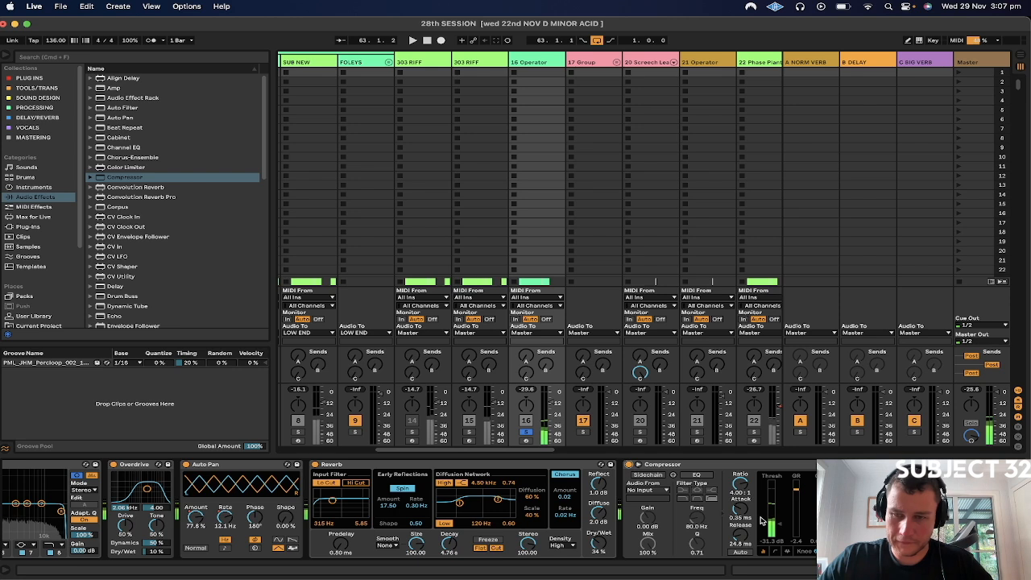
{"action": "left_click", "coordinate": [629, 465]}
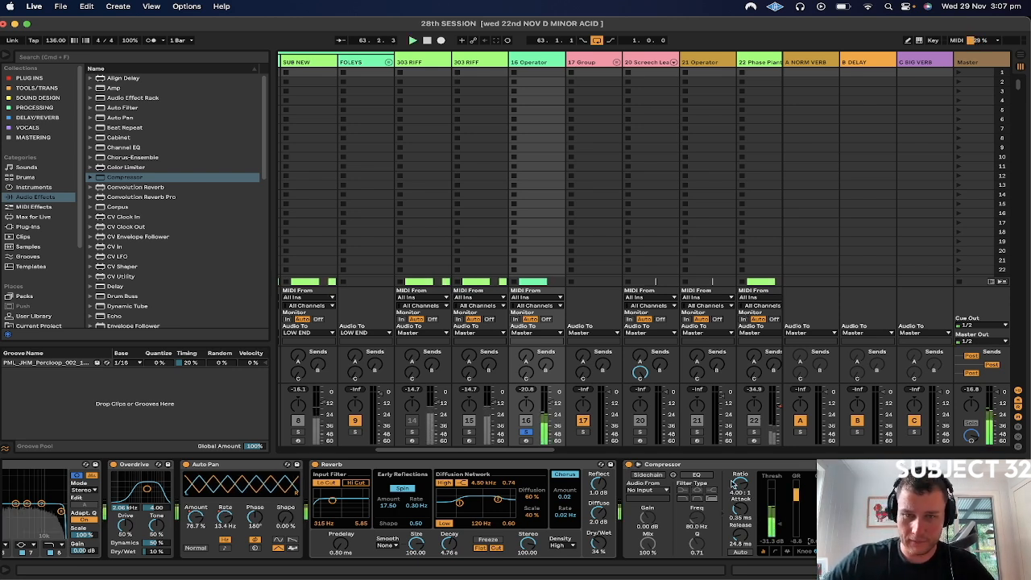
{"action": "left_click", "coordinate": [628, 465]}
{"action": "left_click", "coordinate": [628, 466]}
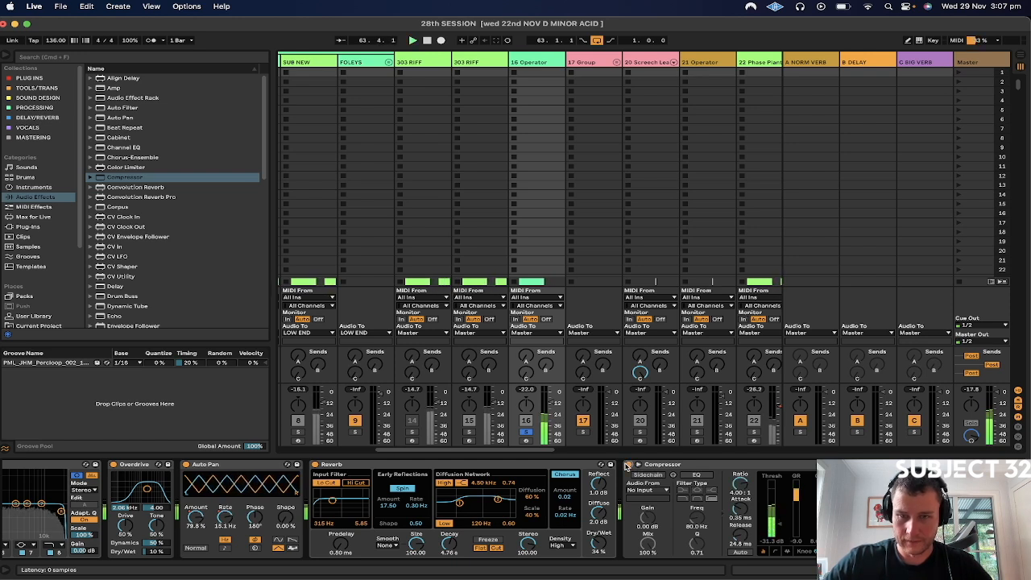